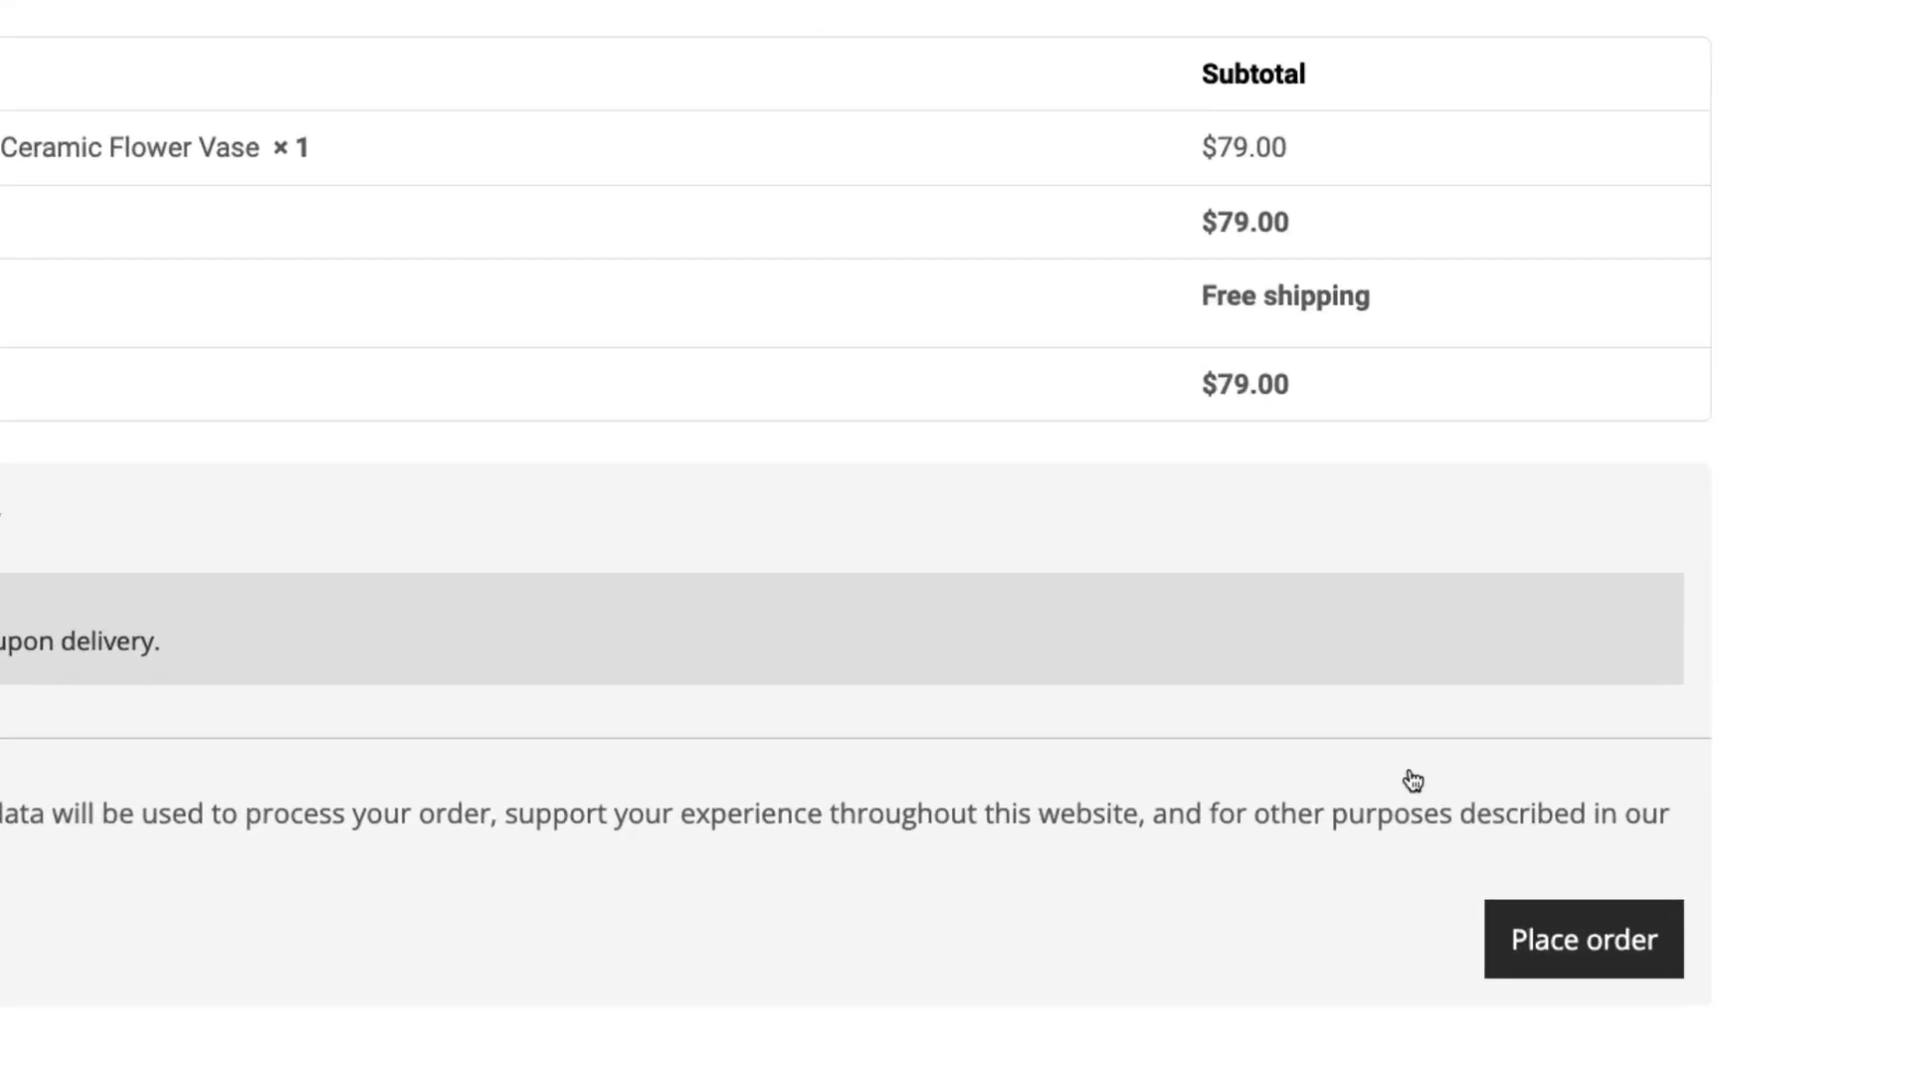
# Place the test vase order, then change the Woo Thank You Layout to Preset 3 (Pro).
pyautogui.click(1621, 942)
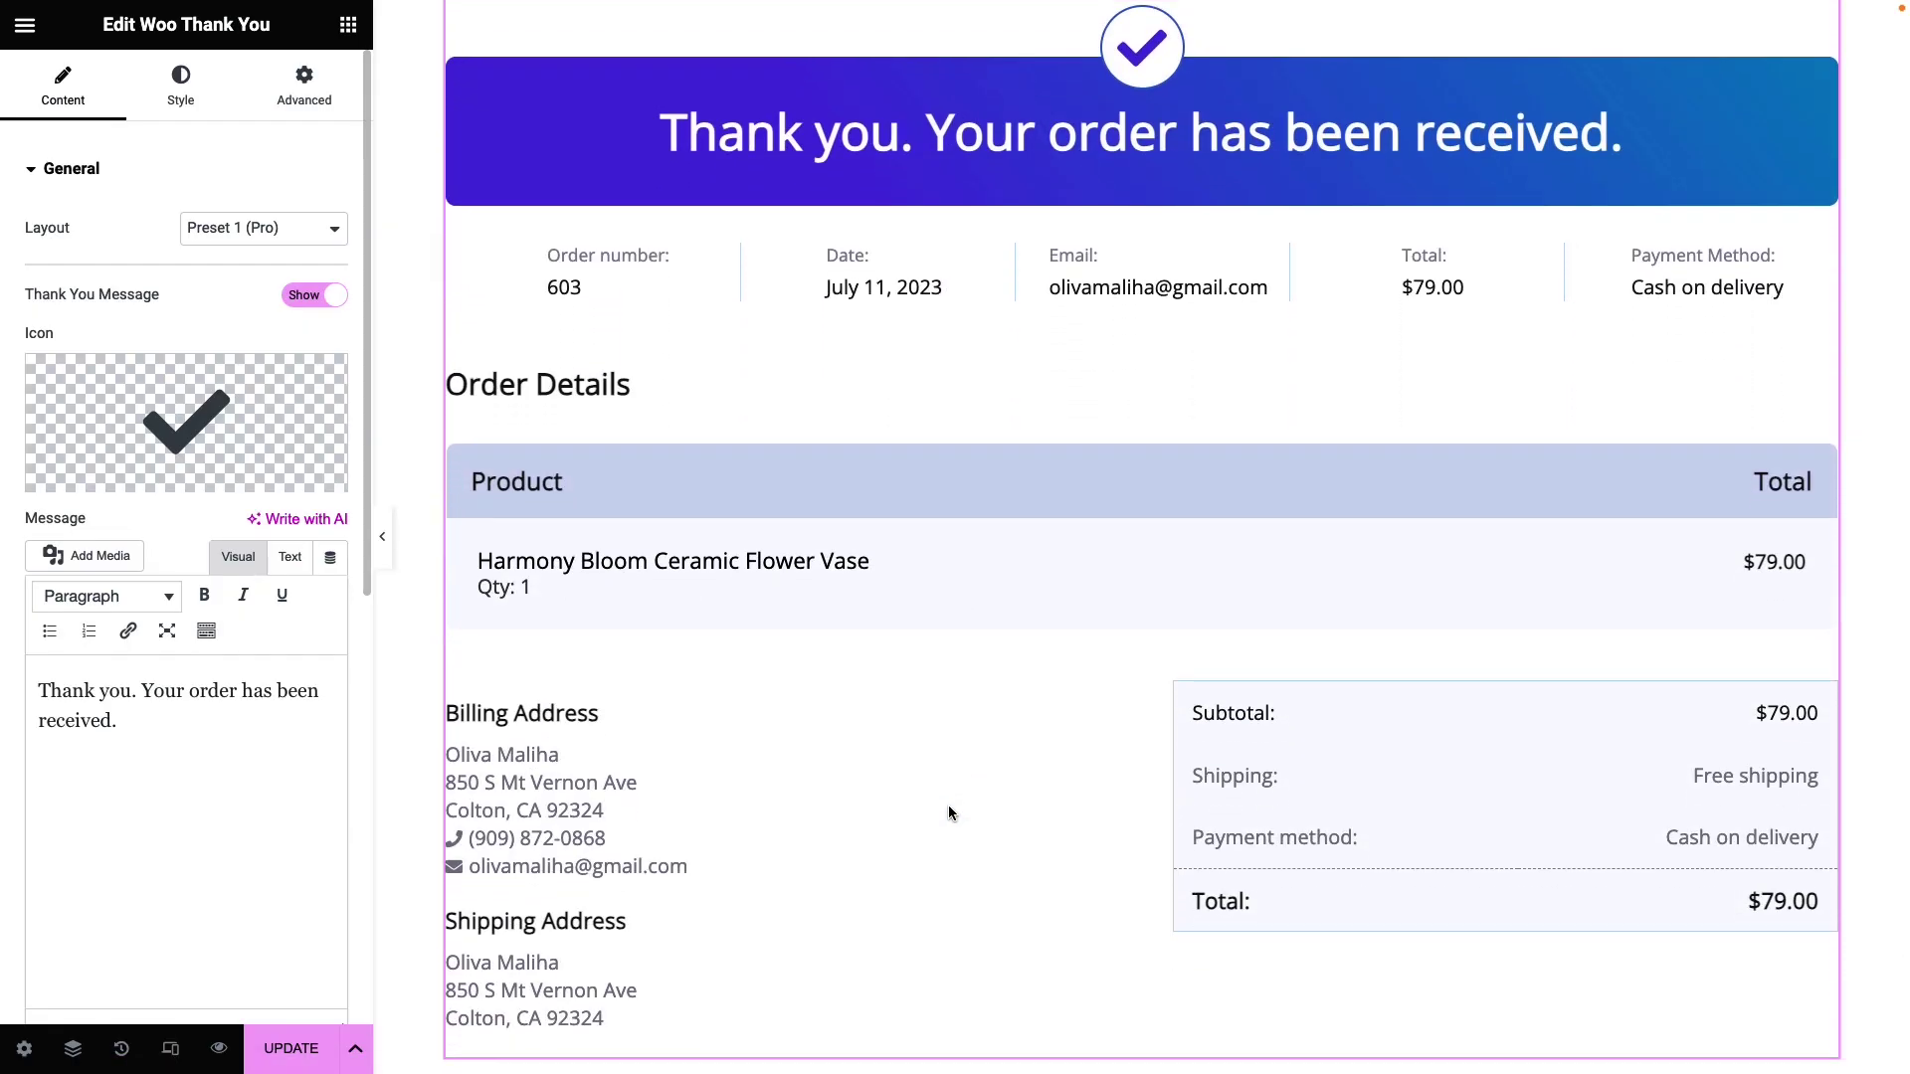
pyautogui.click(288, 230)
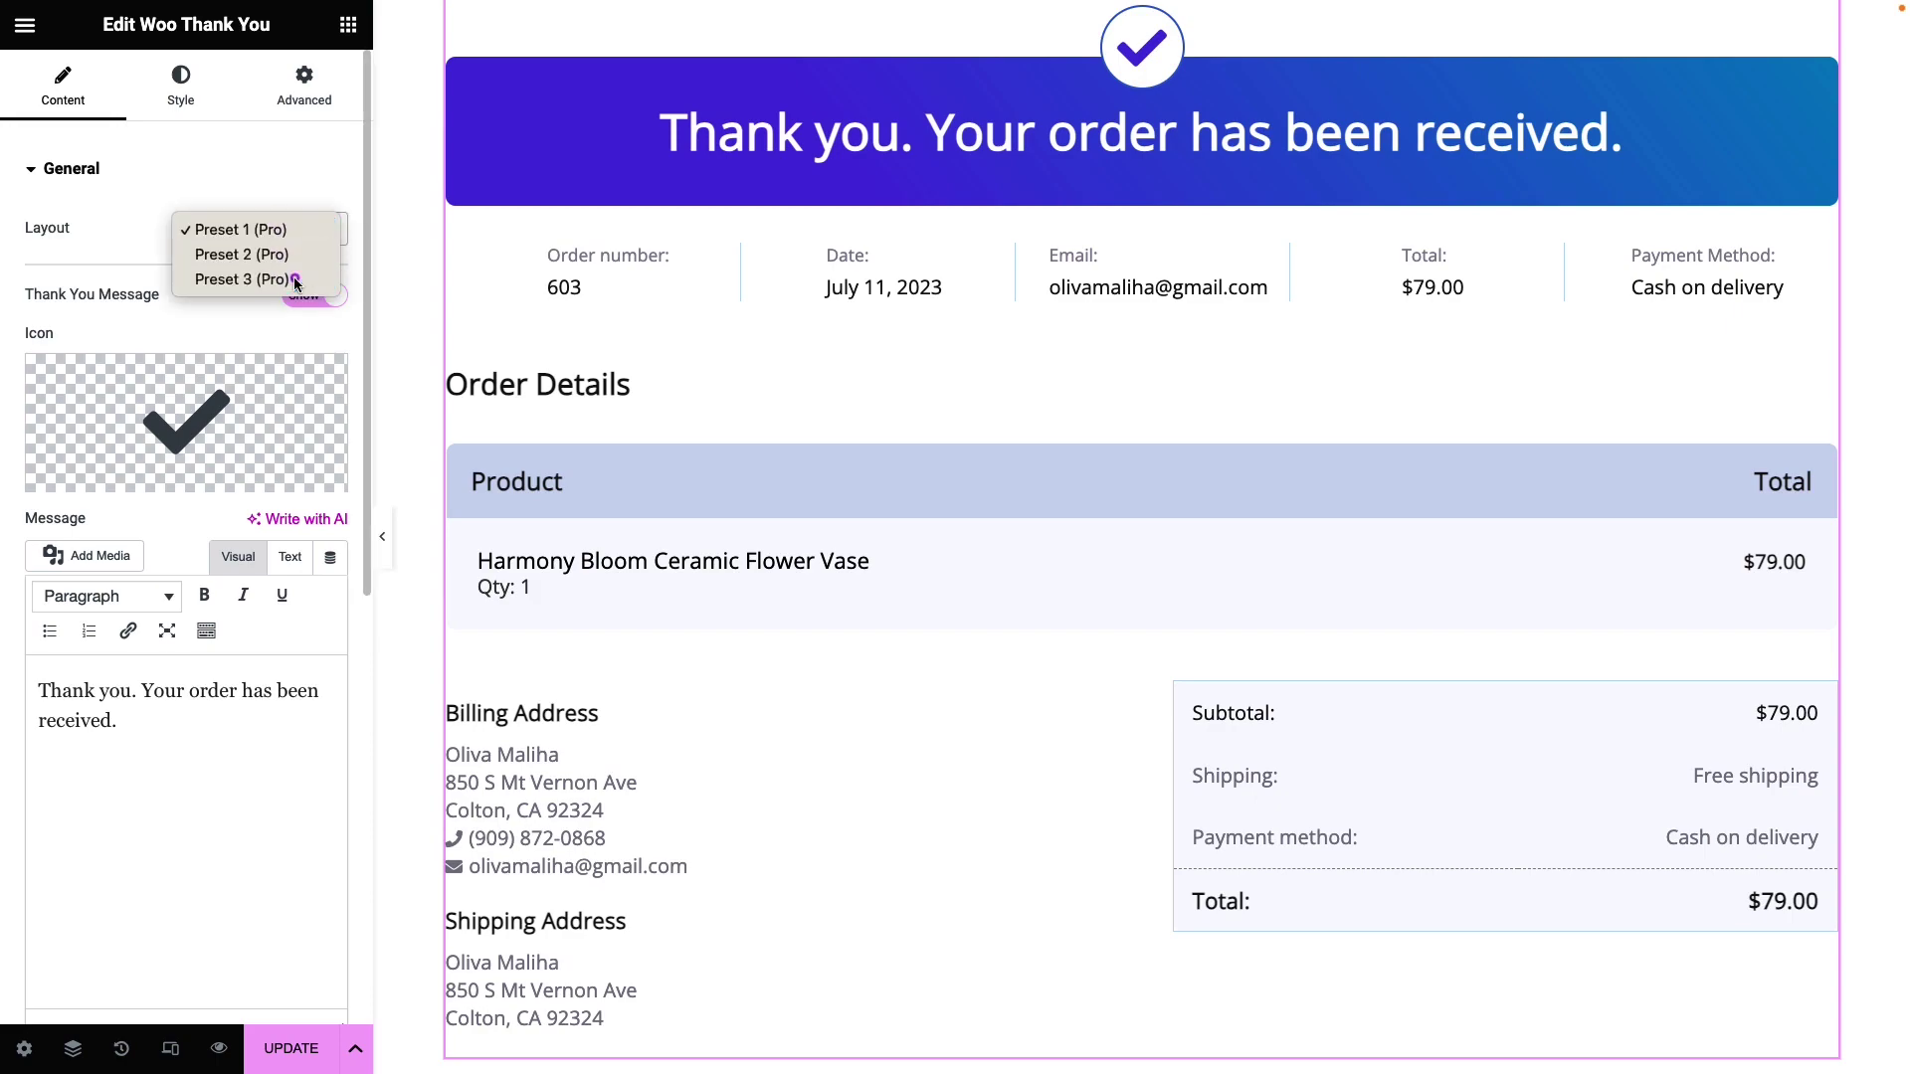
pyautogui.click(294, 281)
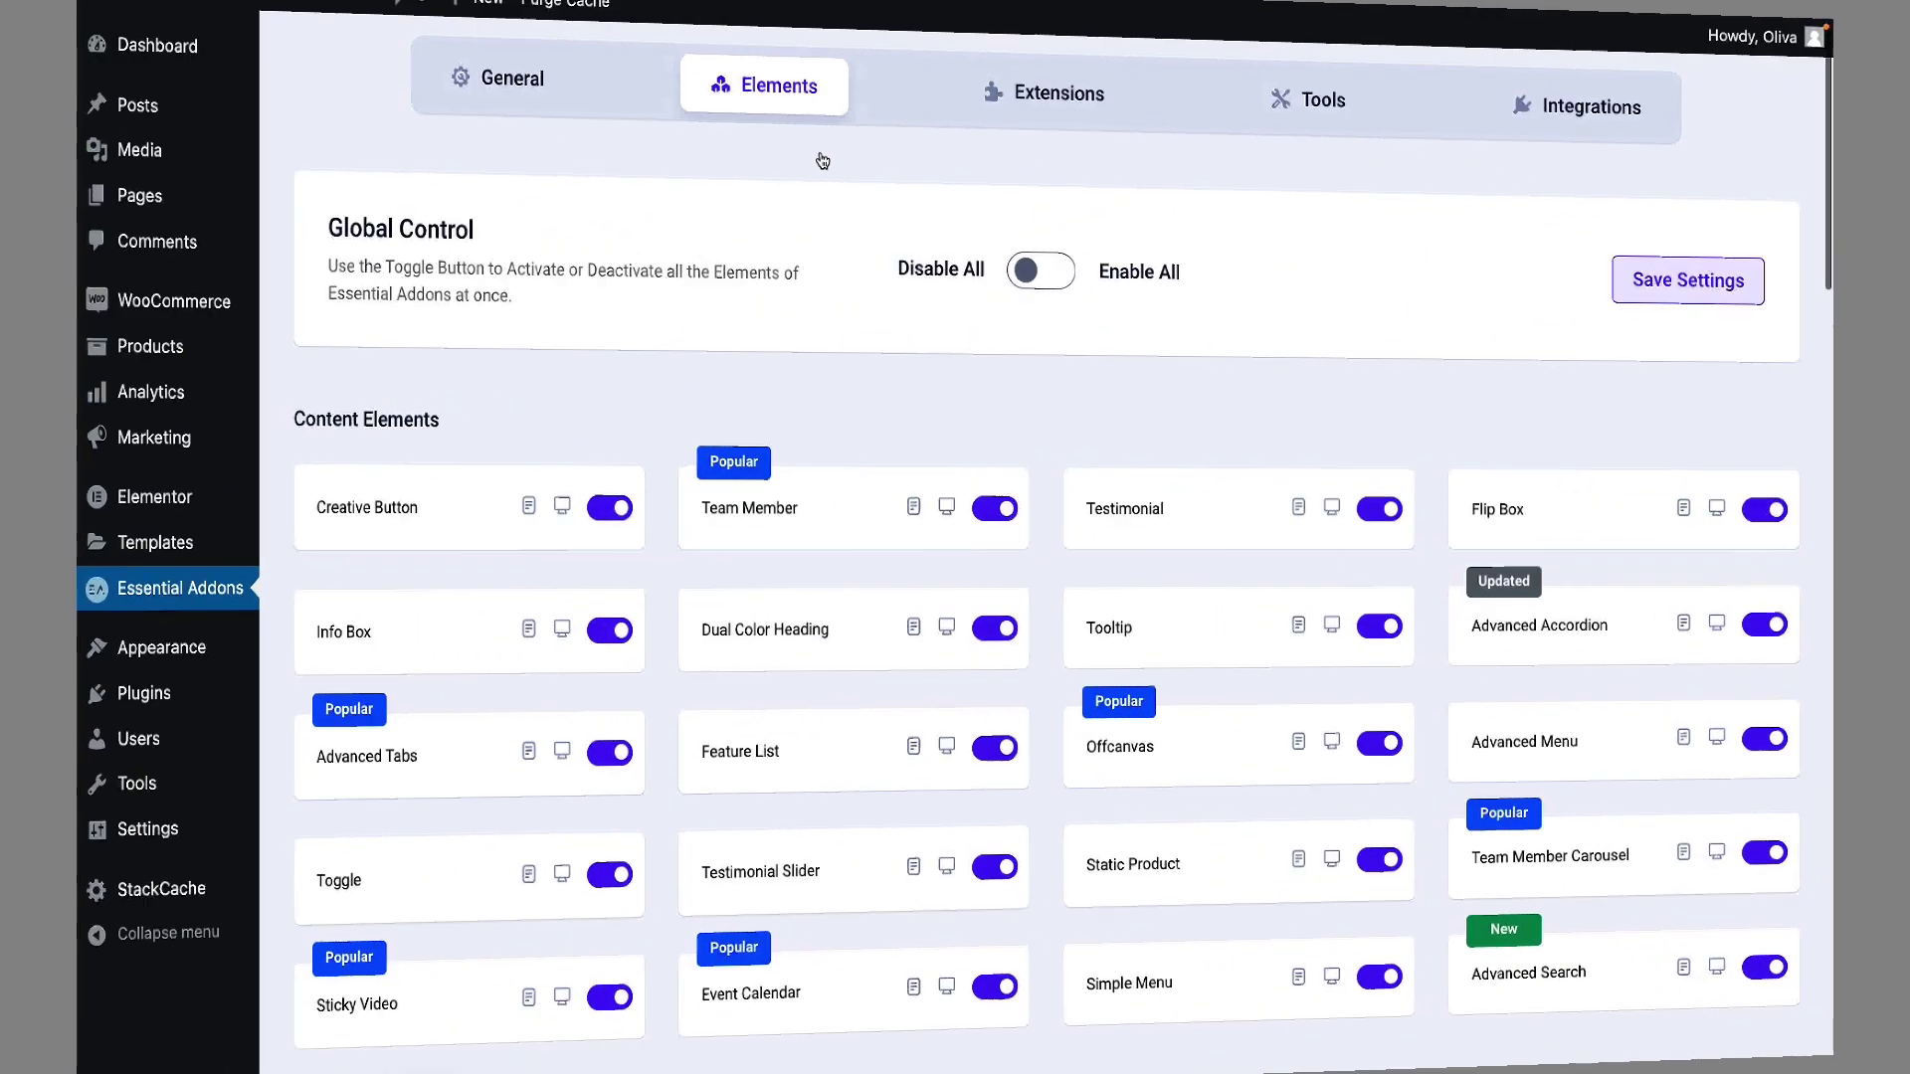
# Switch on Woo Thank You under WooCommerce Elements and save the Essential Addons settings.
pyautogui.scroll(-15, 811, 169)
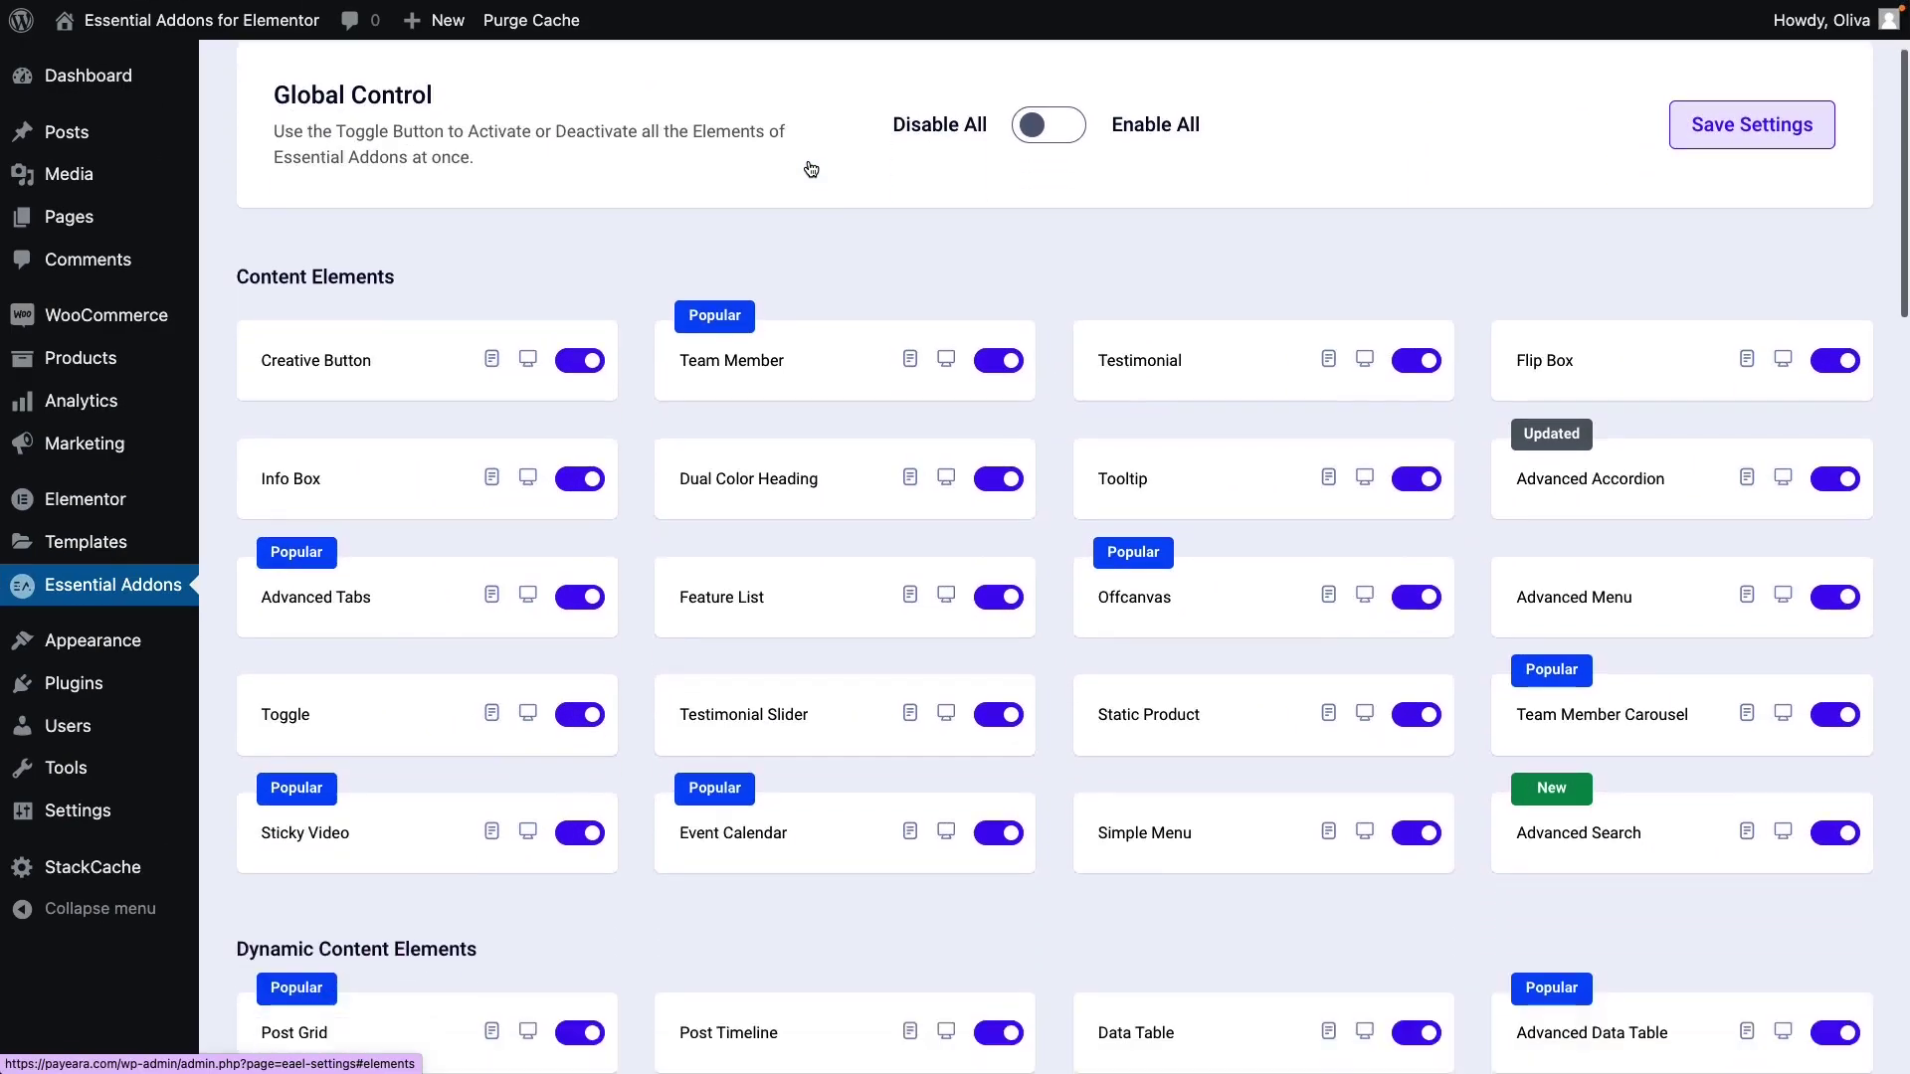
pyautogui.scroll(-15, 808, 164)
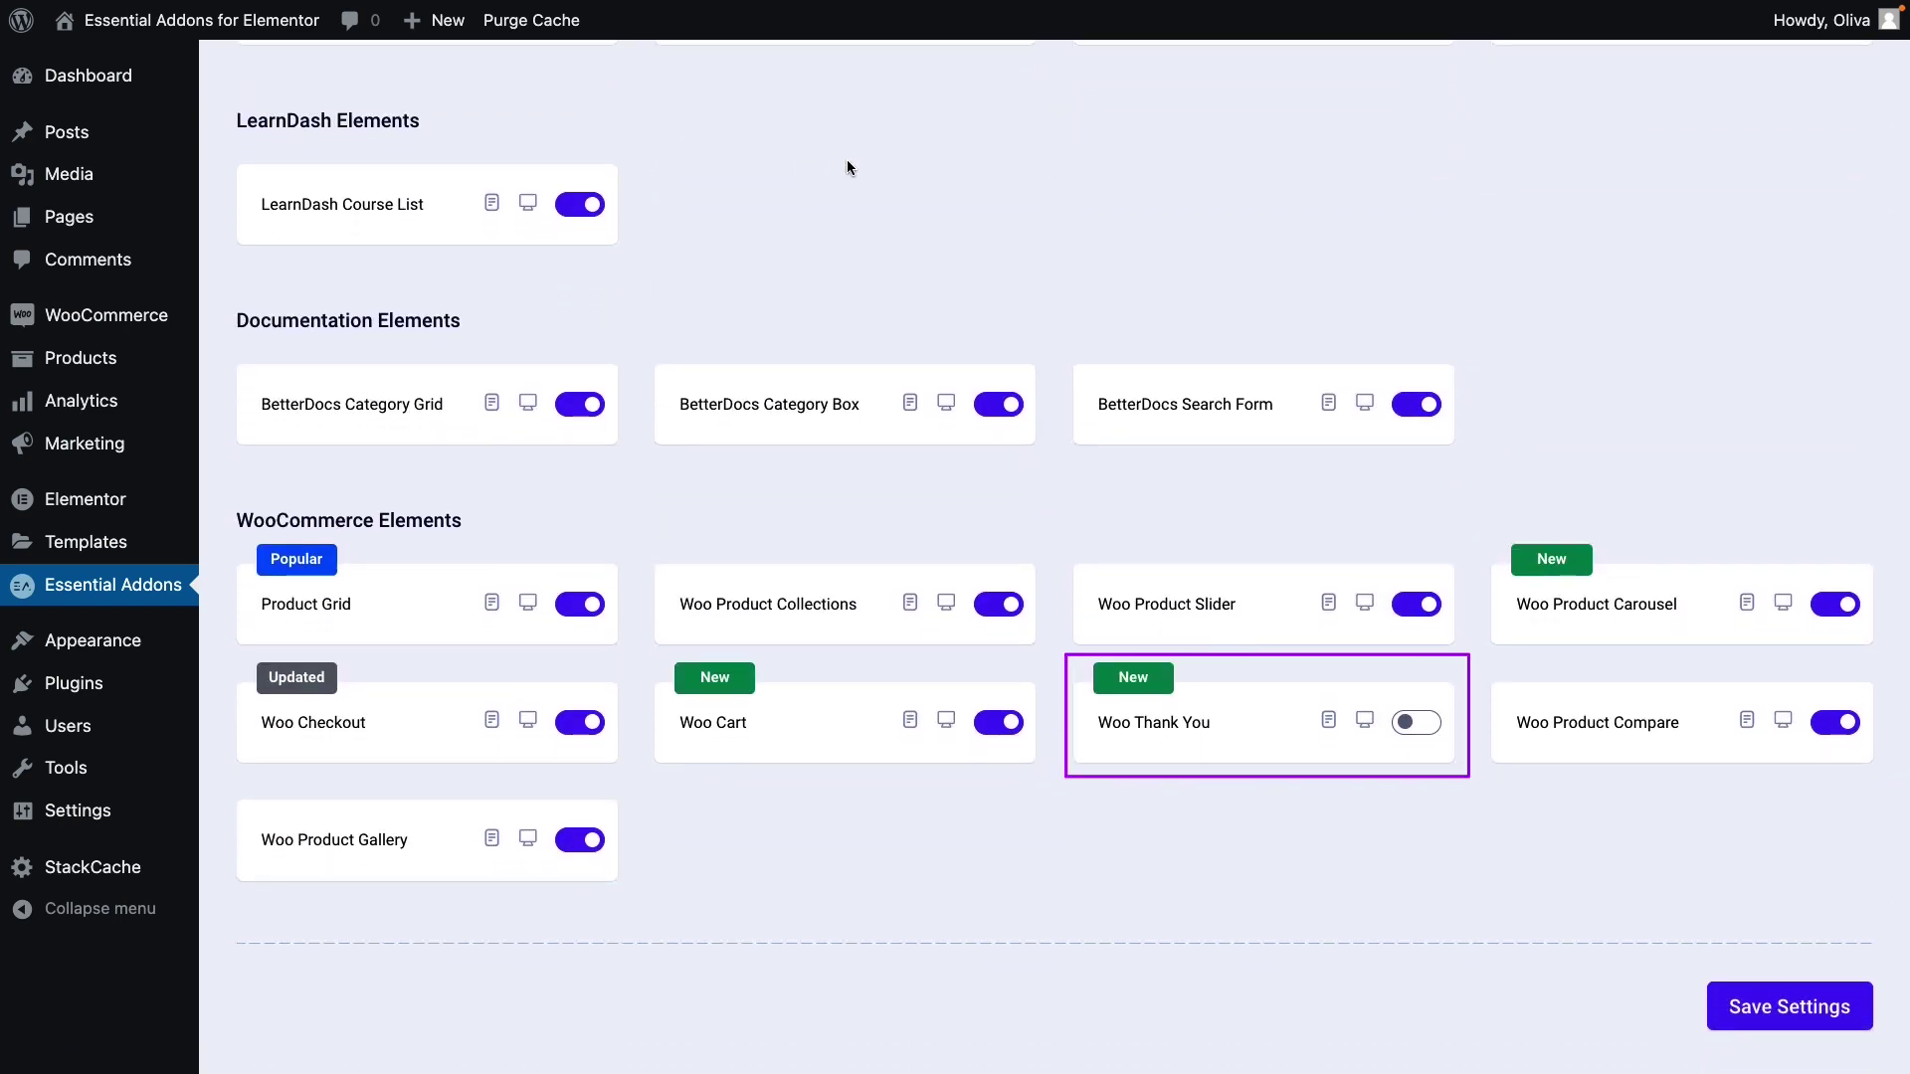
pyautogui.click(1429, 724)
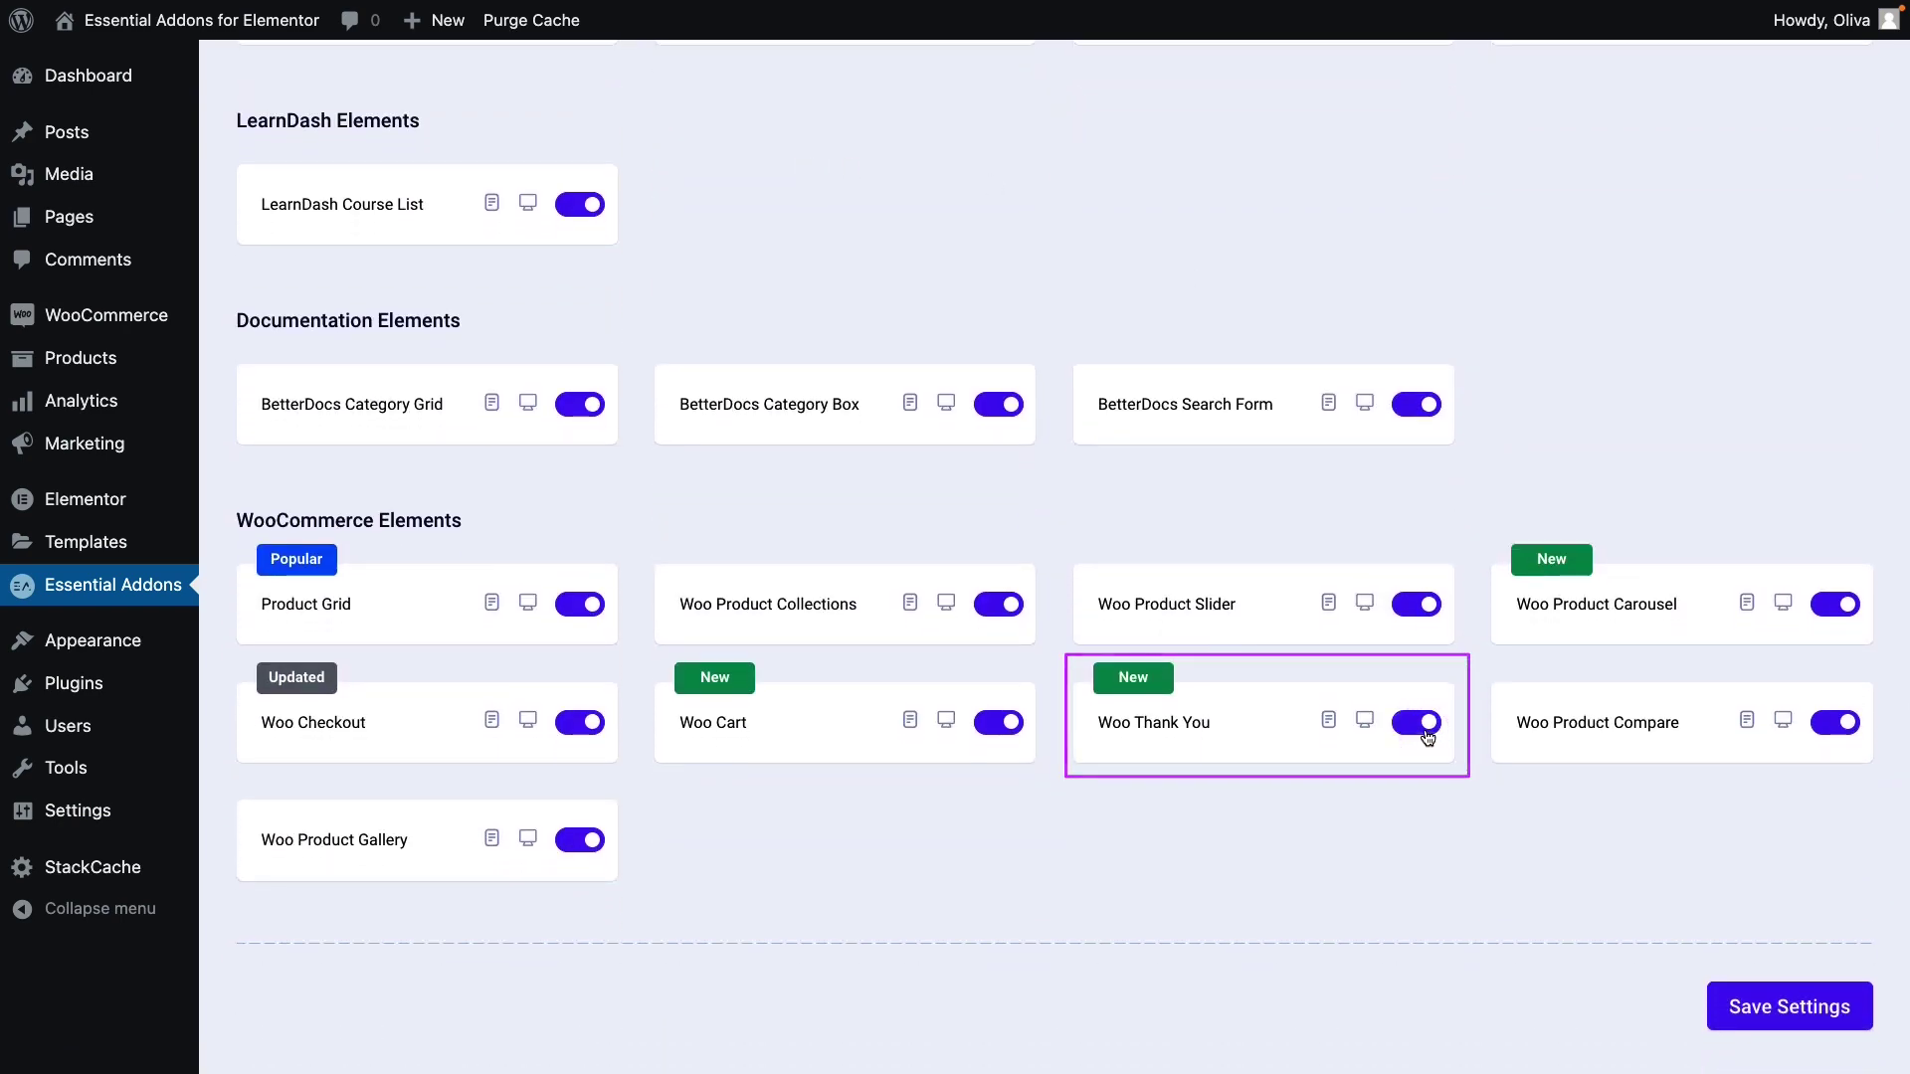
pyautogui.click(1738, 1026)
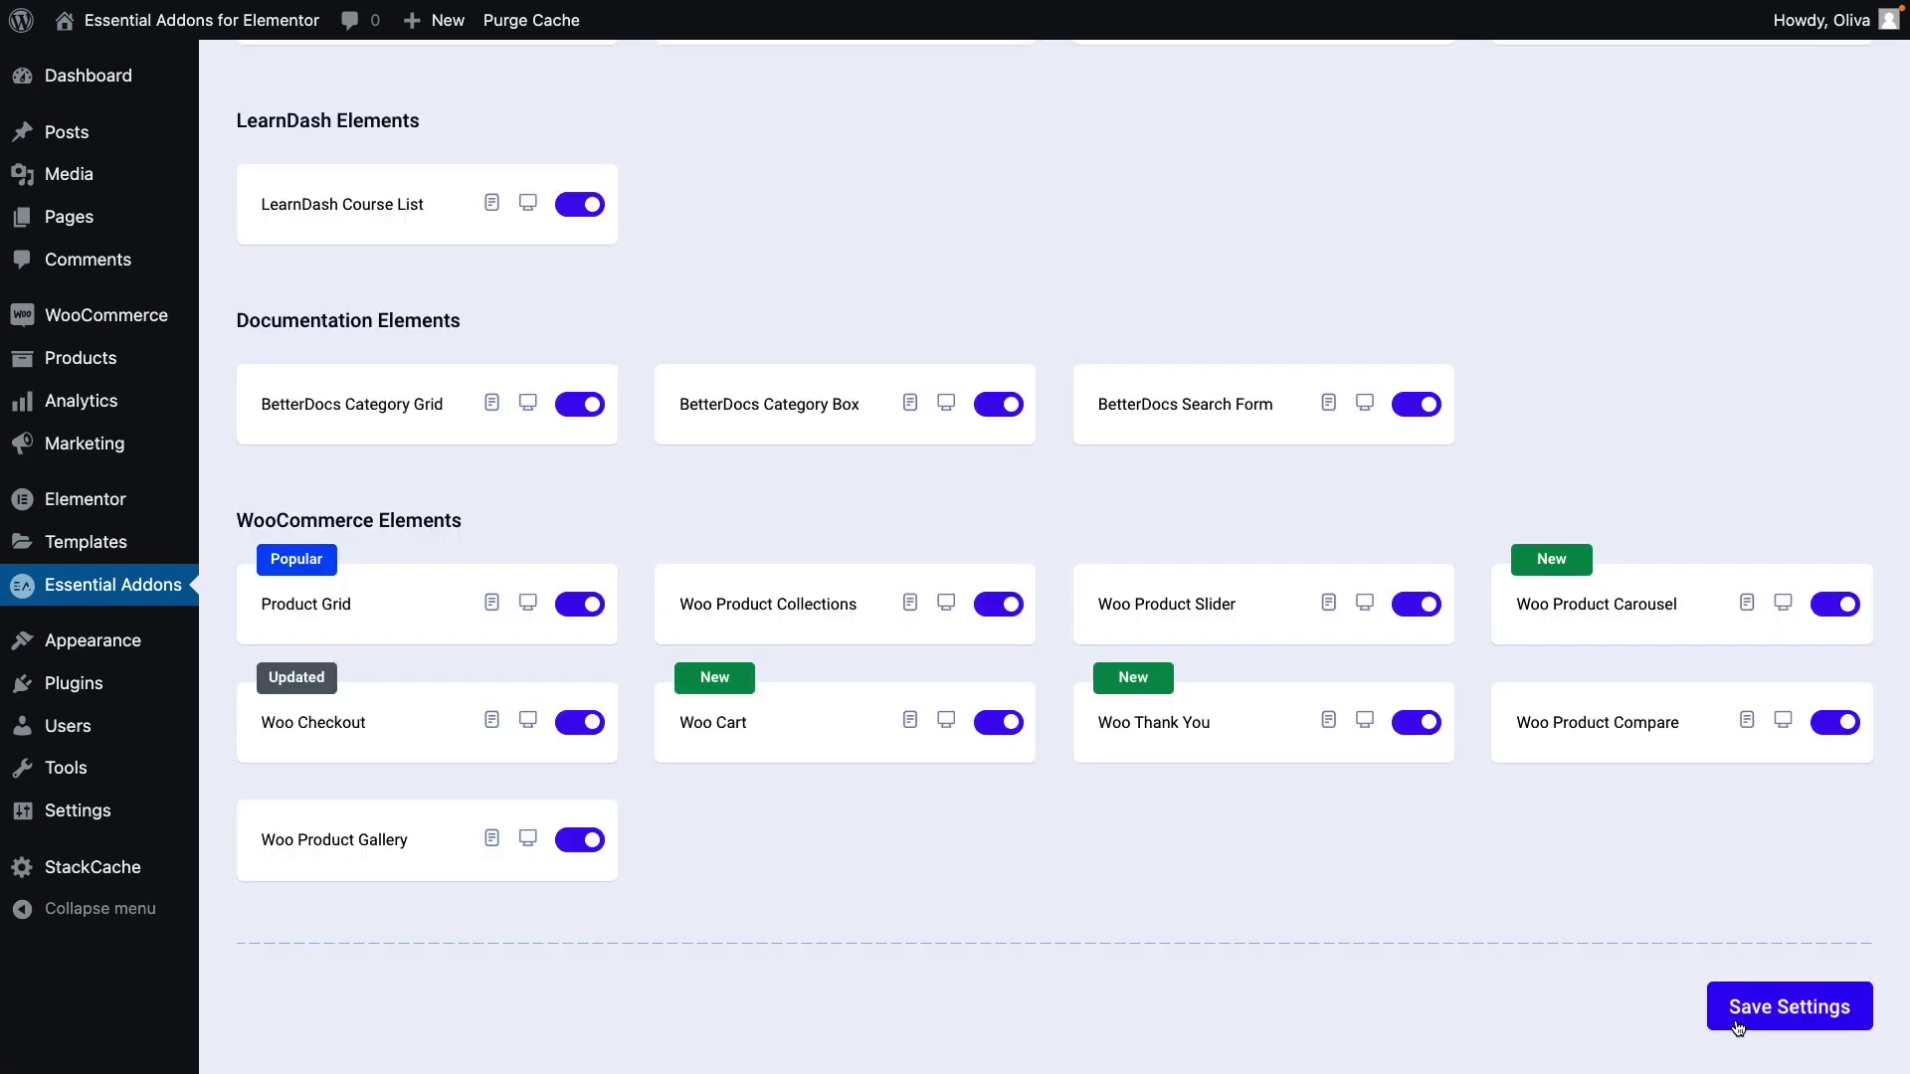
# Check the checkout page and order-received endpoint in WooCommerce Advanced settings, then view Orders.
pyautogui.moveTo(174, 323)
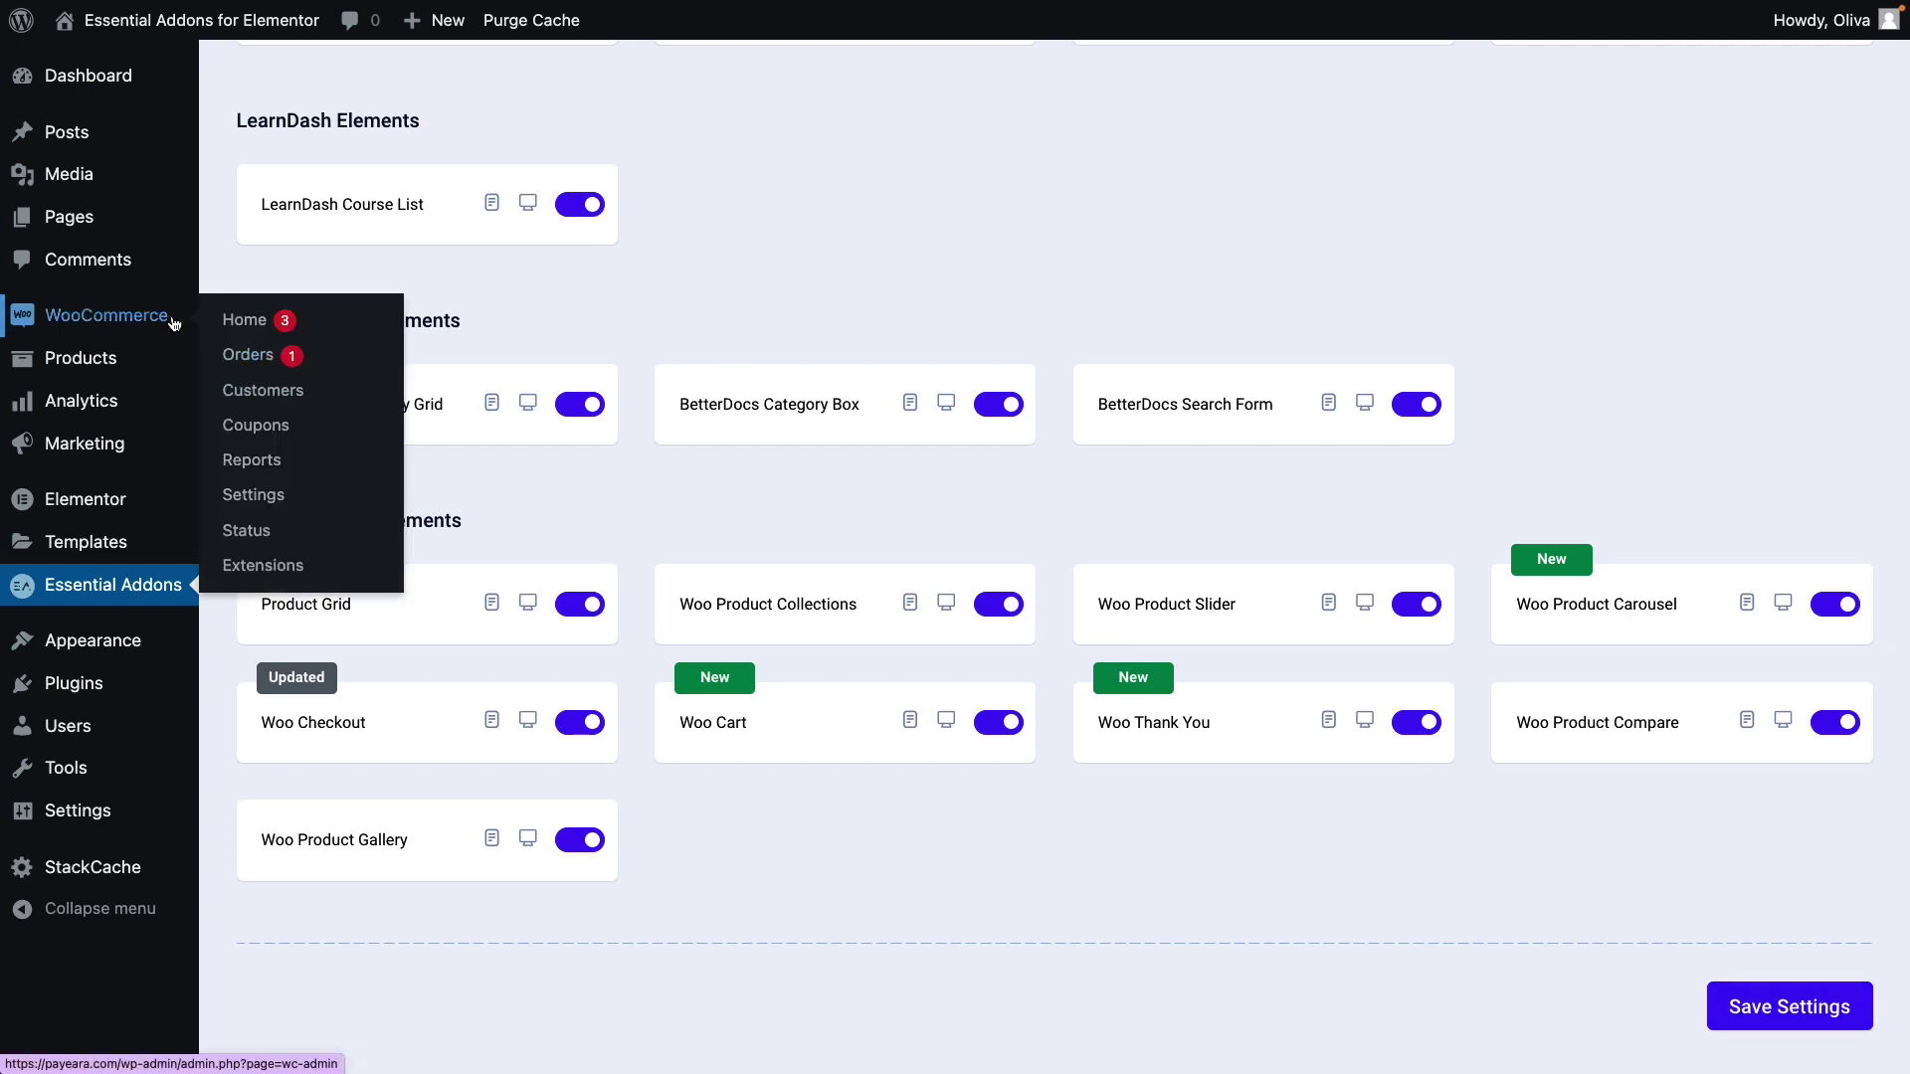
pyautogui.click(298, 499)
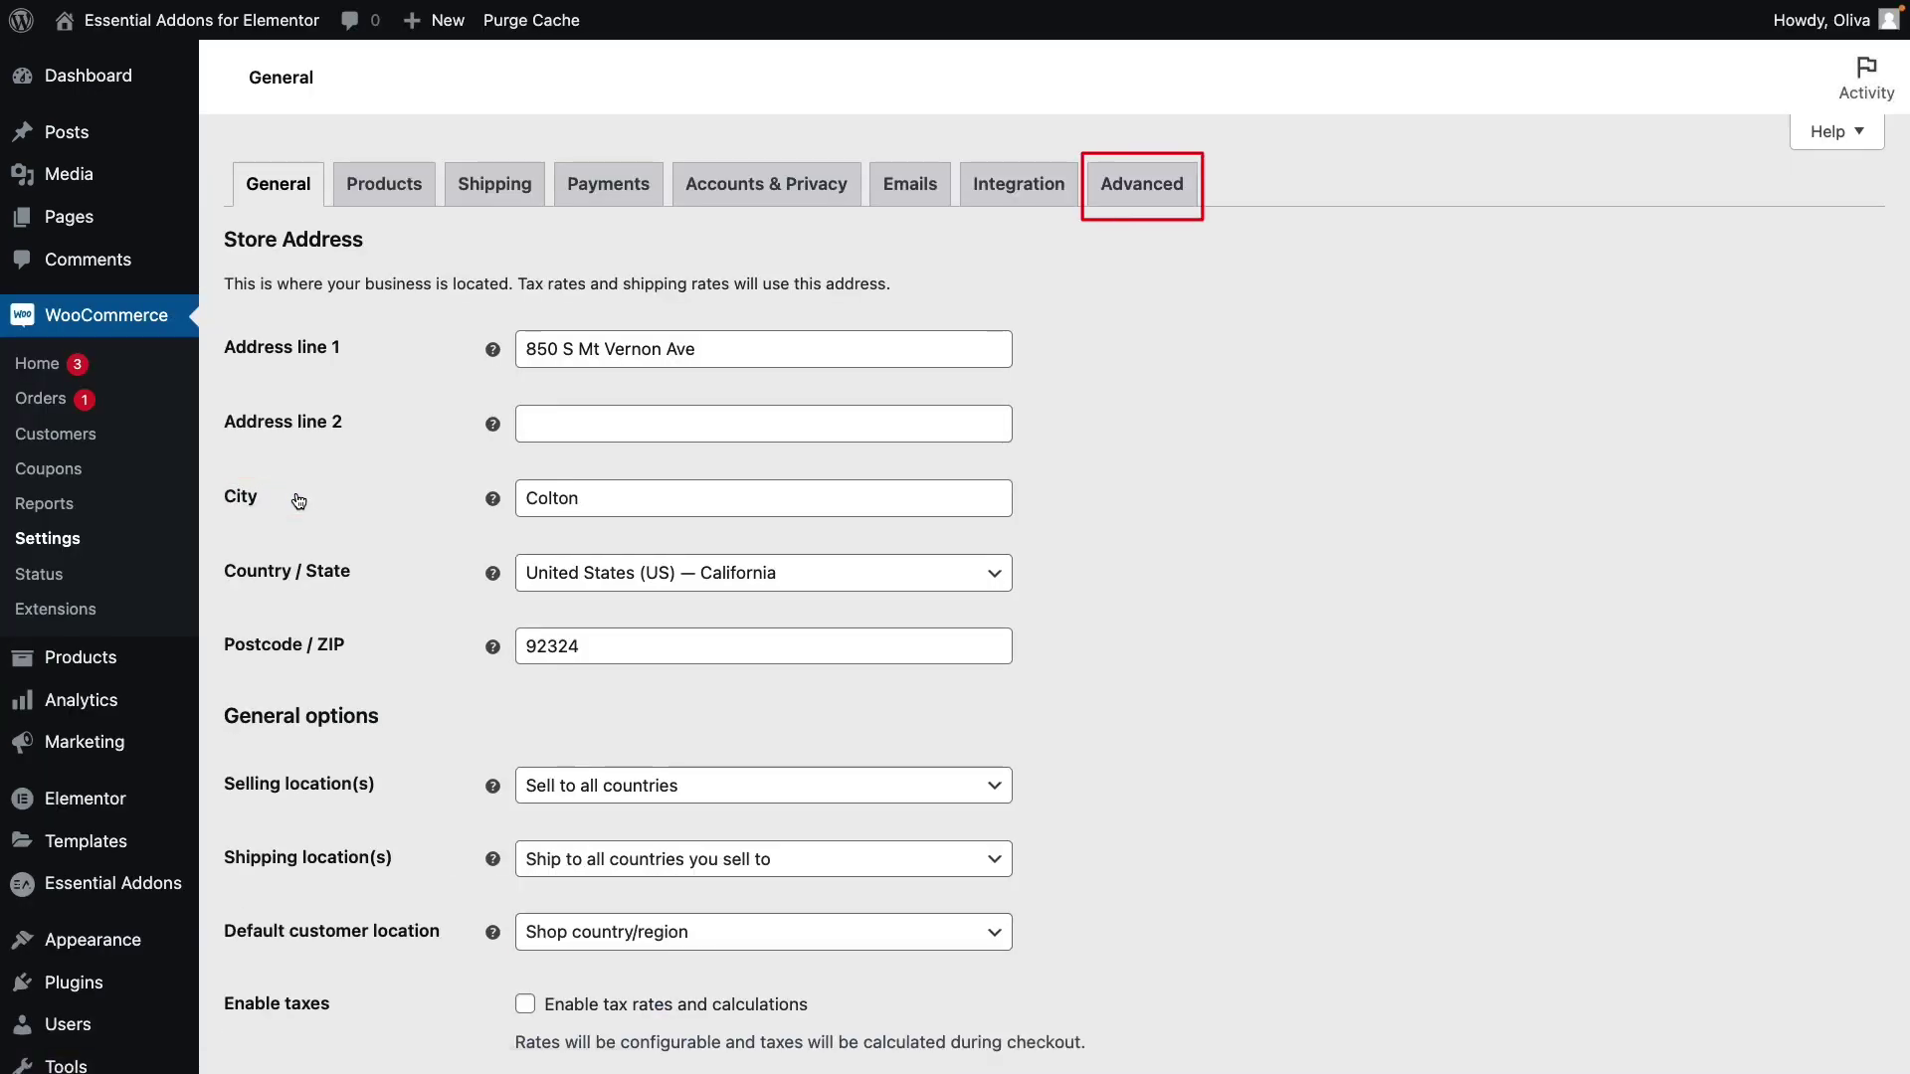
pyautogui.click(1130, 198)
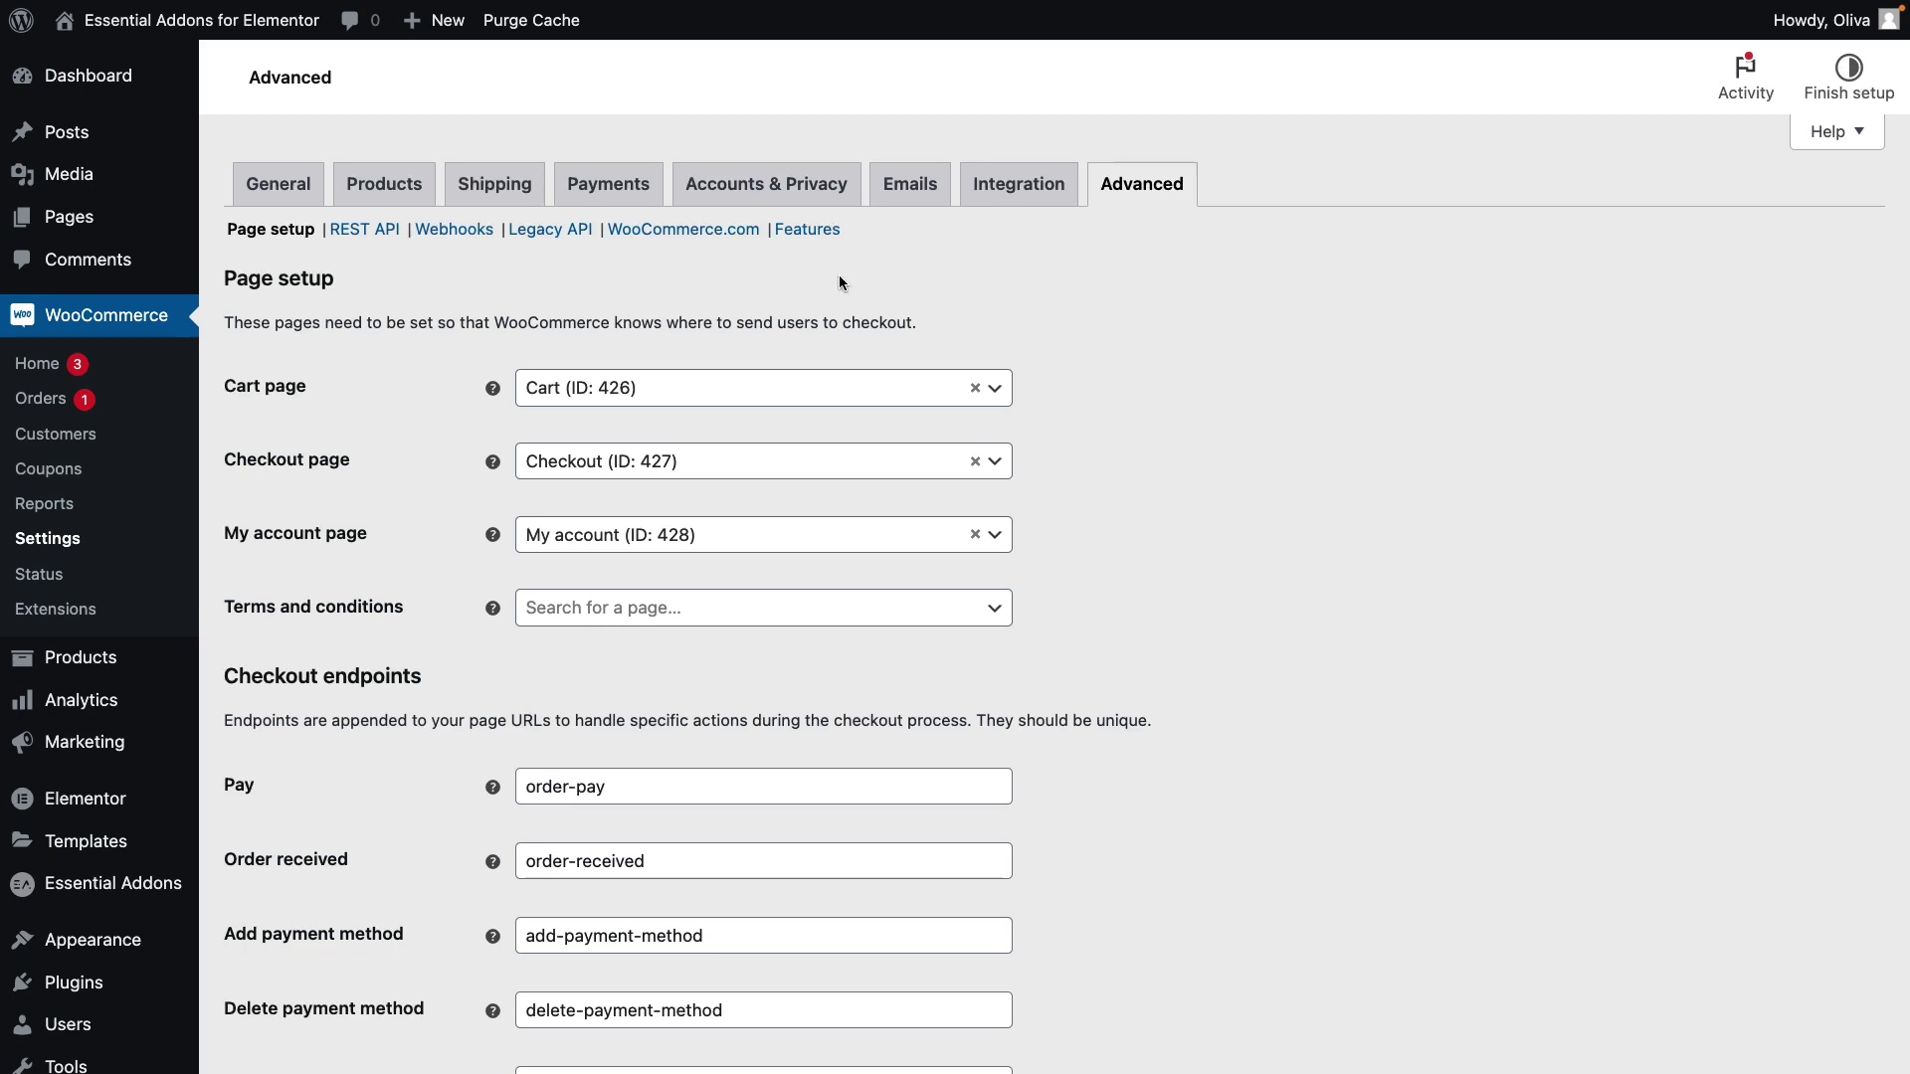
pyautogui.click(119, 400)
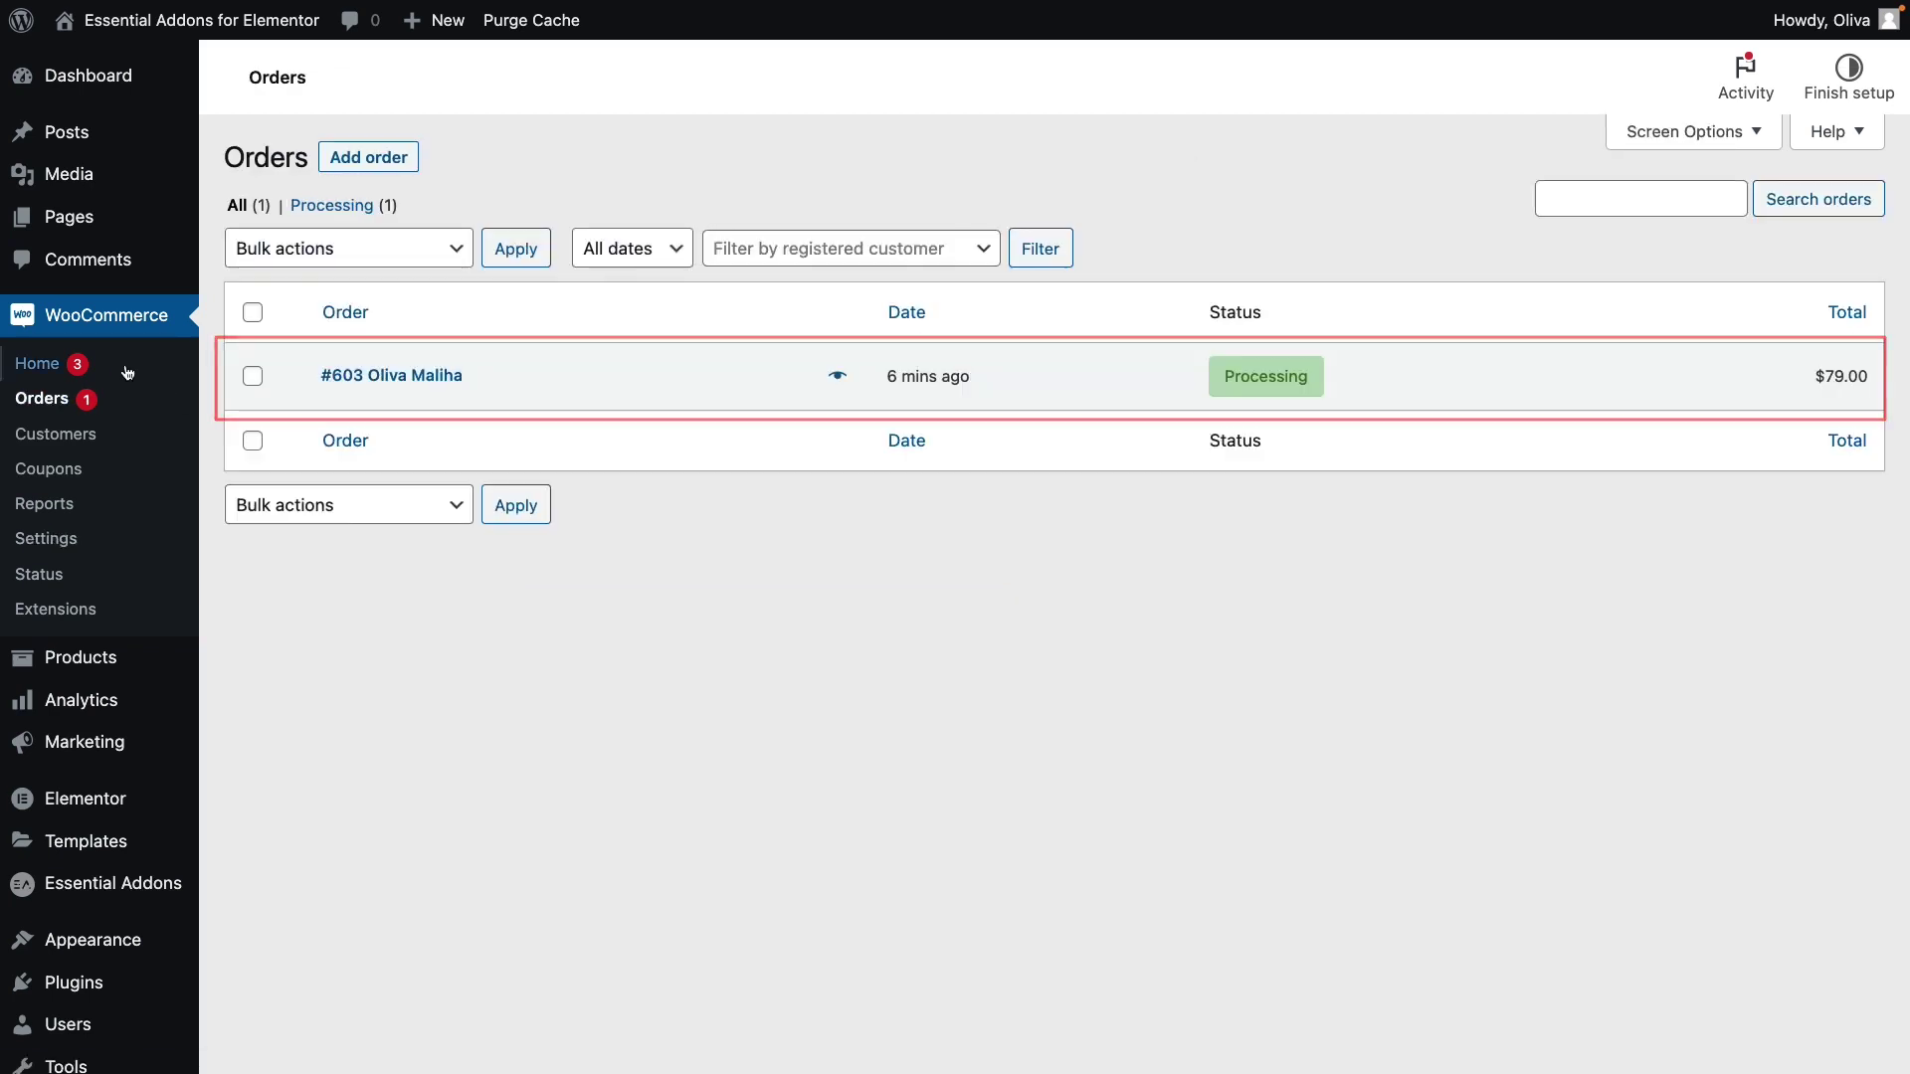
# List all pages, then open the store in a new tab and add the Harmony Bloom vase to cart.
pyautogui.moveTo(124, 221)
pyautogui.click(302, 228)
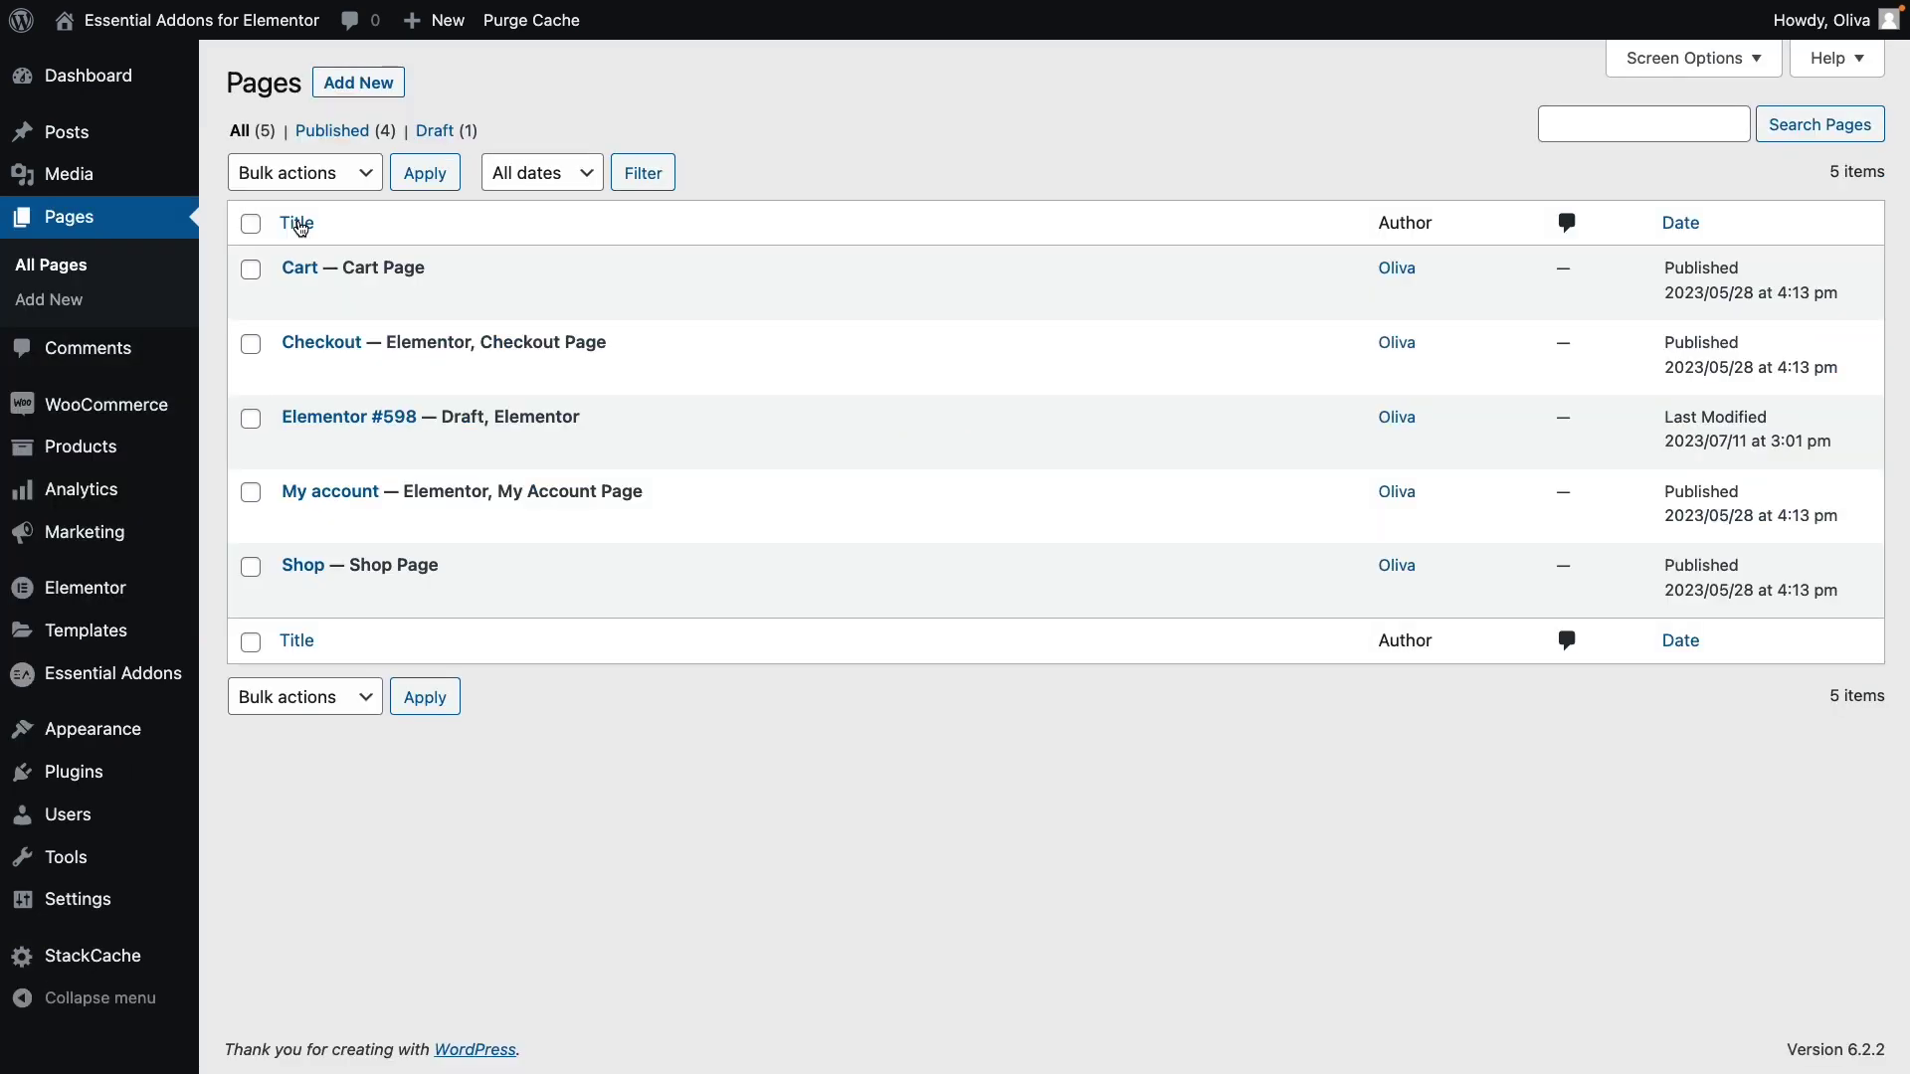
pyautogui.moveTo(189, 20)
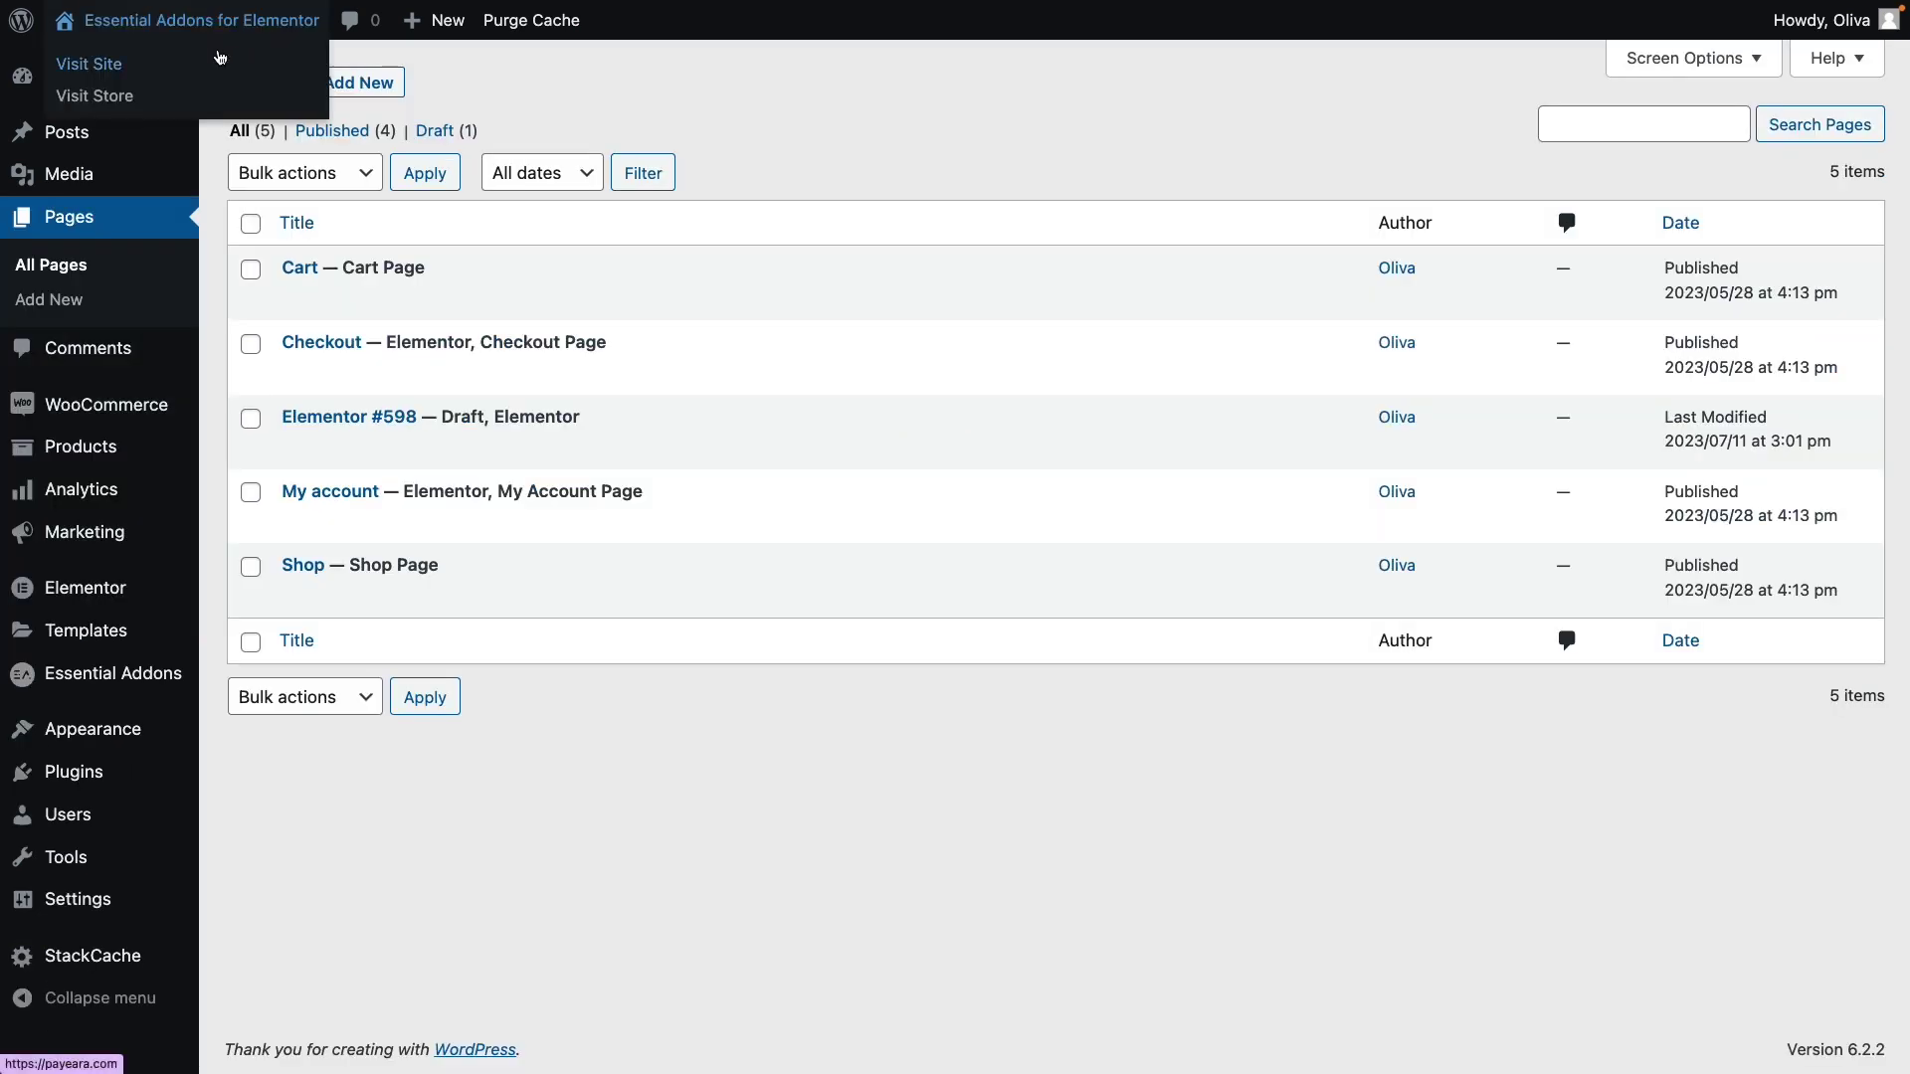
pyautogui.rightClick(141, 106)
pyautogui.click(298, 109)
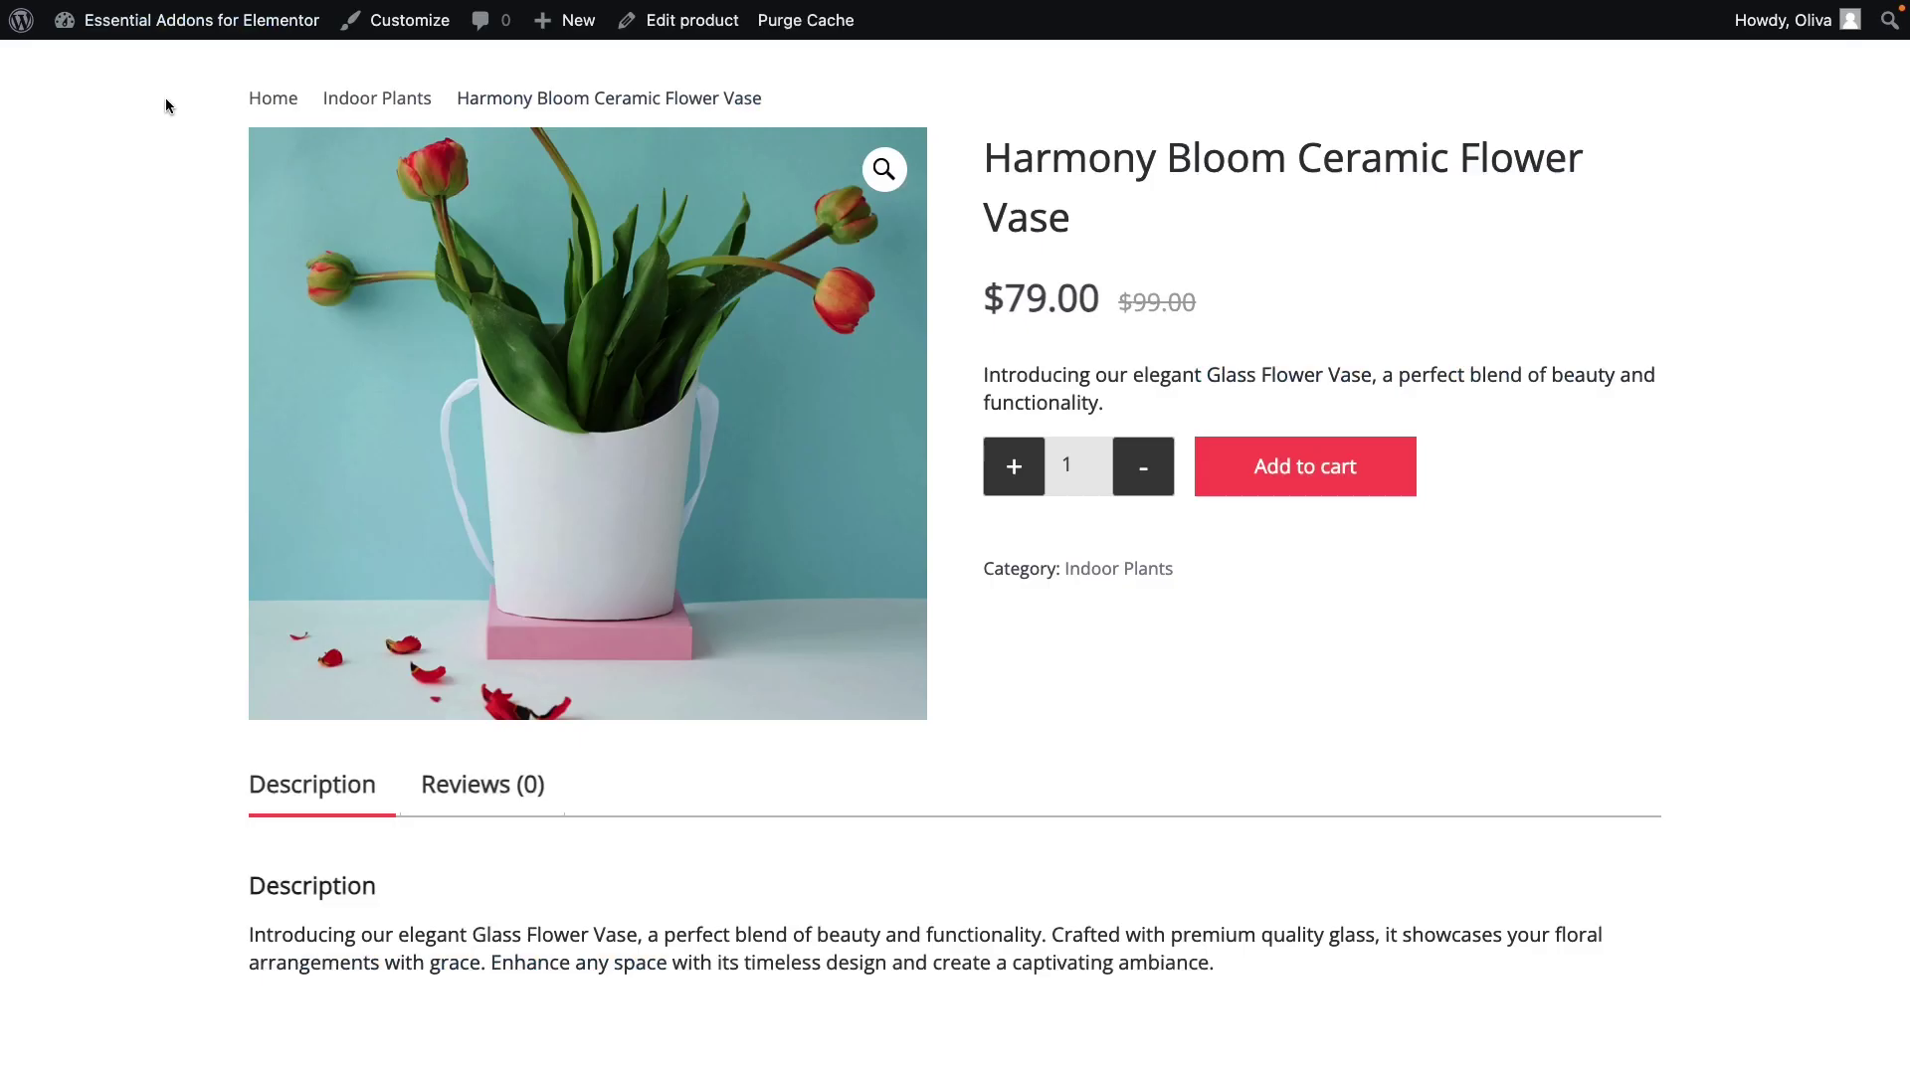
pyautogui.click(1391, 487)
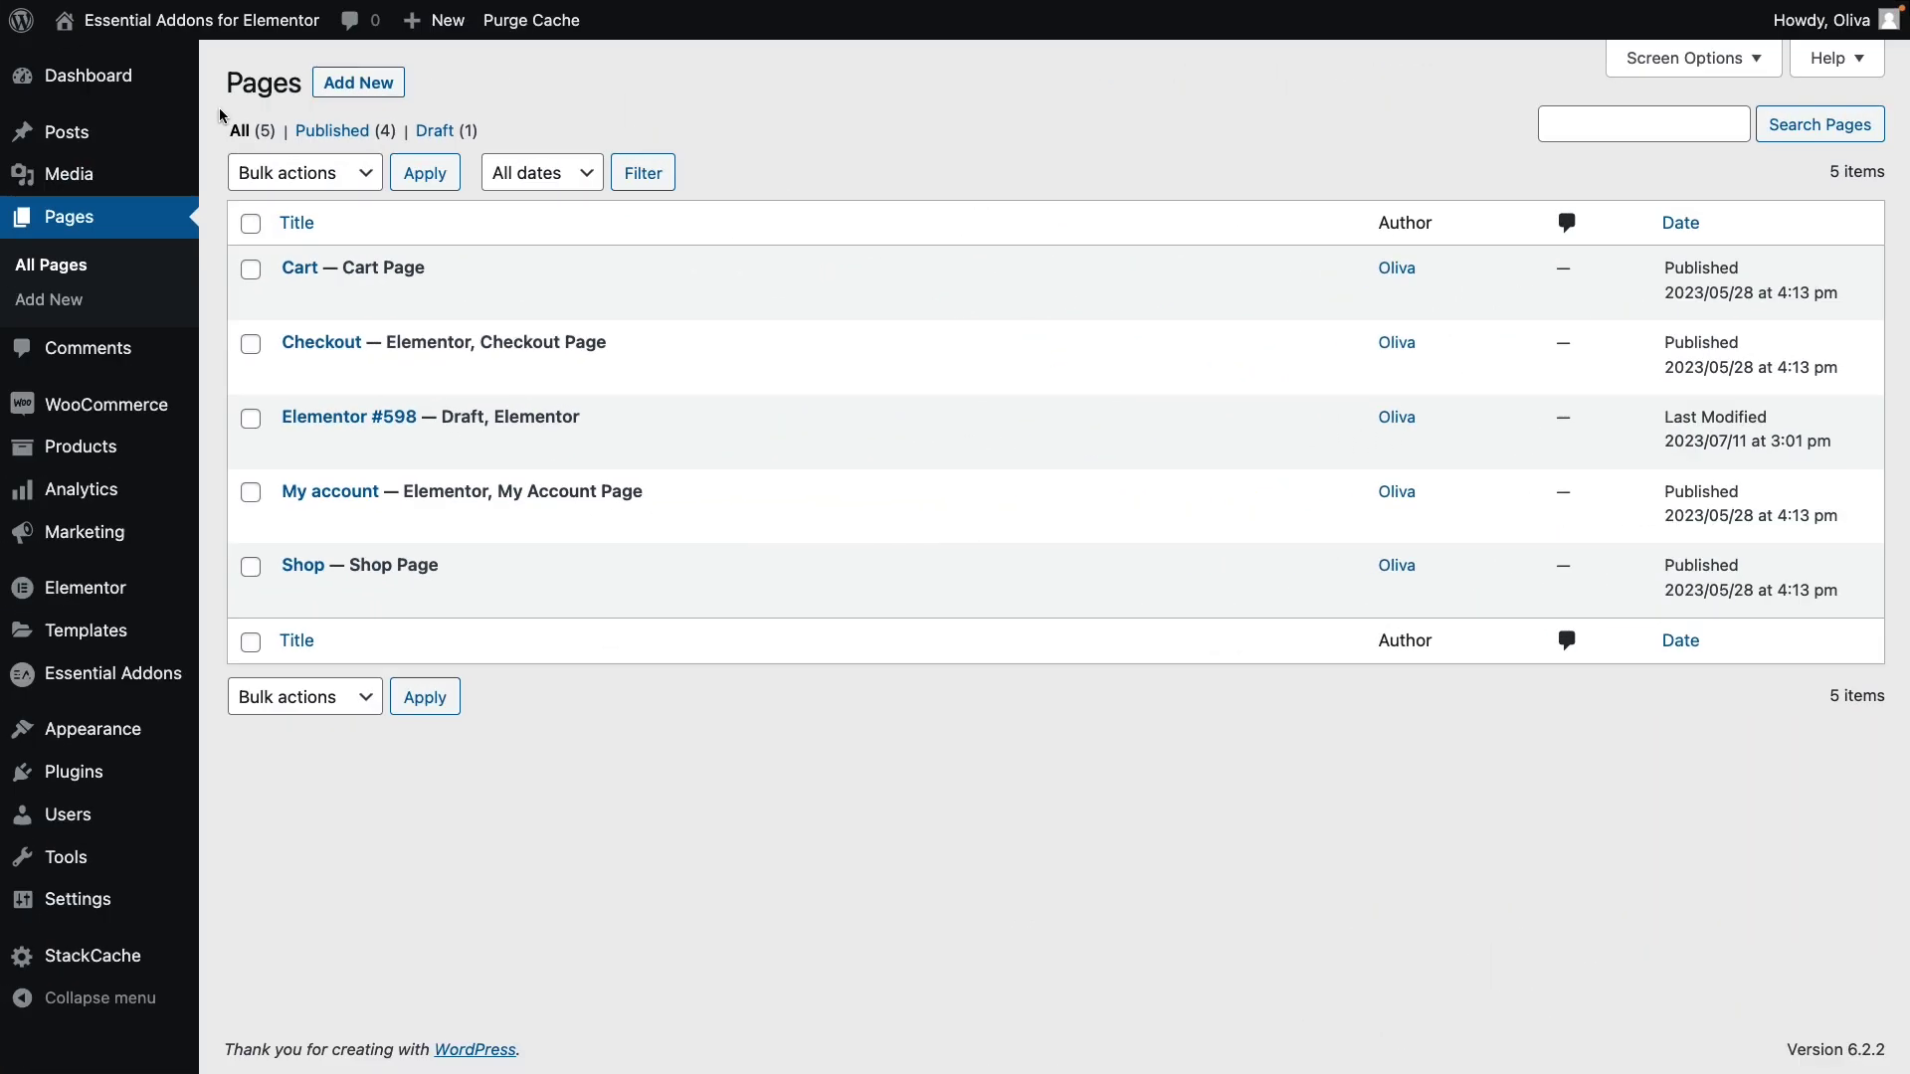
# Edit the Checkout page and drop a 'Woo Thank You' widget below the checkout form.
pyautogui.click(296, 380)
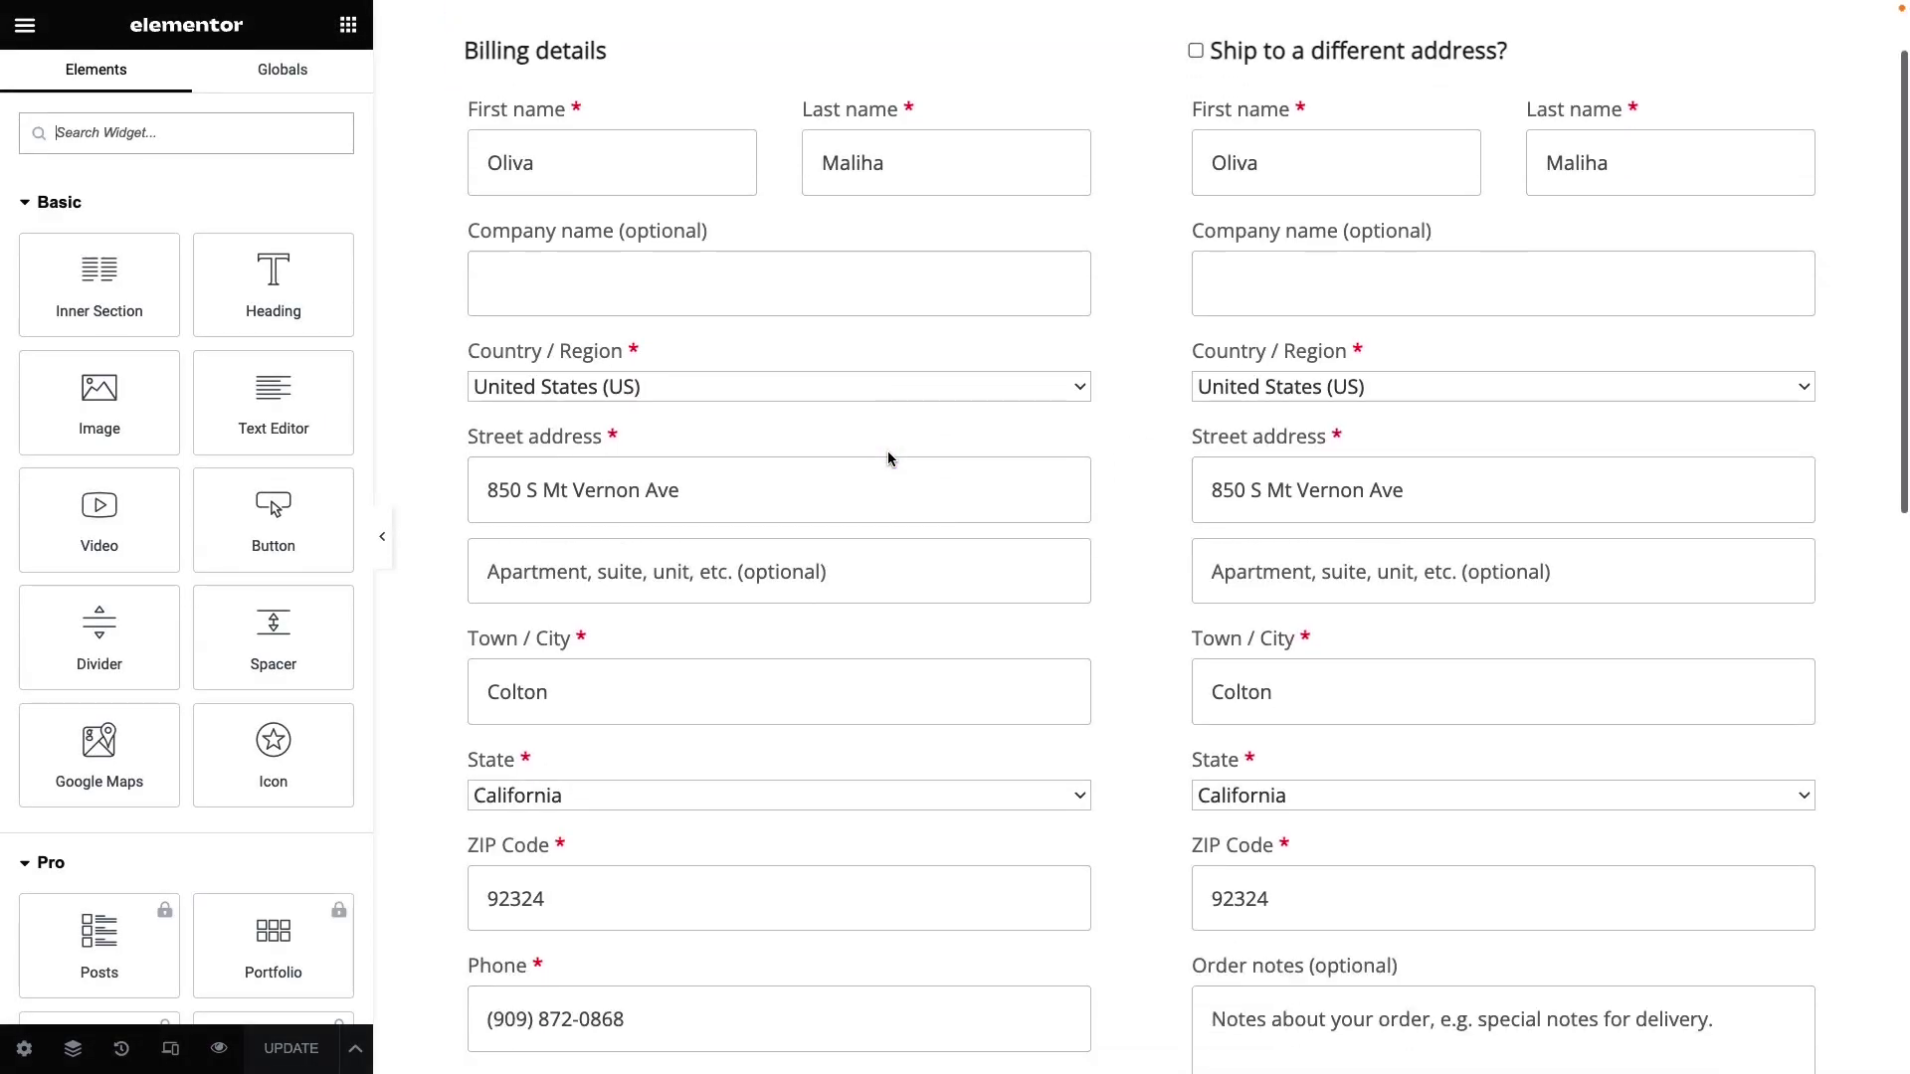
pyautogui.scroll(-1, 887, 451)
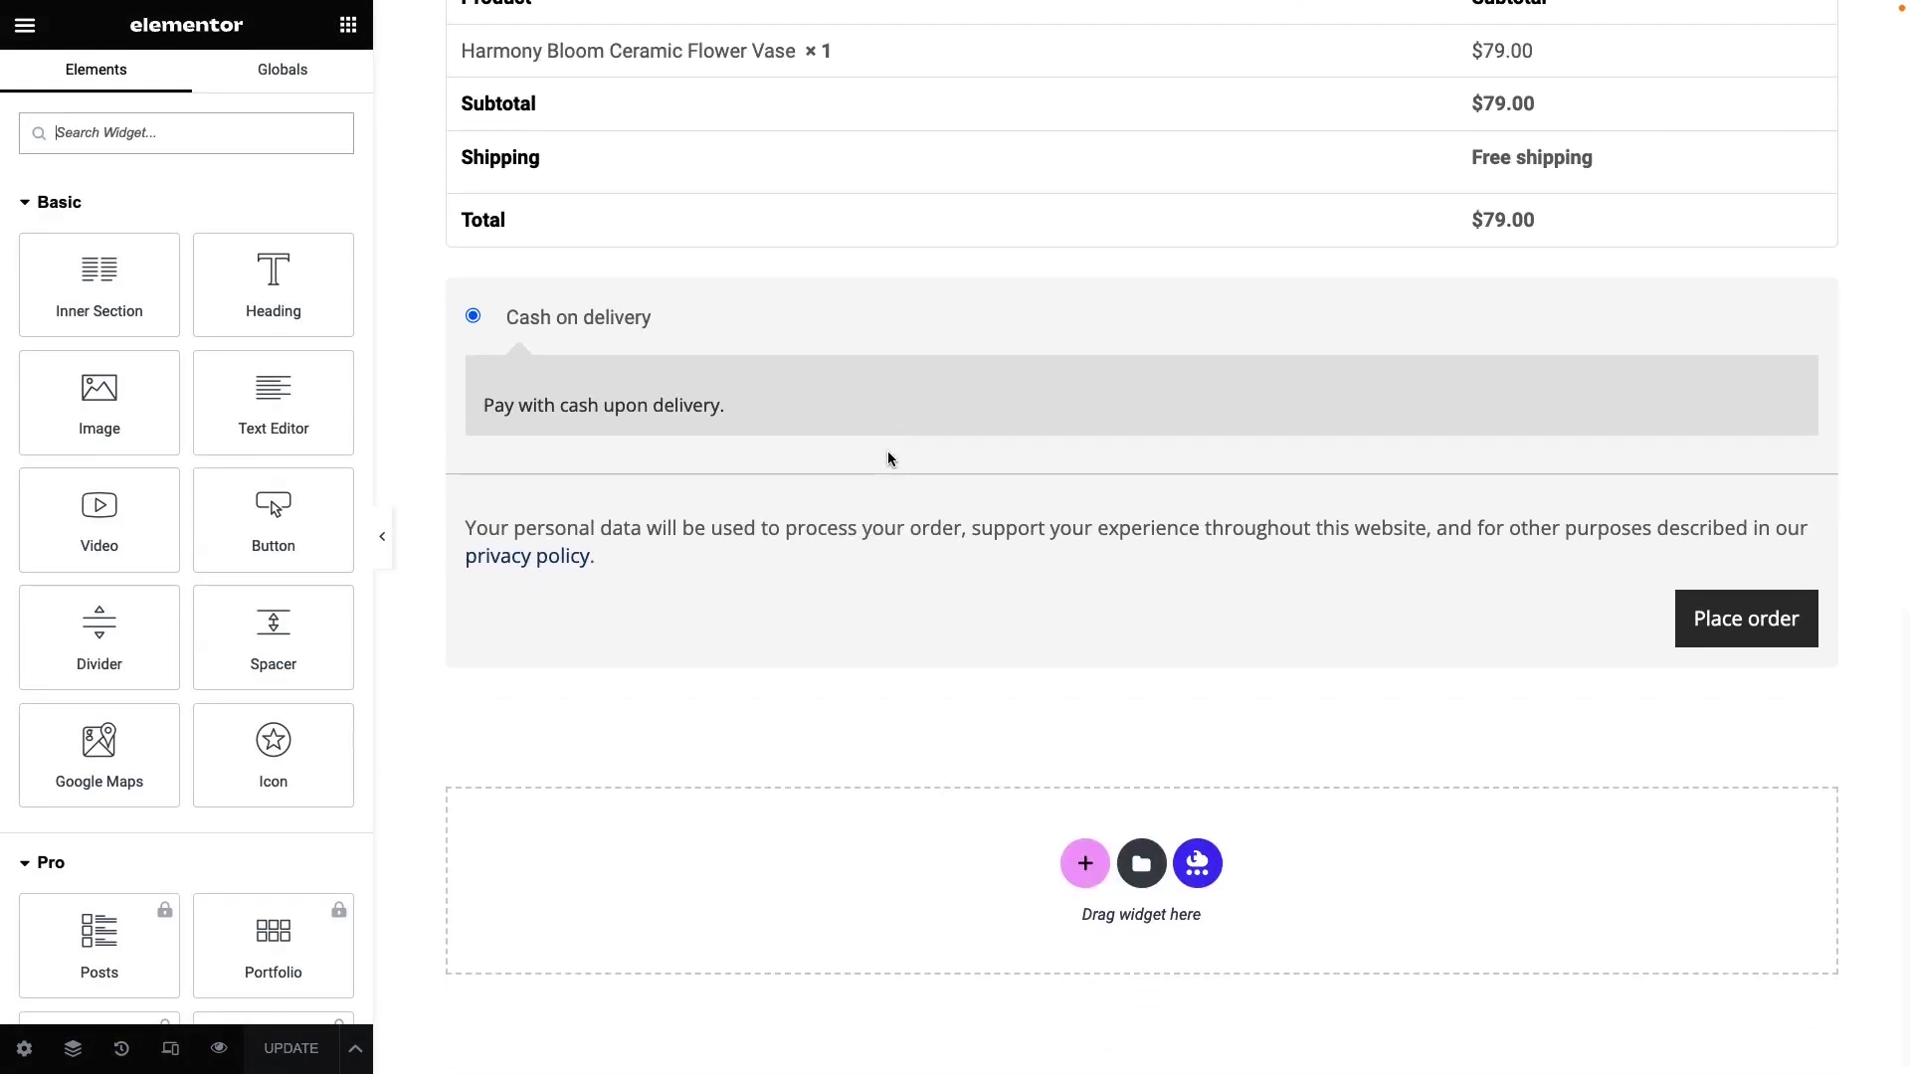
pyautogui.click(59, 132)
pyautogui.write('Woo Thank You')
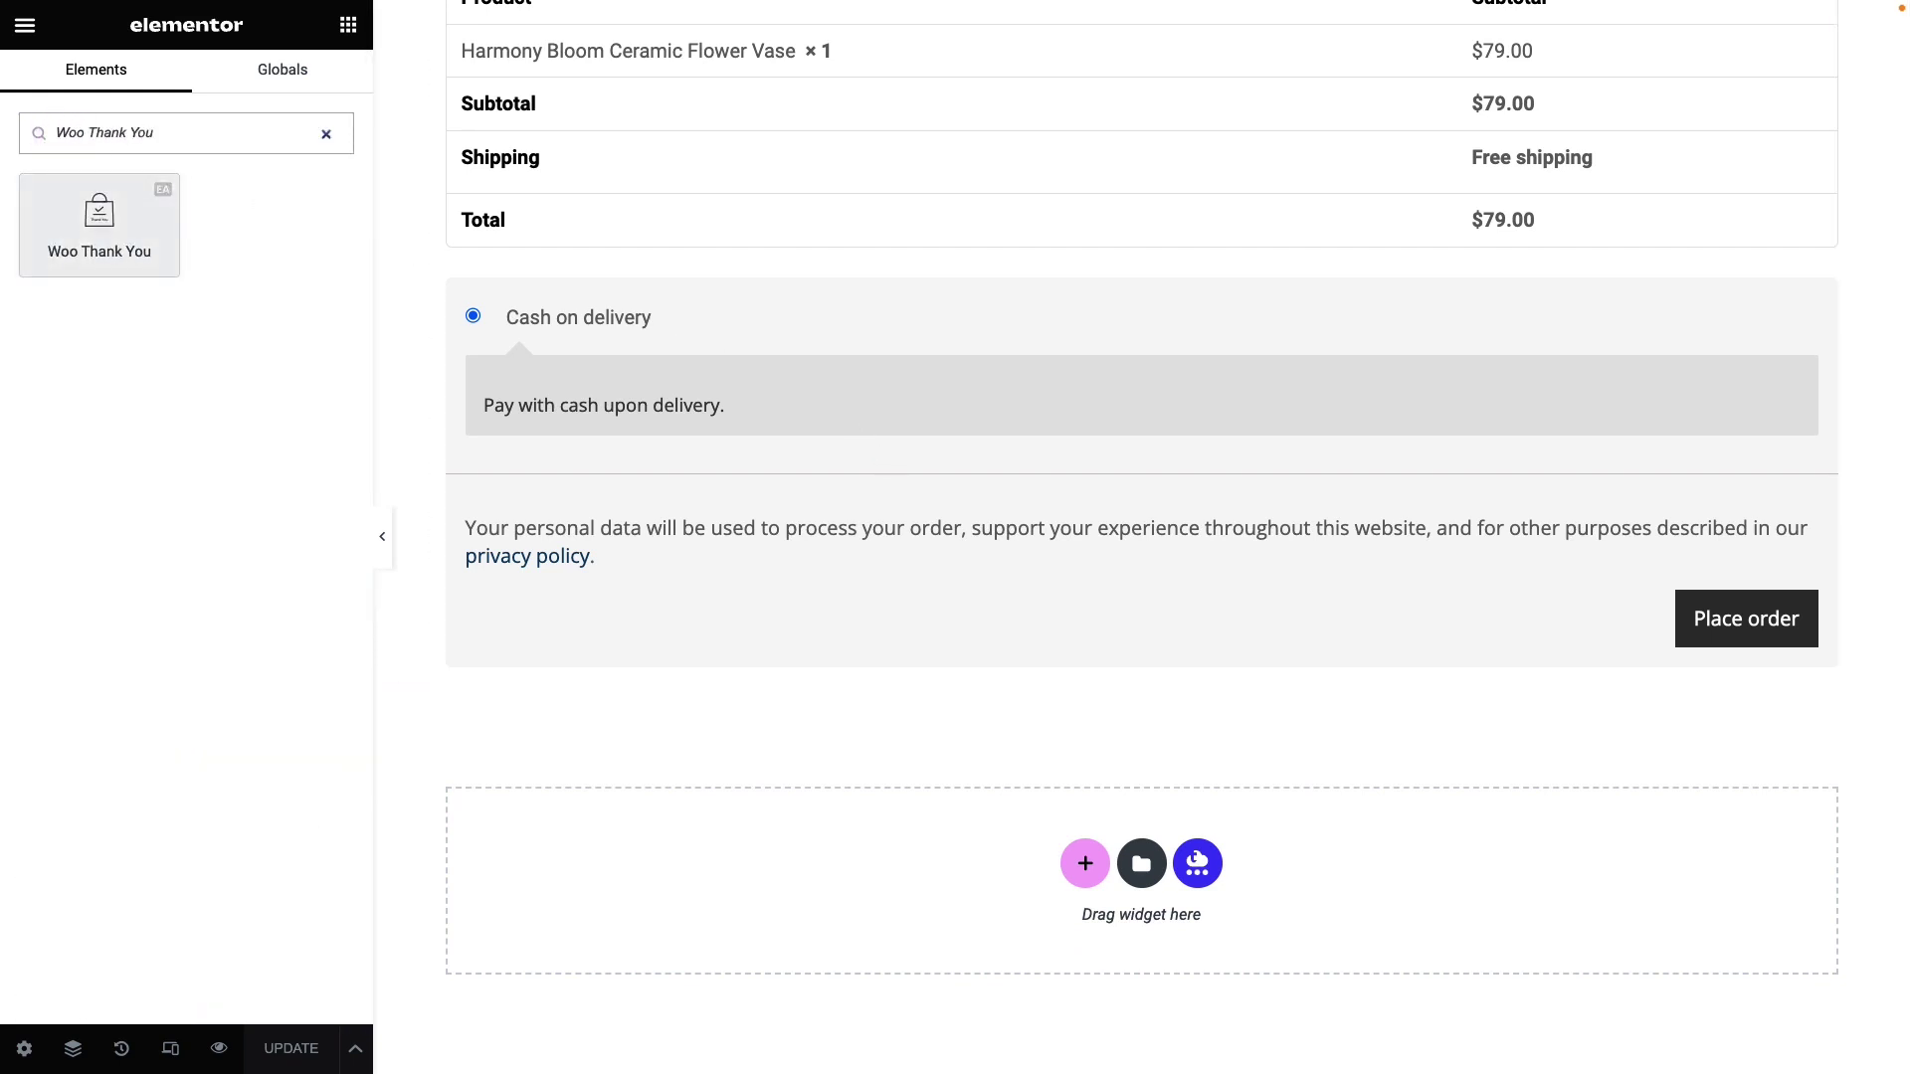
pyautogui.moveTo(112, 203); pyautogui.dragTo(947, 804)
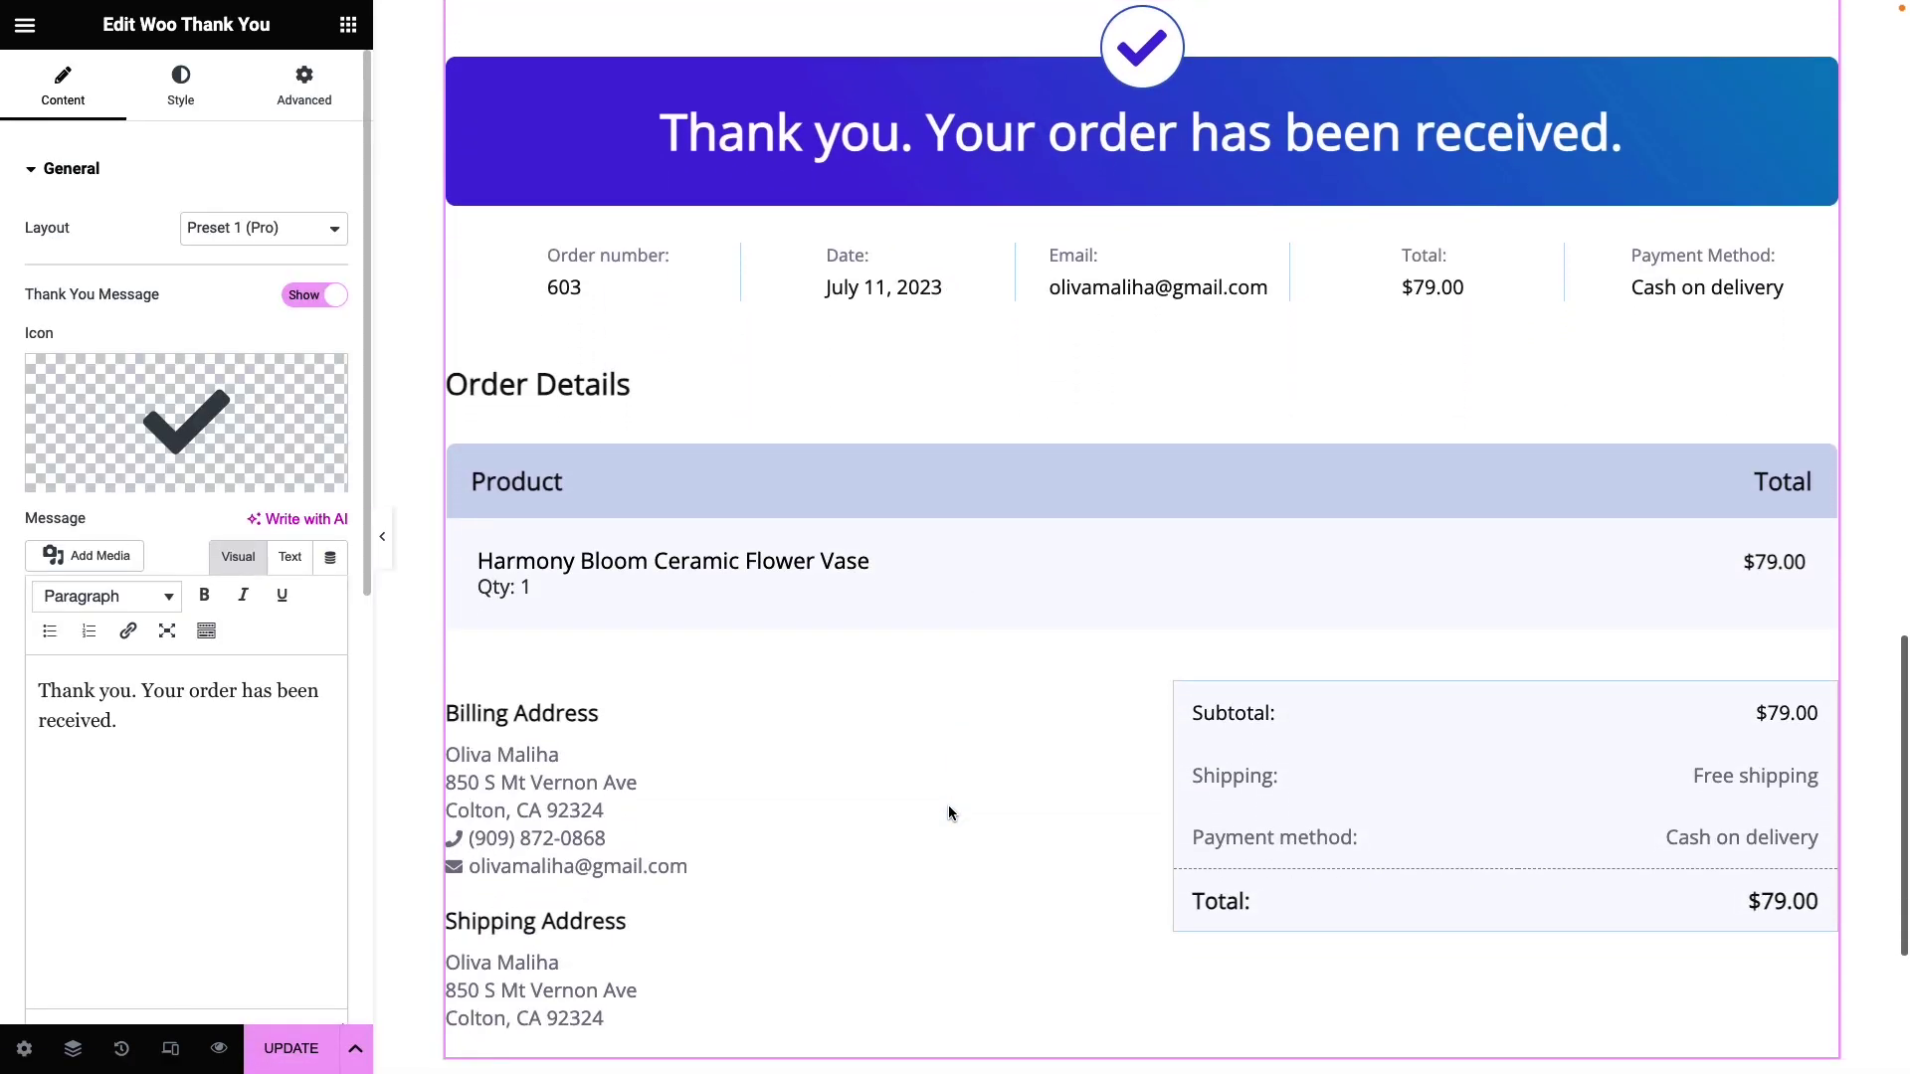
pyautogui.click(292, 235)
pyautogui.click(293, 280)
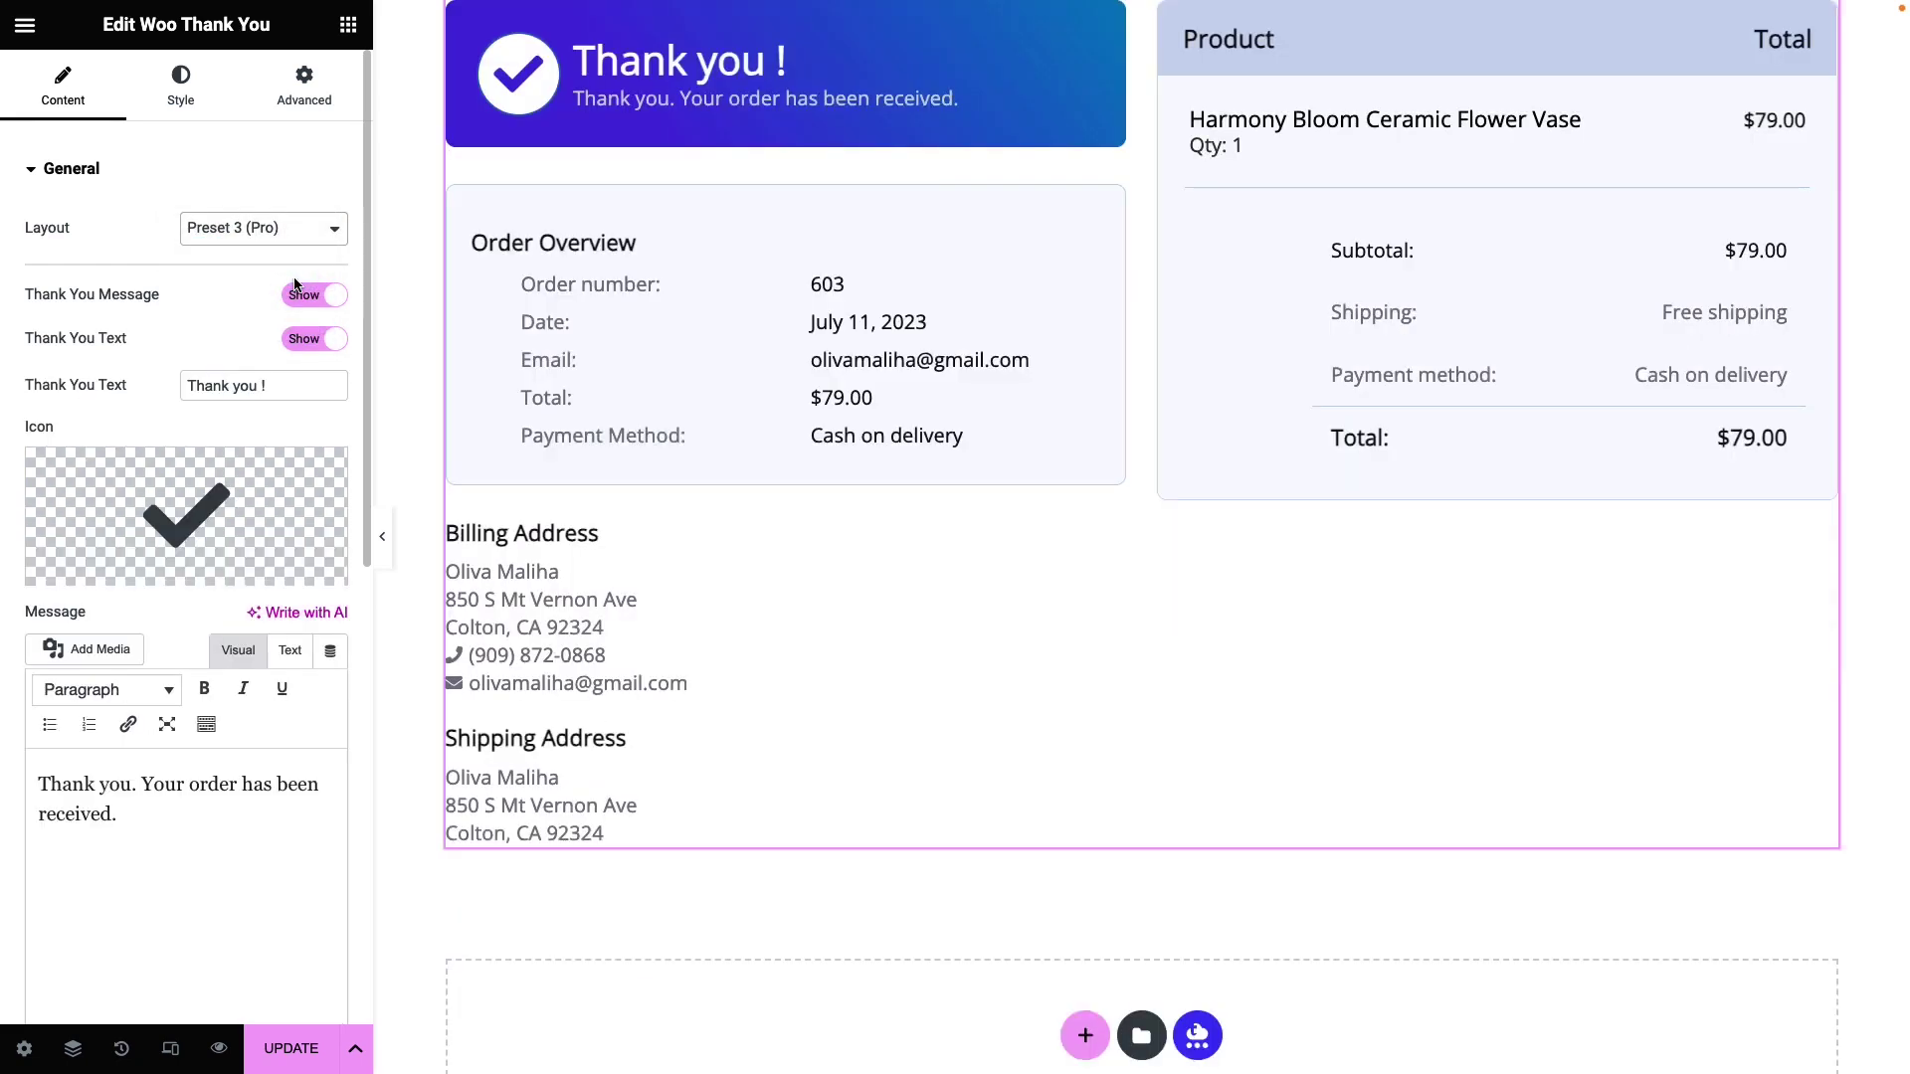
pyautogui.click(312, 239)
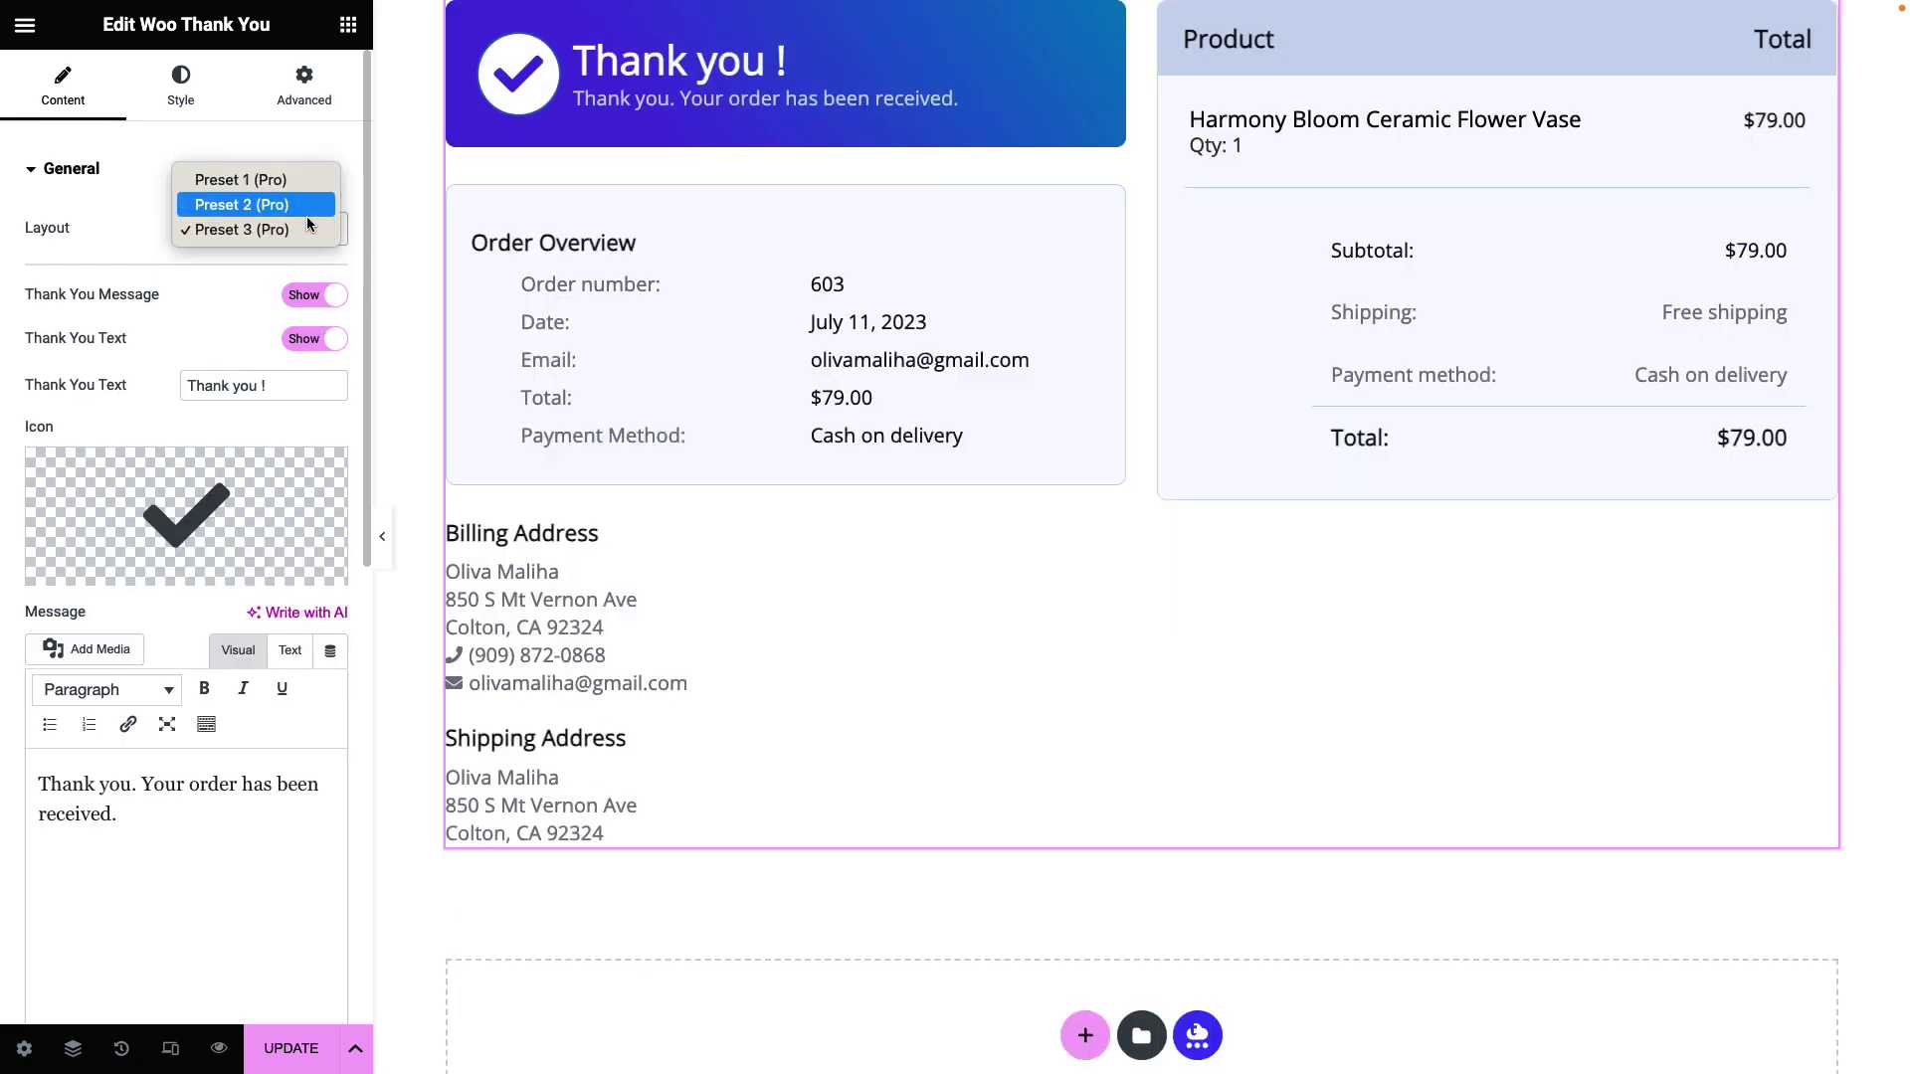
pyautogui.click(307, 206)
pyautogui.click(308, 221)
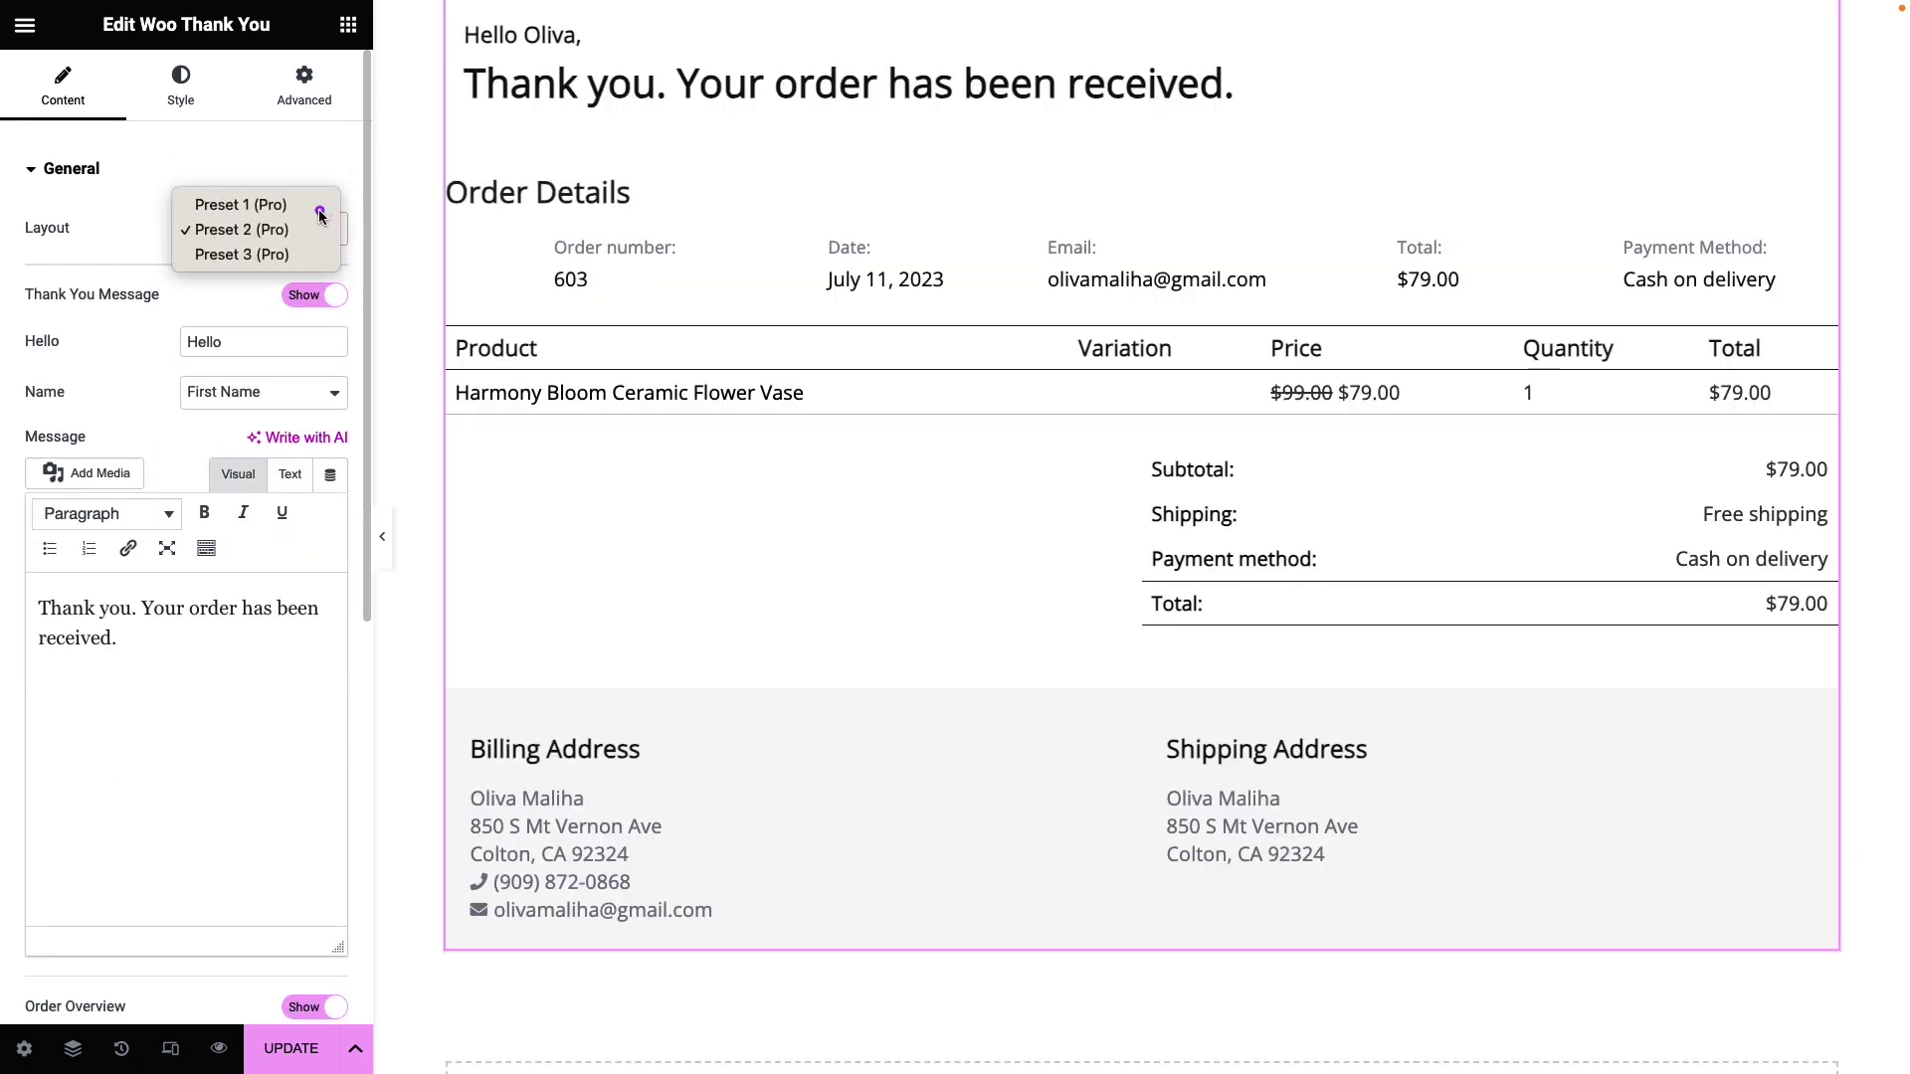
pyautogui.click(319, 204)
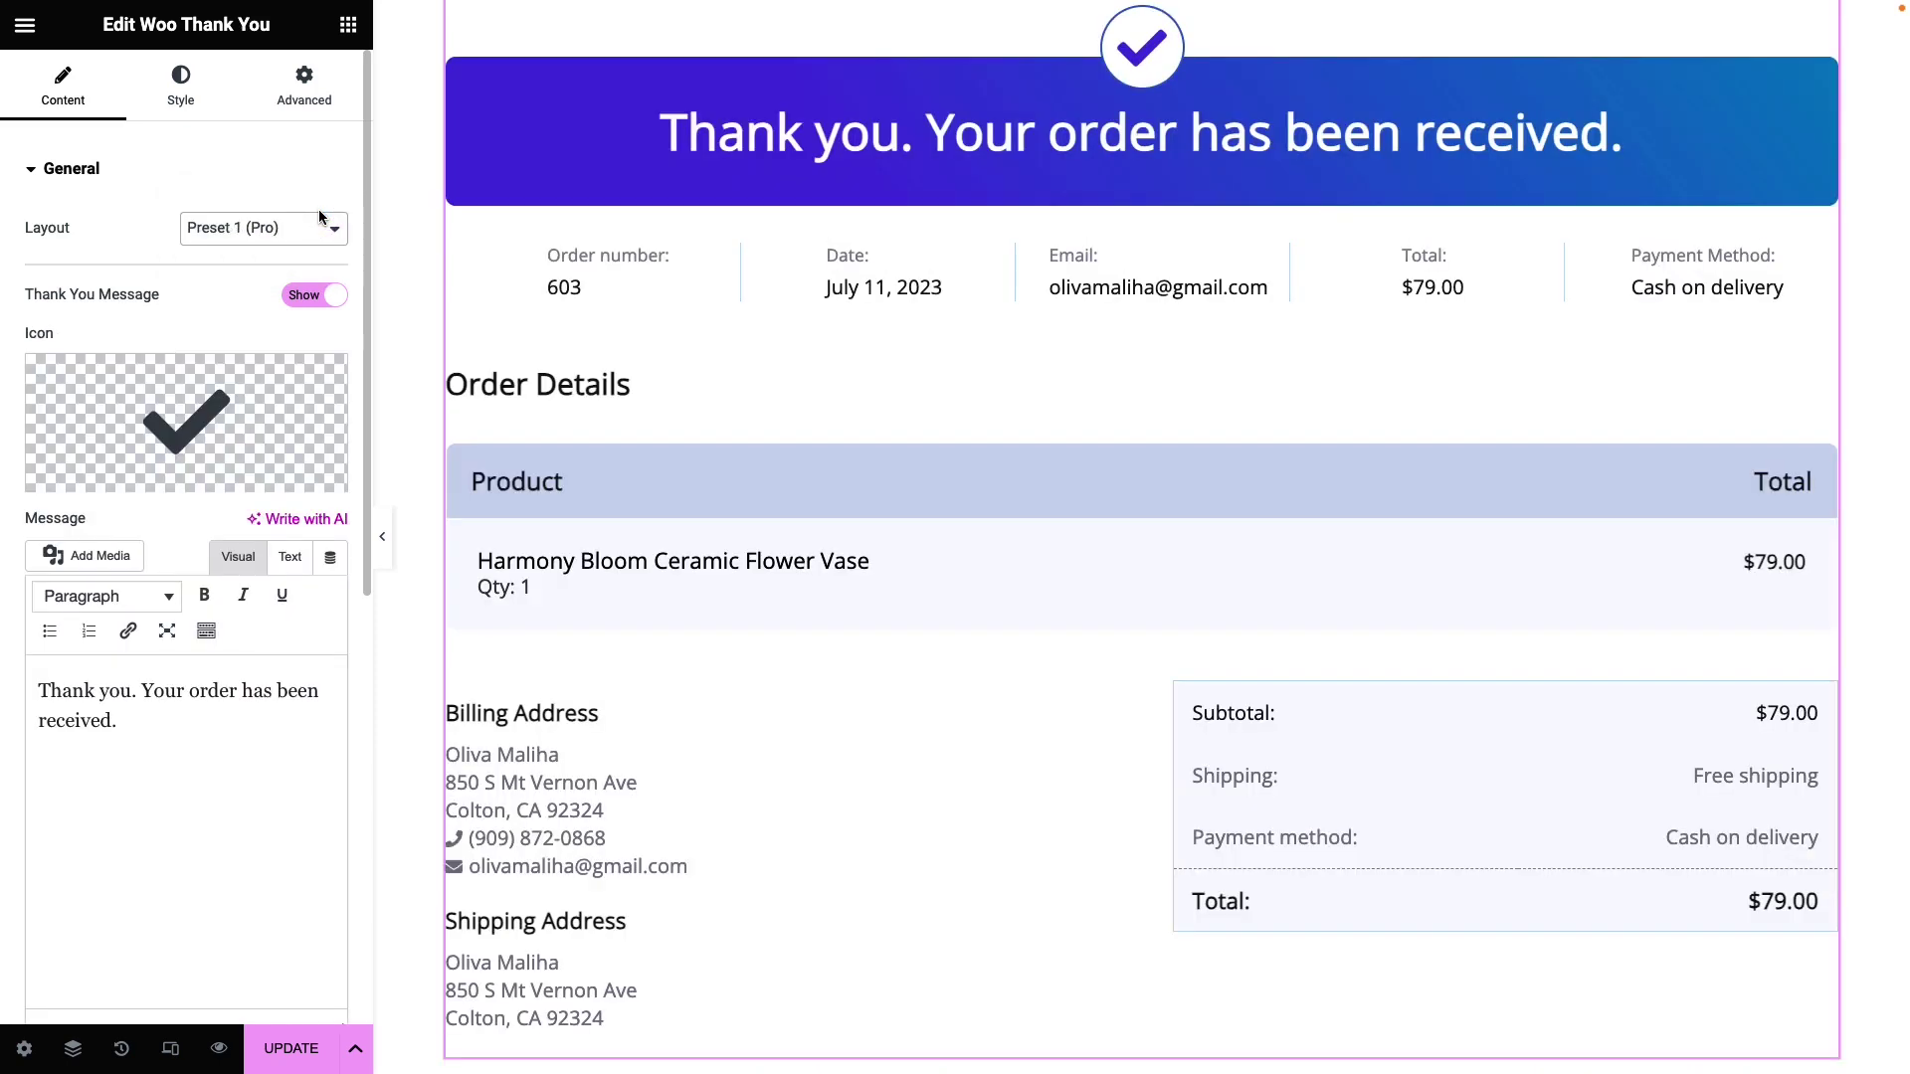
pyautogui.click(334, 297)
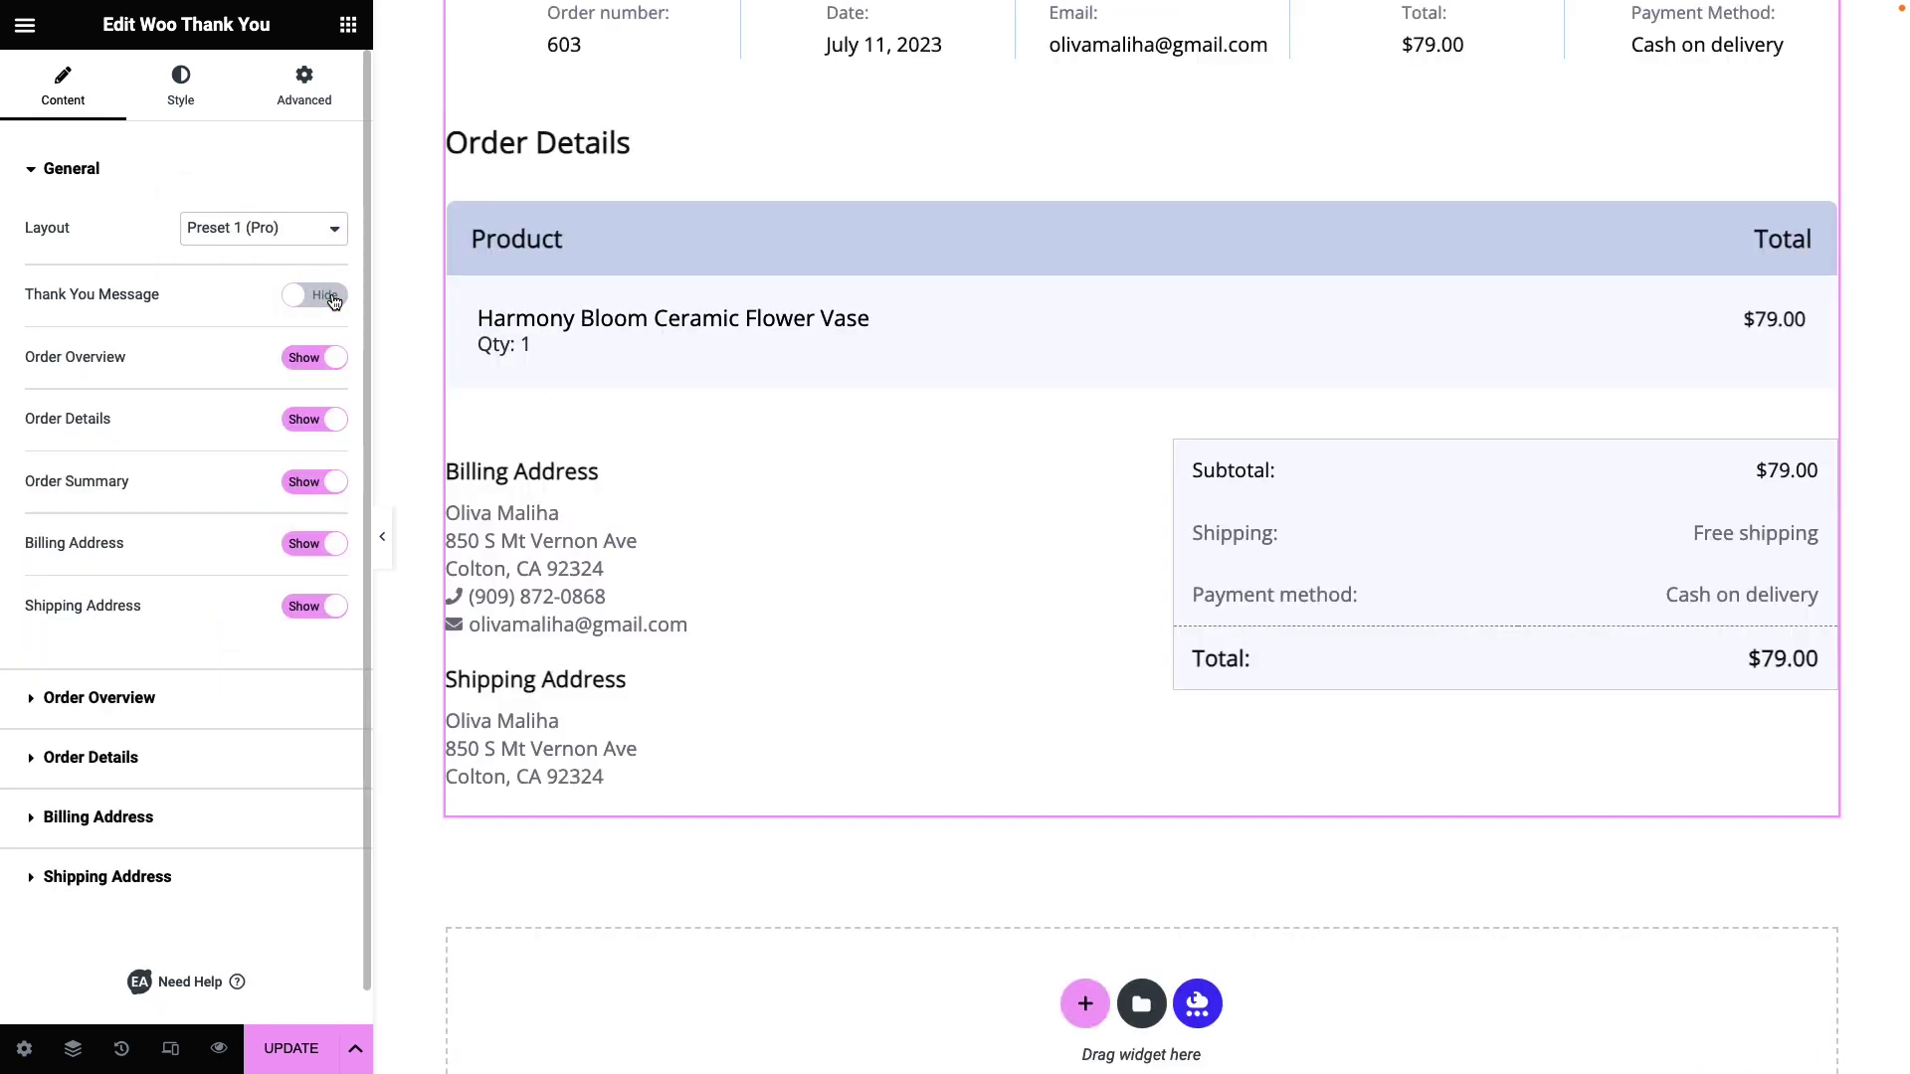
pyautogui.click(335, 299)
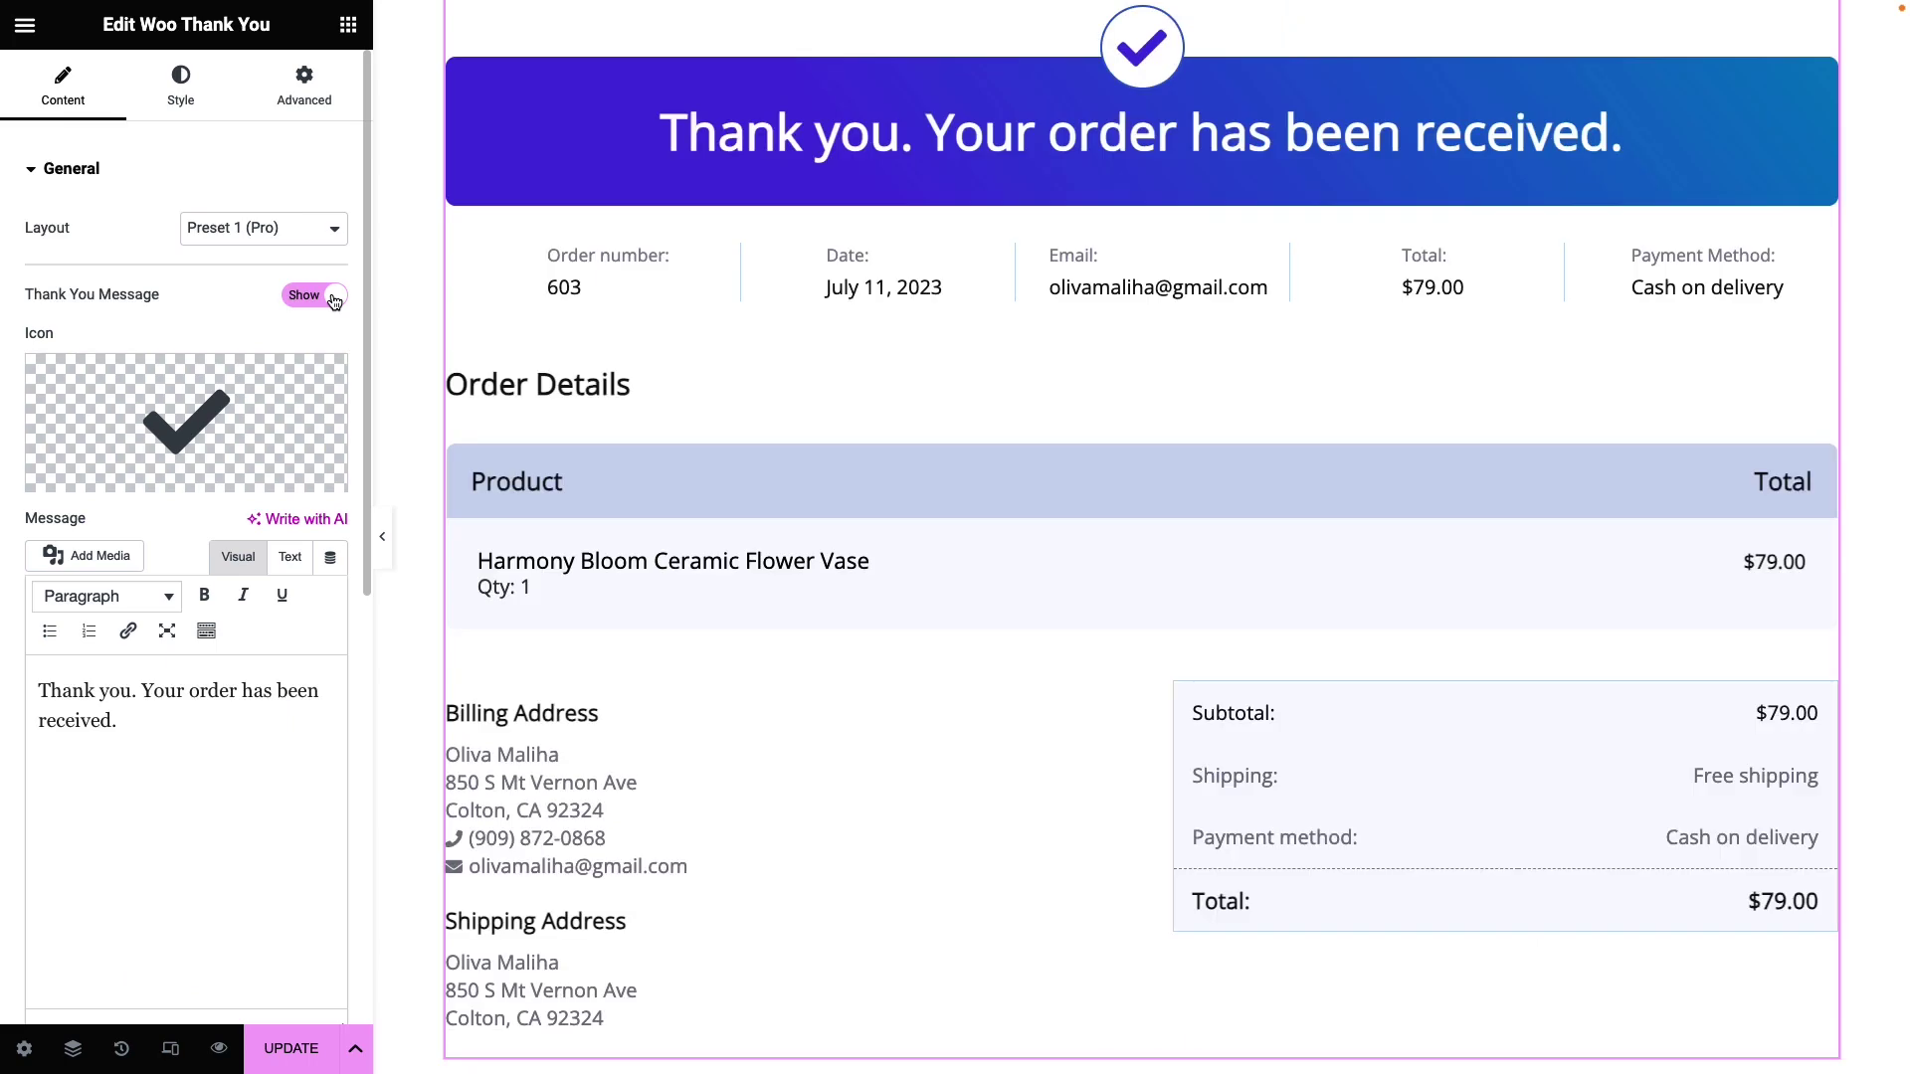
# Insert the circled Check icon from the Icon Library as the thank-you banner icon.
pyautogui.click(263, 415)
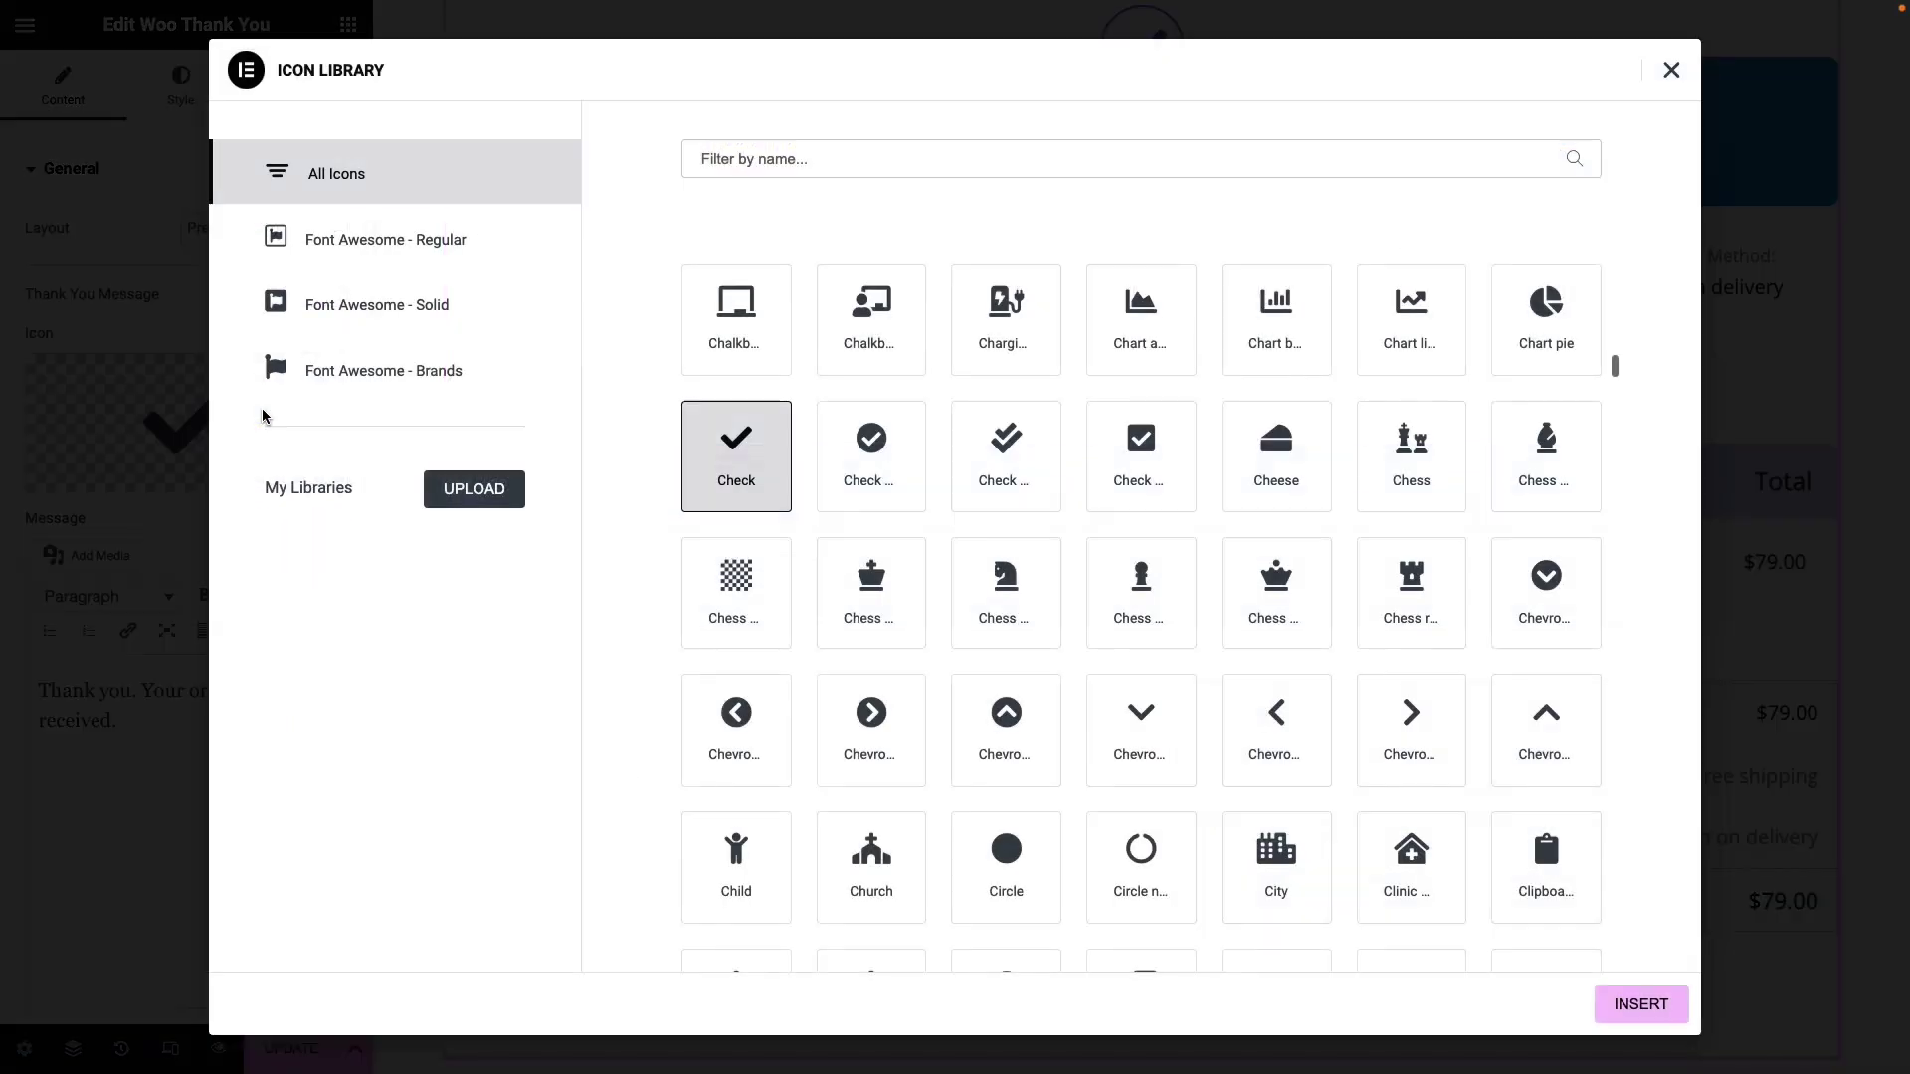
pyautogui.click(886, 460)
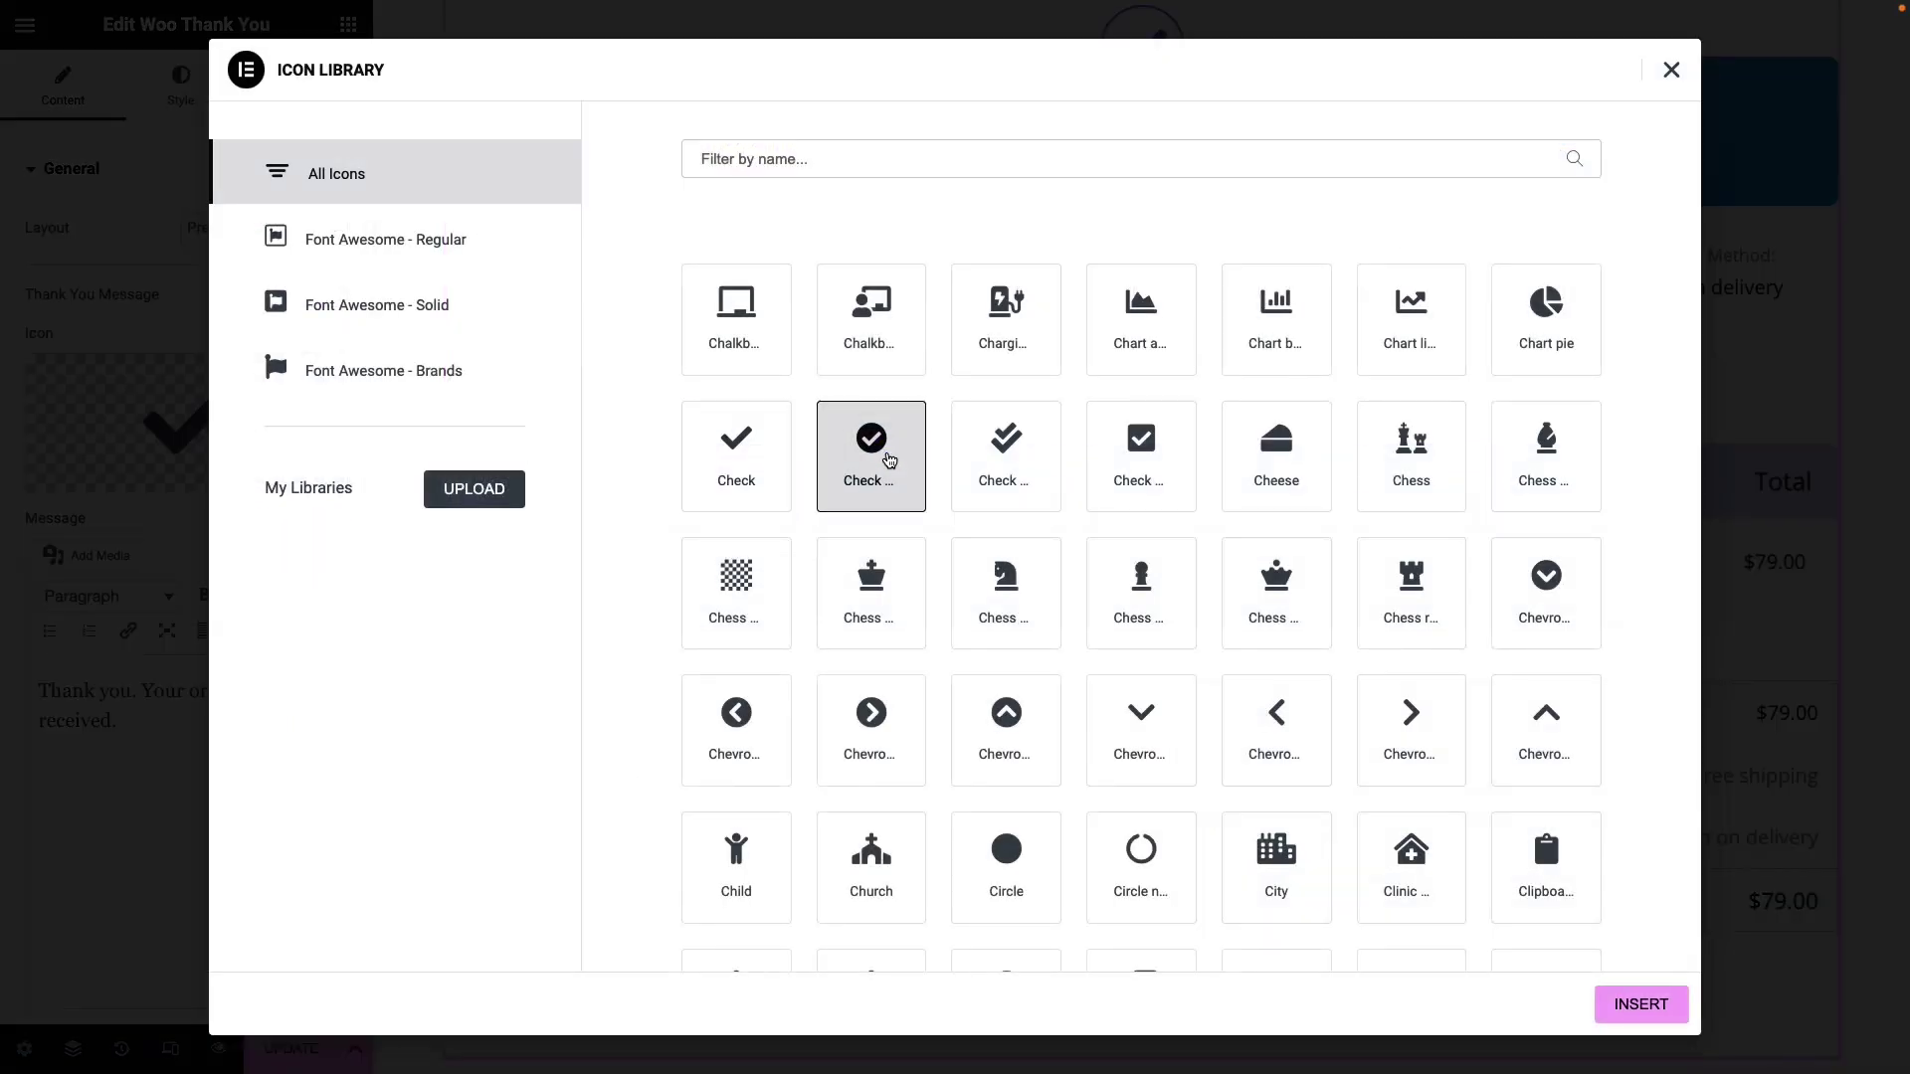
pyautogui.click(1639, 1003)
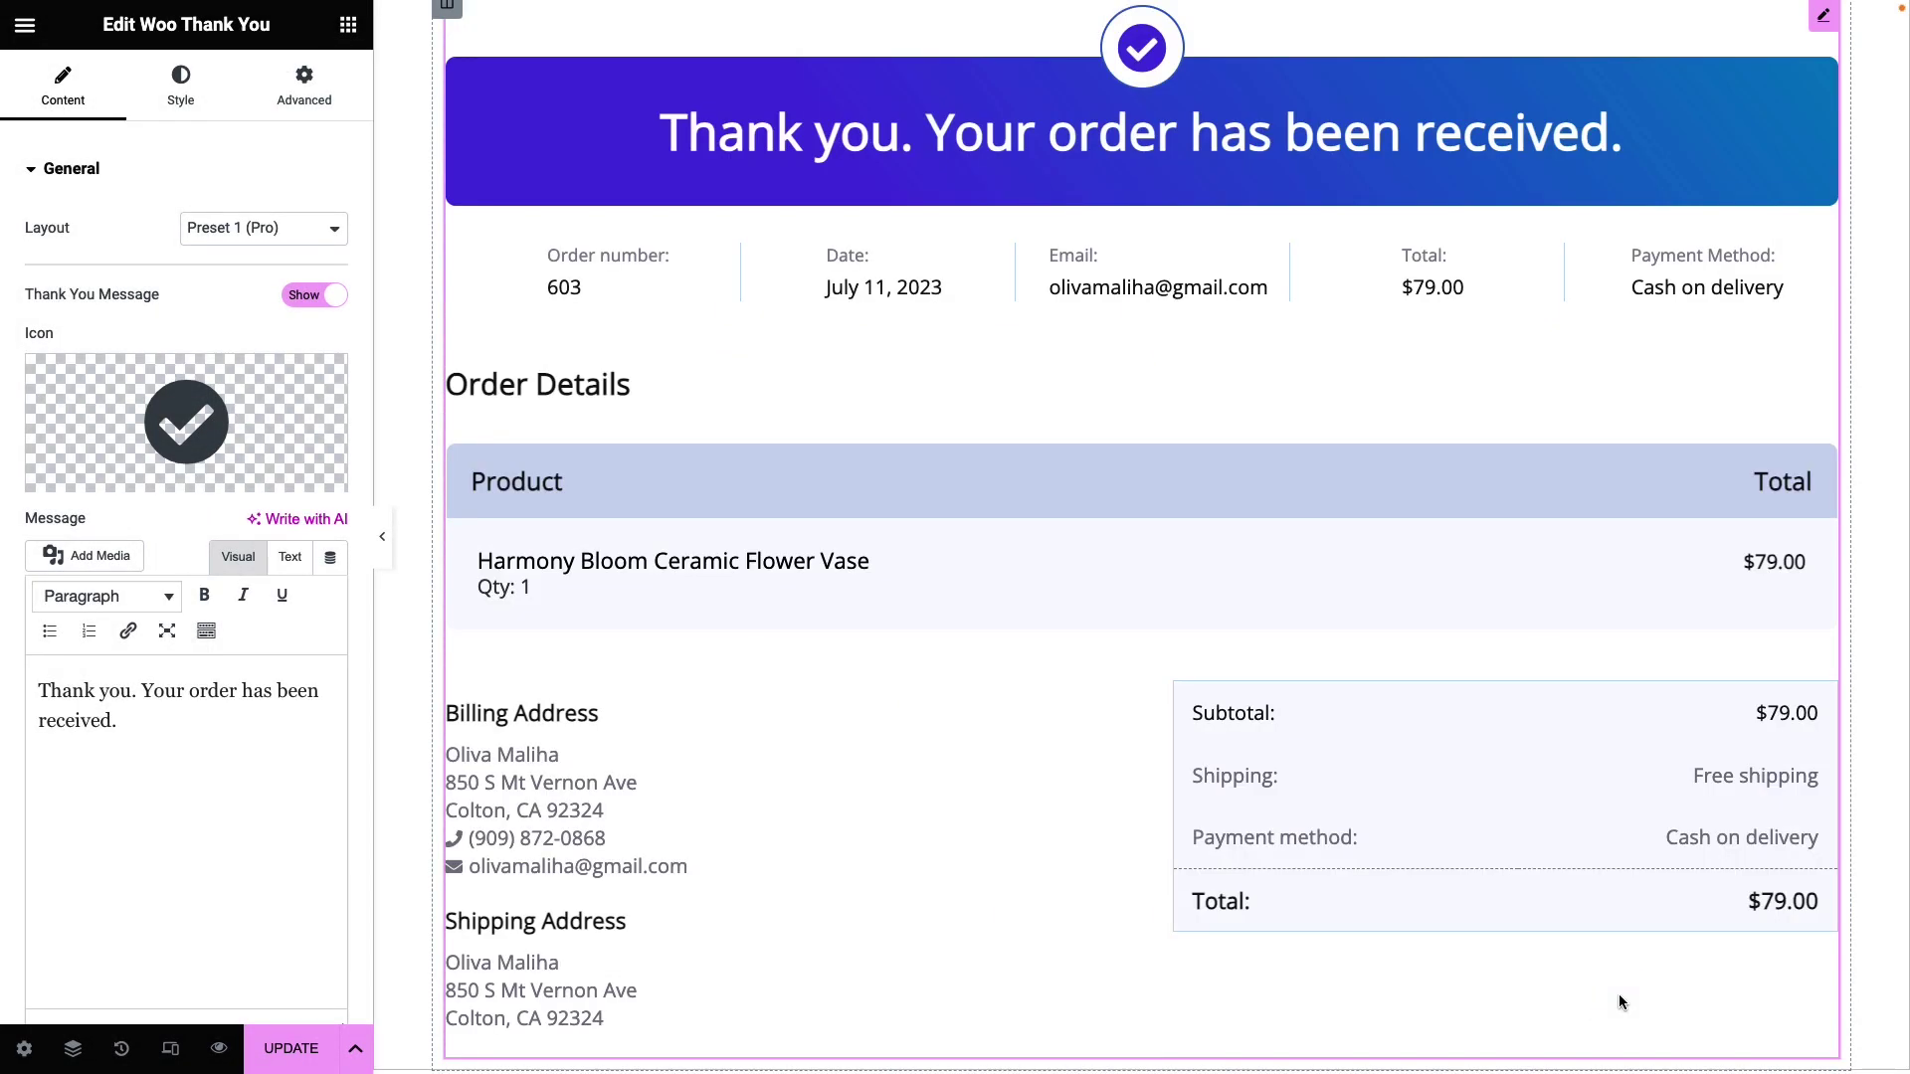
pyautogui.moveTo(175, 742); pyautogui.dragTo(108, 720)
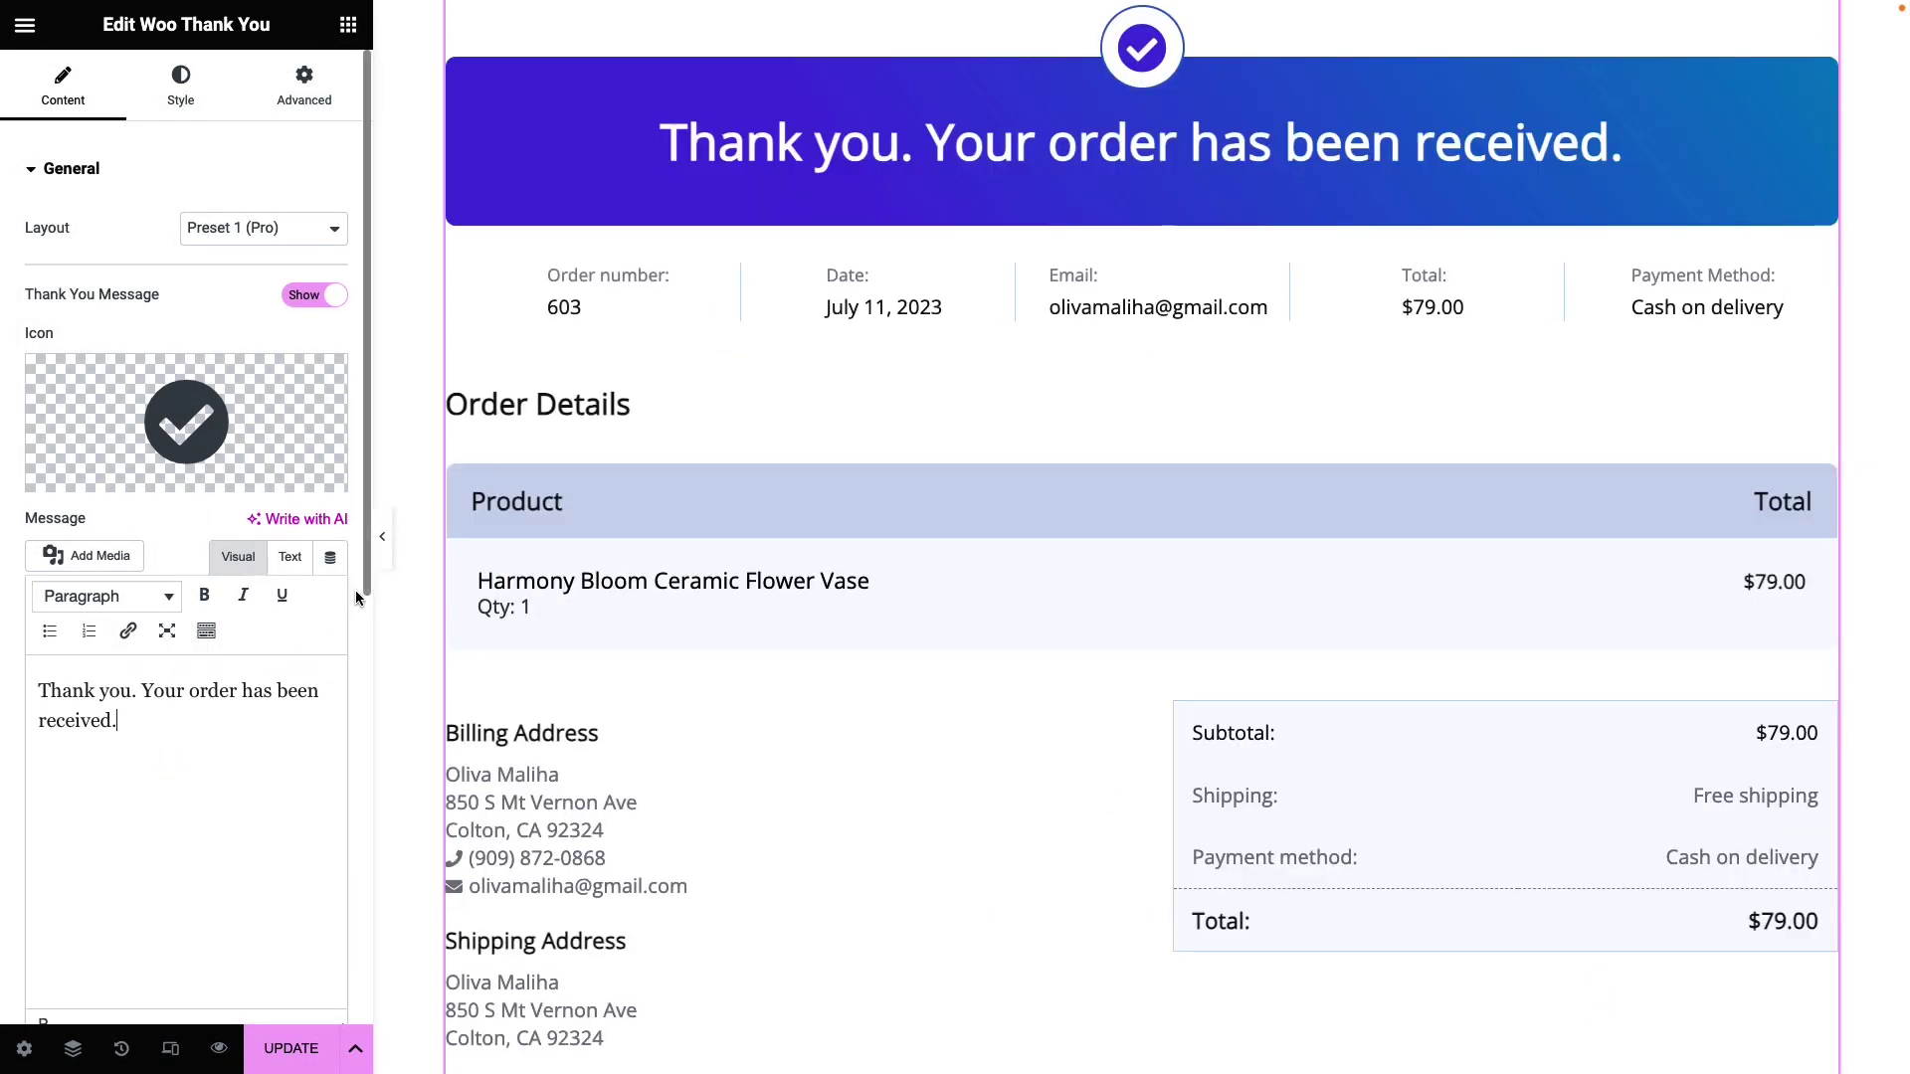
pyautogui.scroll(-8, 355, 589)
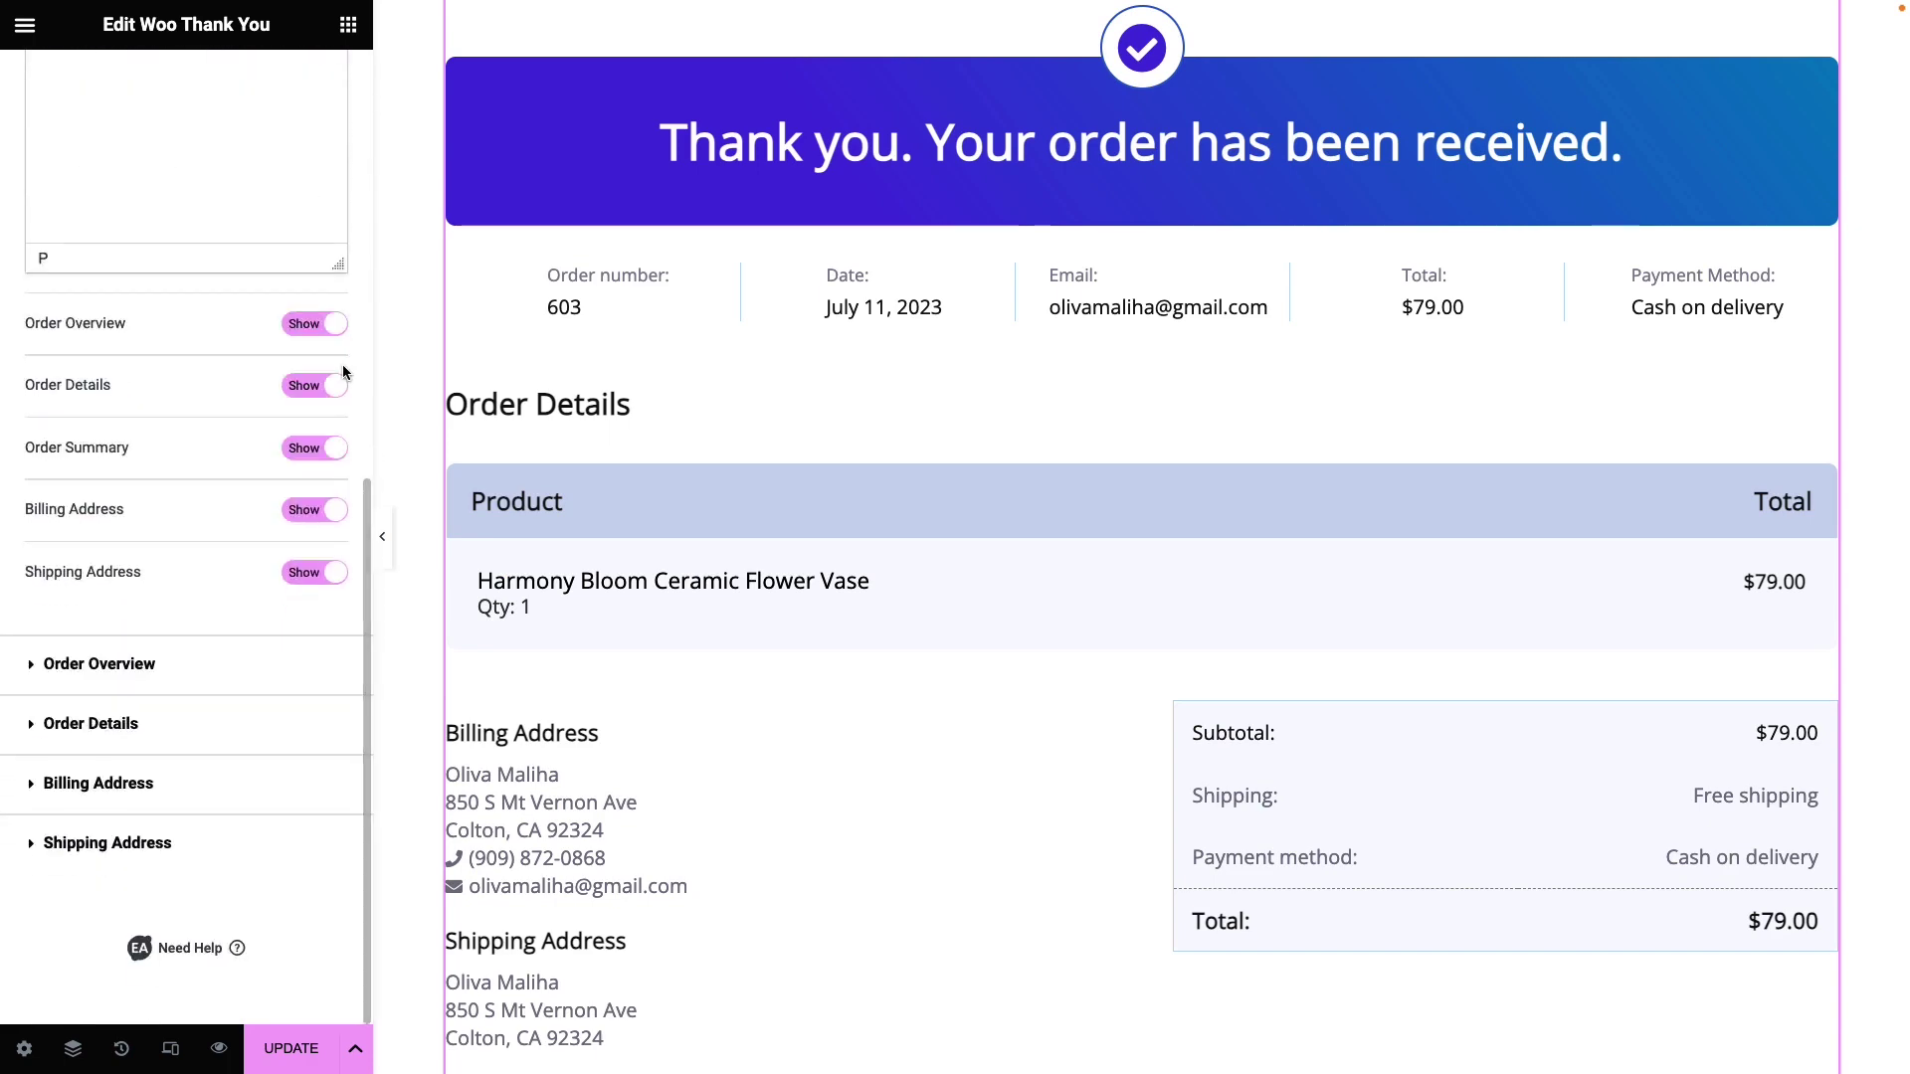
# Toggle the Order Overview row and the Order Number off and back on.
pyautogui.click(334, 326)
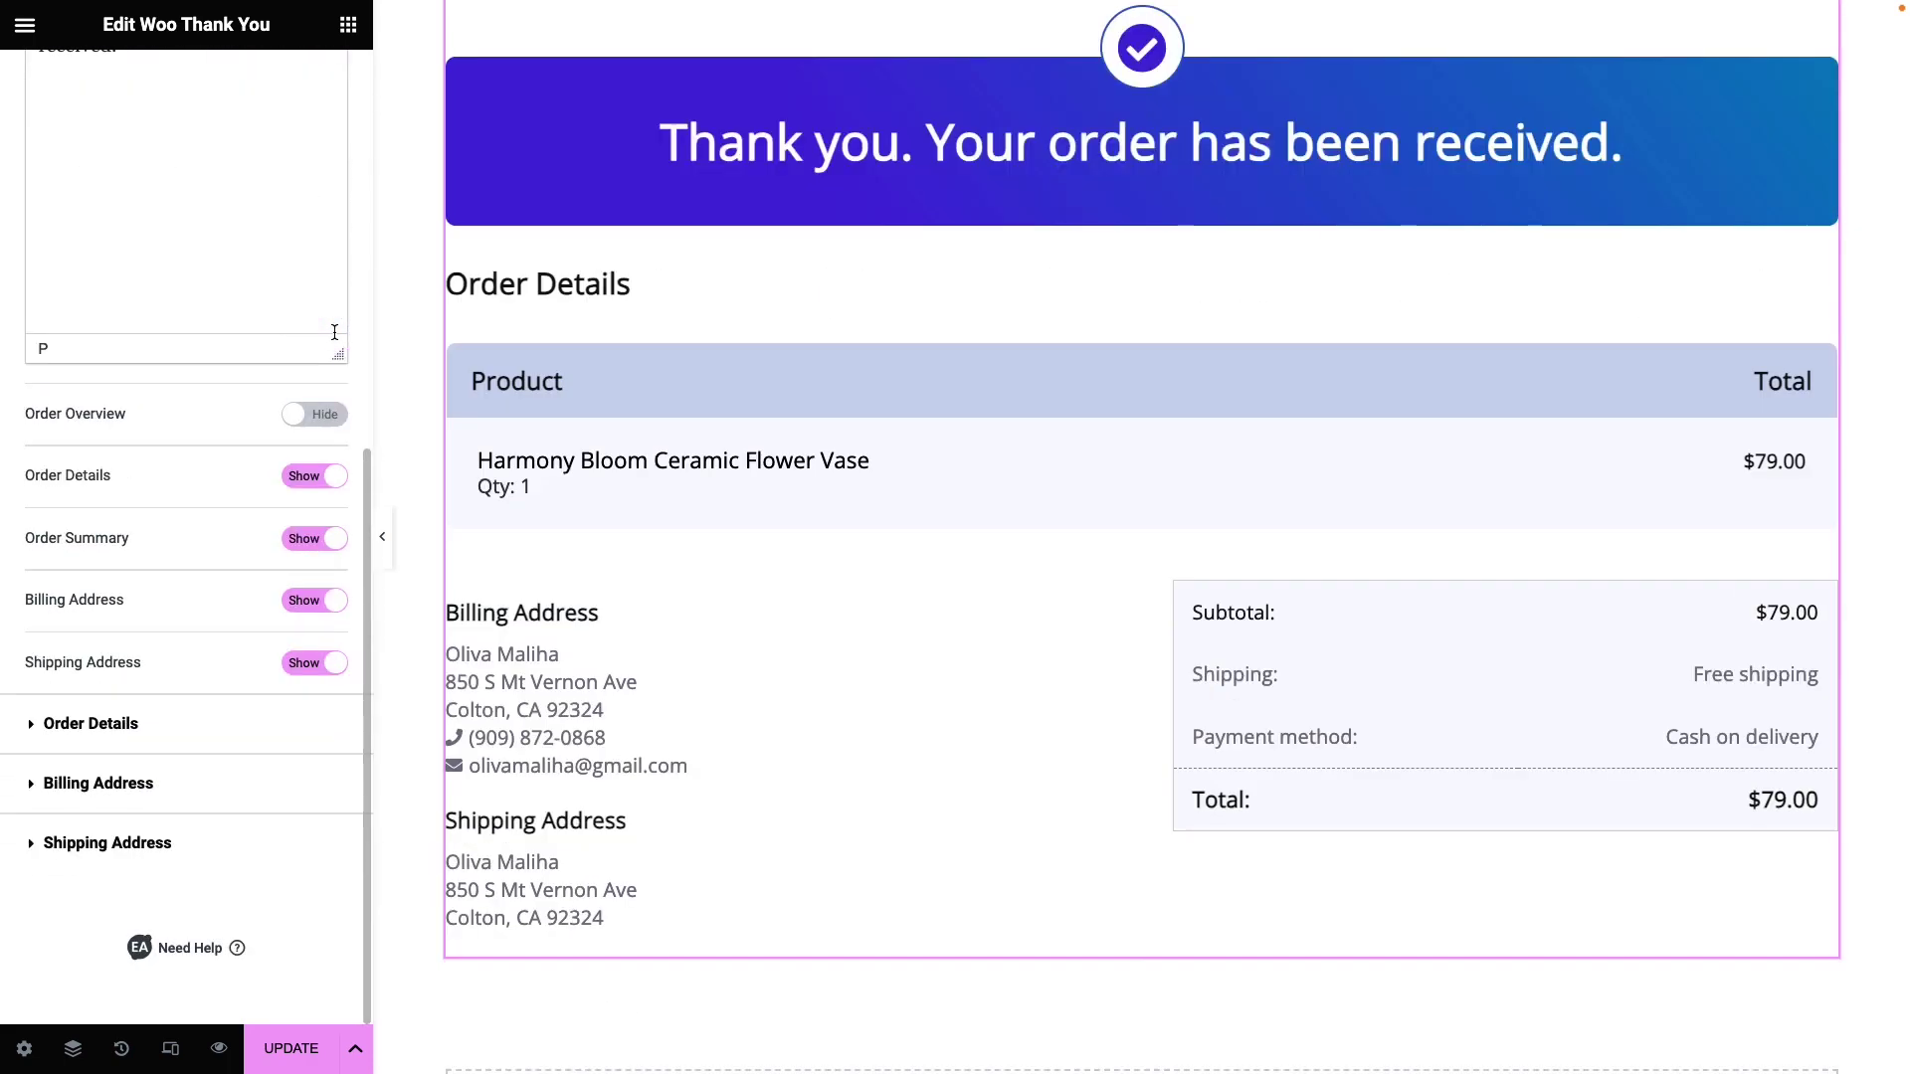
pyautogui.click(332, 414)
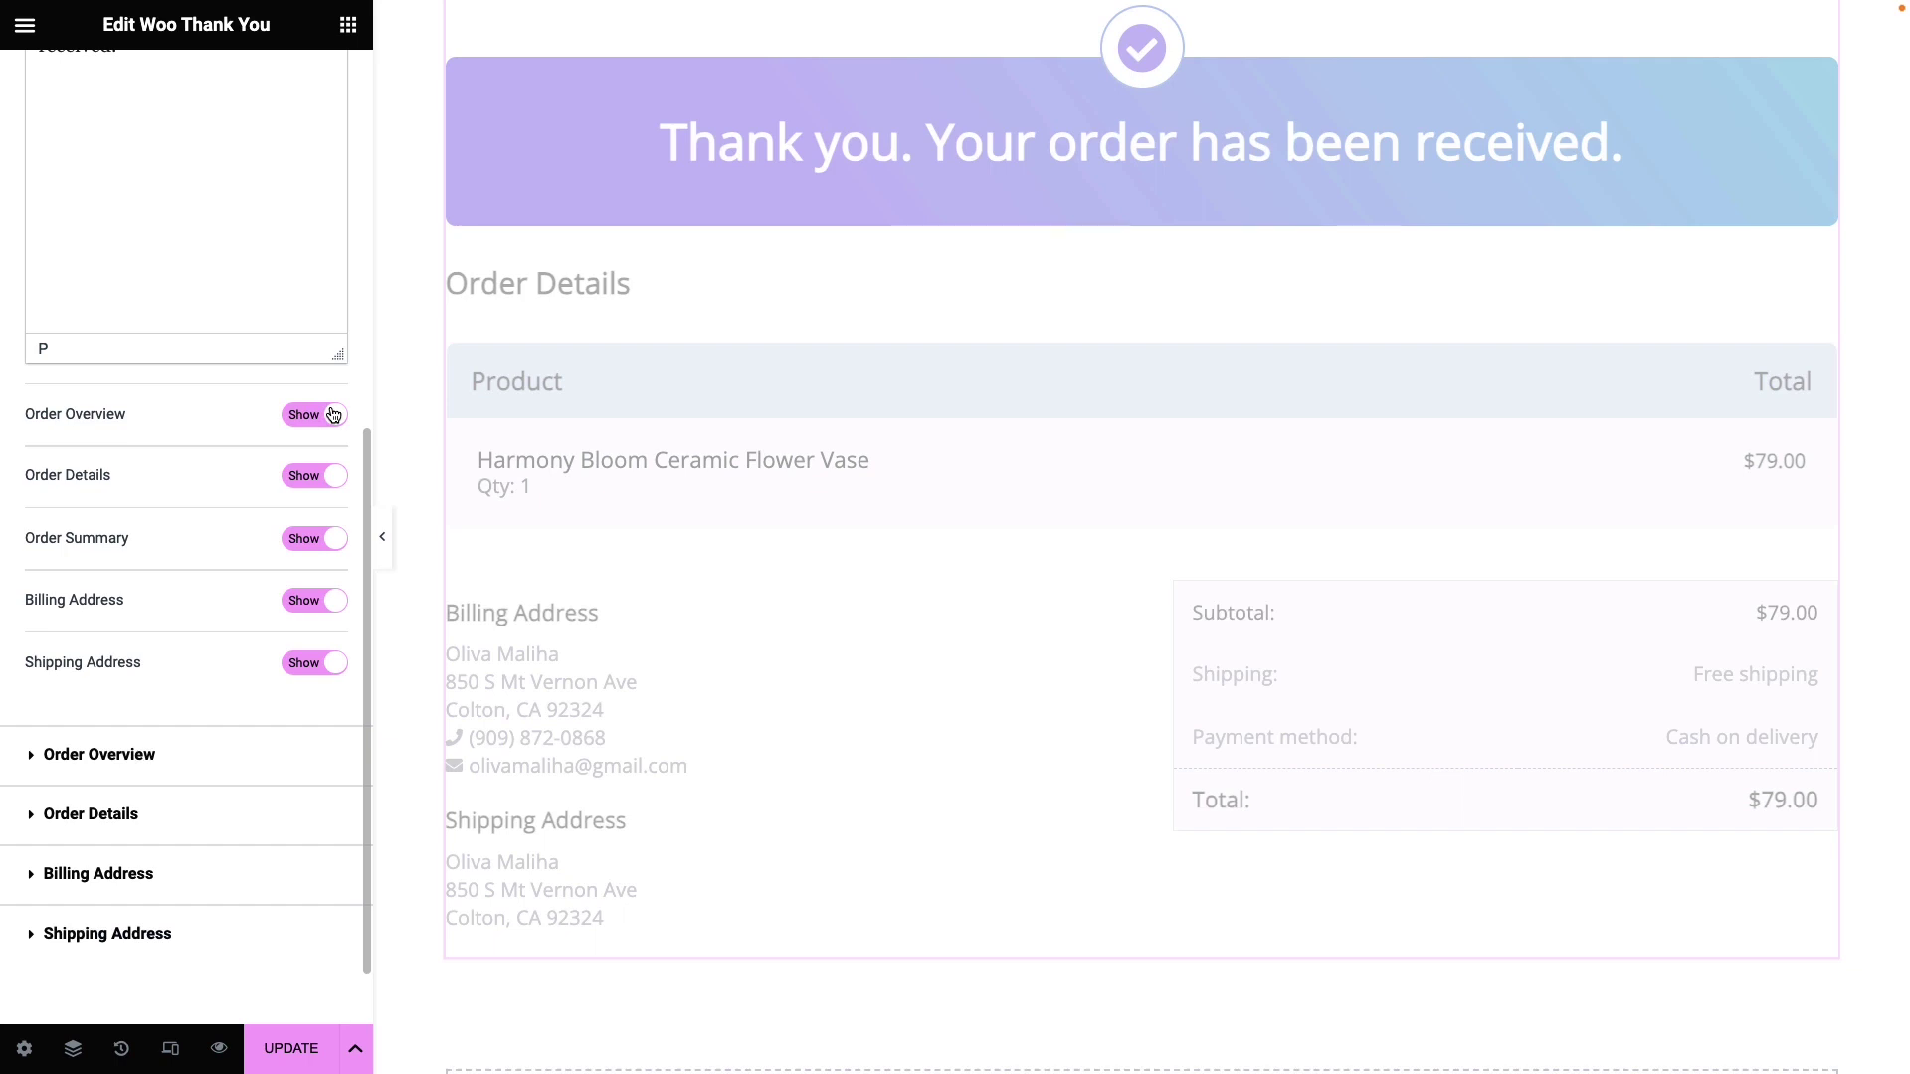
pyautogui.click(196, 751)
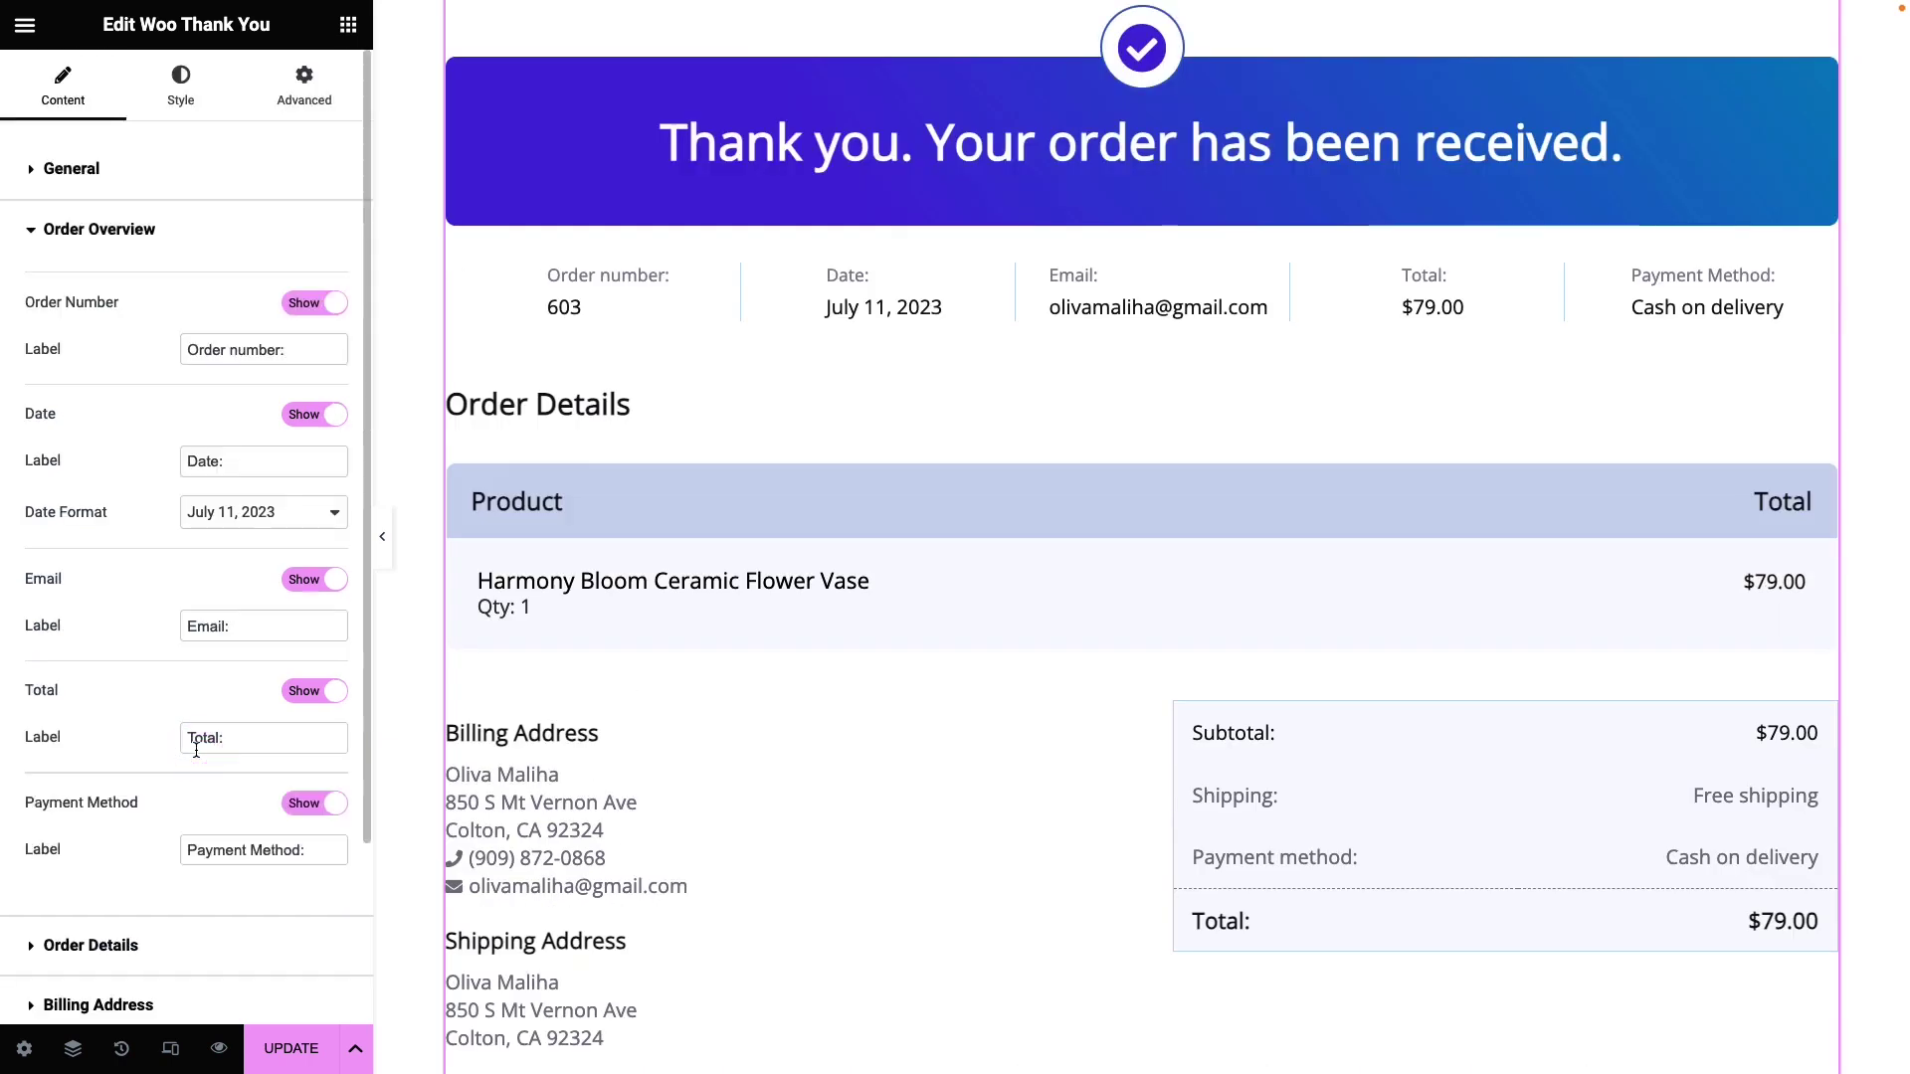
pyautogui.click(336, 303)
pyautogui.click(338, 312)
pyautogui.moveTo(310, 352); pyautogui.dragTo(151, 355)
pyautogui.scroll(-3, 149, 355)
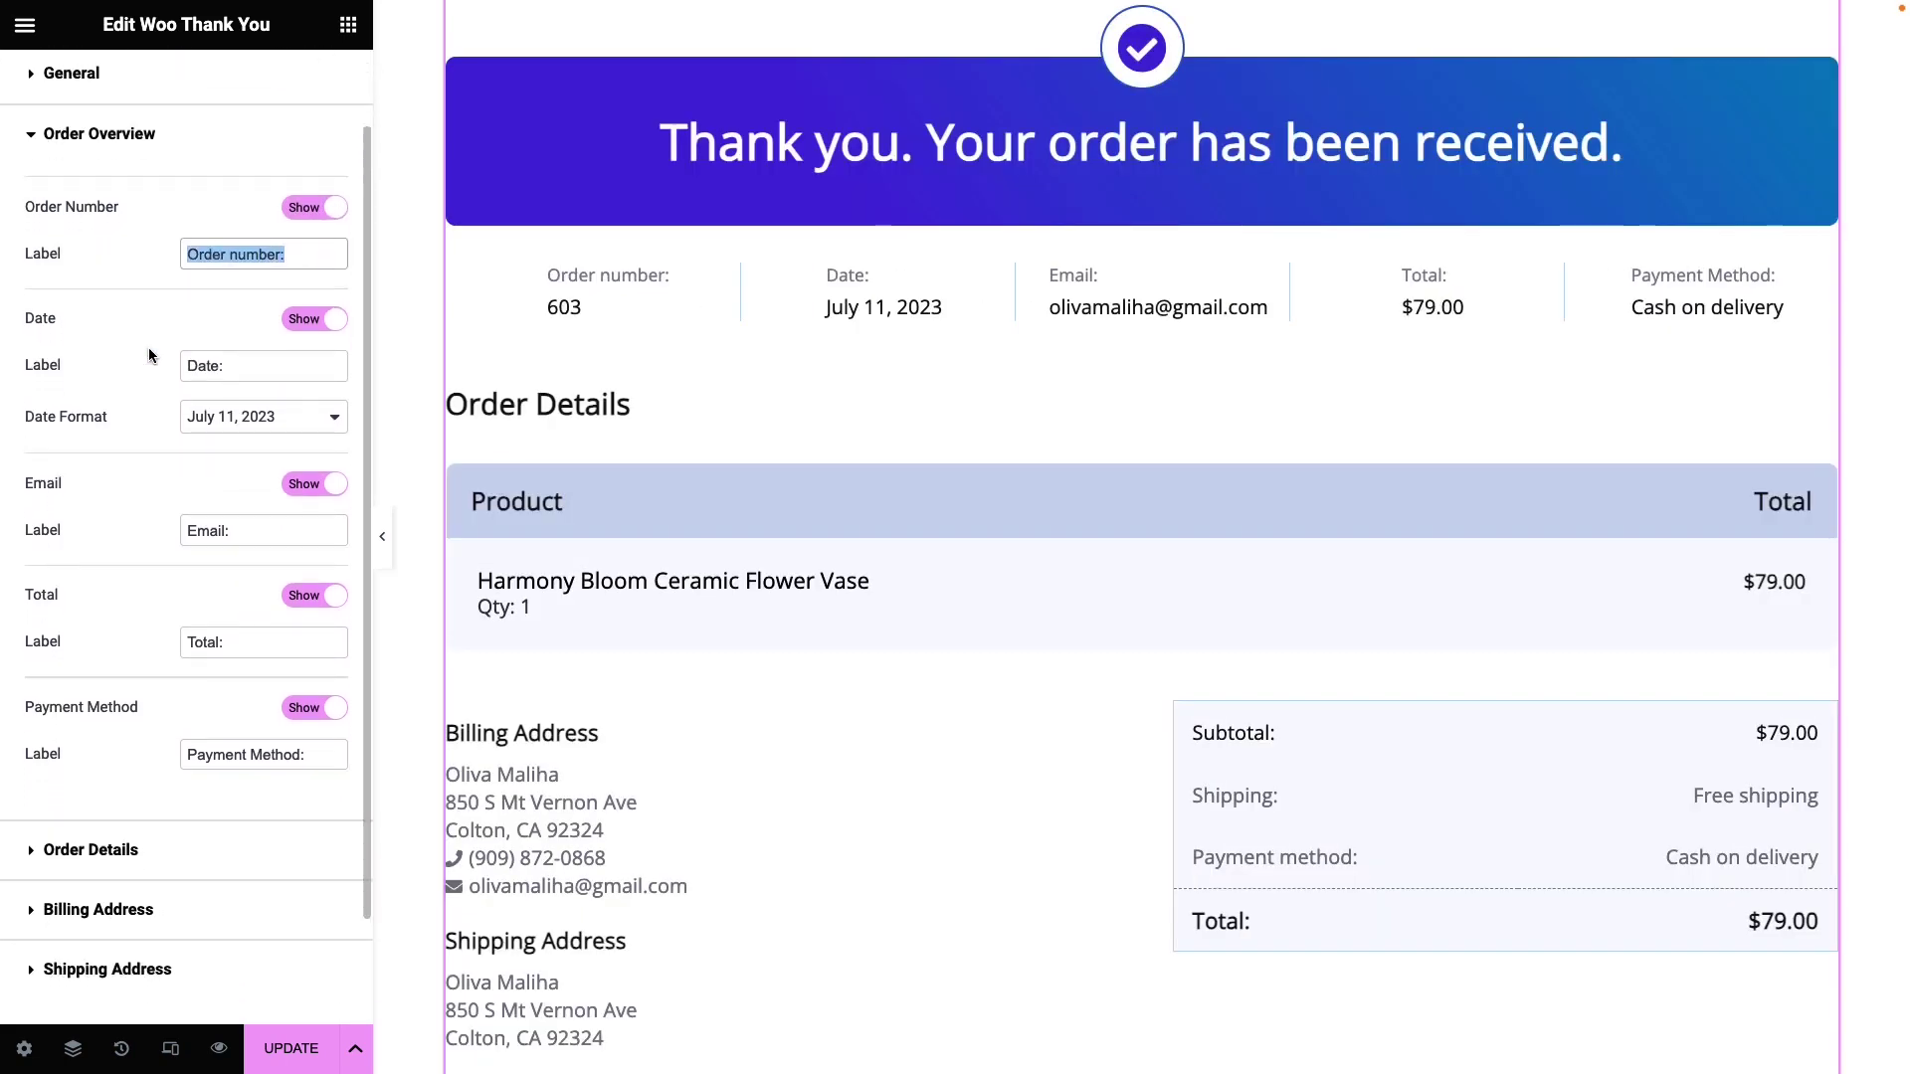
# Expand the Order Details and Billing Address content settings.
pyautogui.click(147, 725)
pyautogui.scroll(-2, 145, 719)
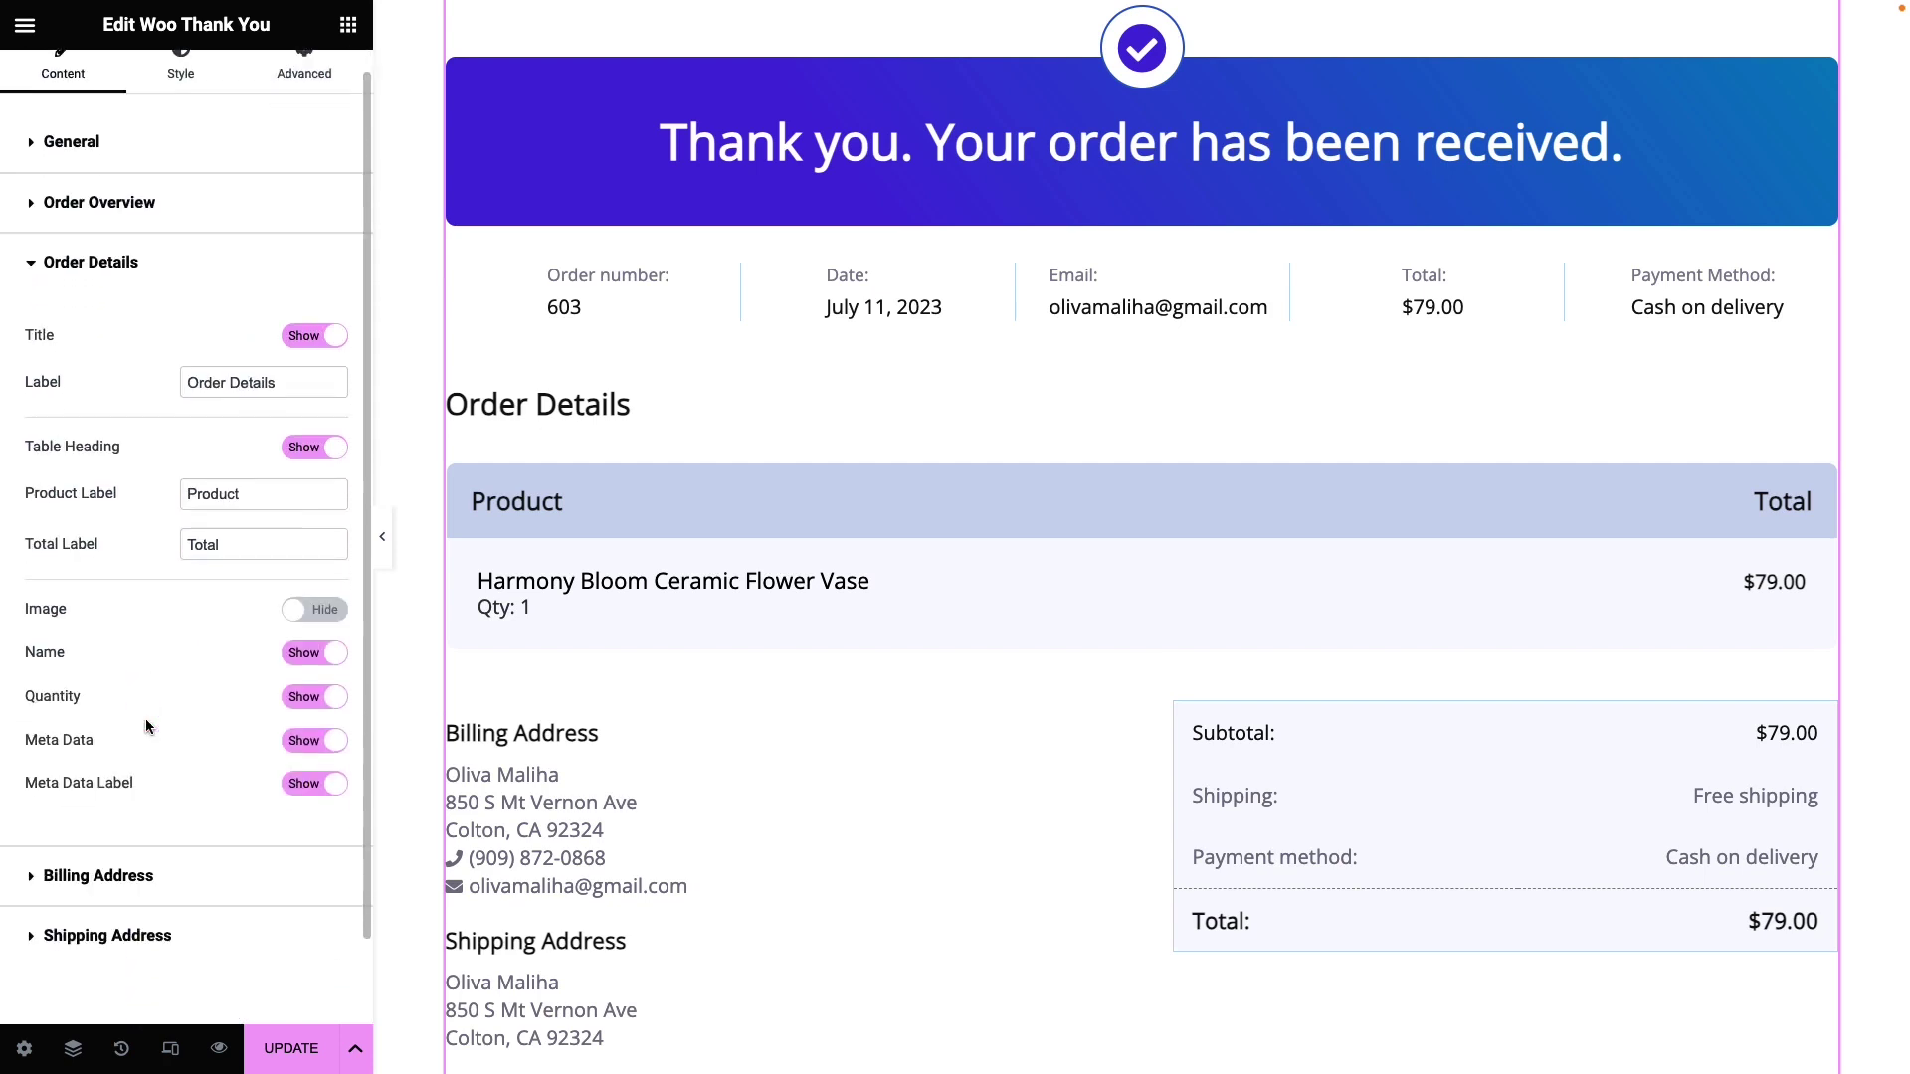
pyautogui.click(243, 780)
pyautogui.scroll(-2, 243, 778)
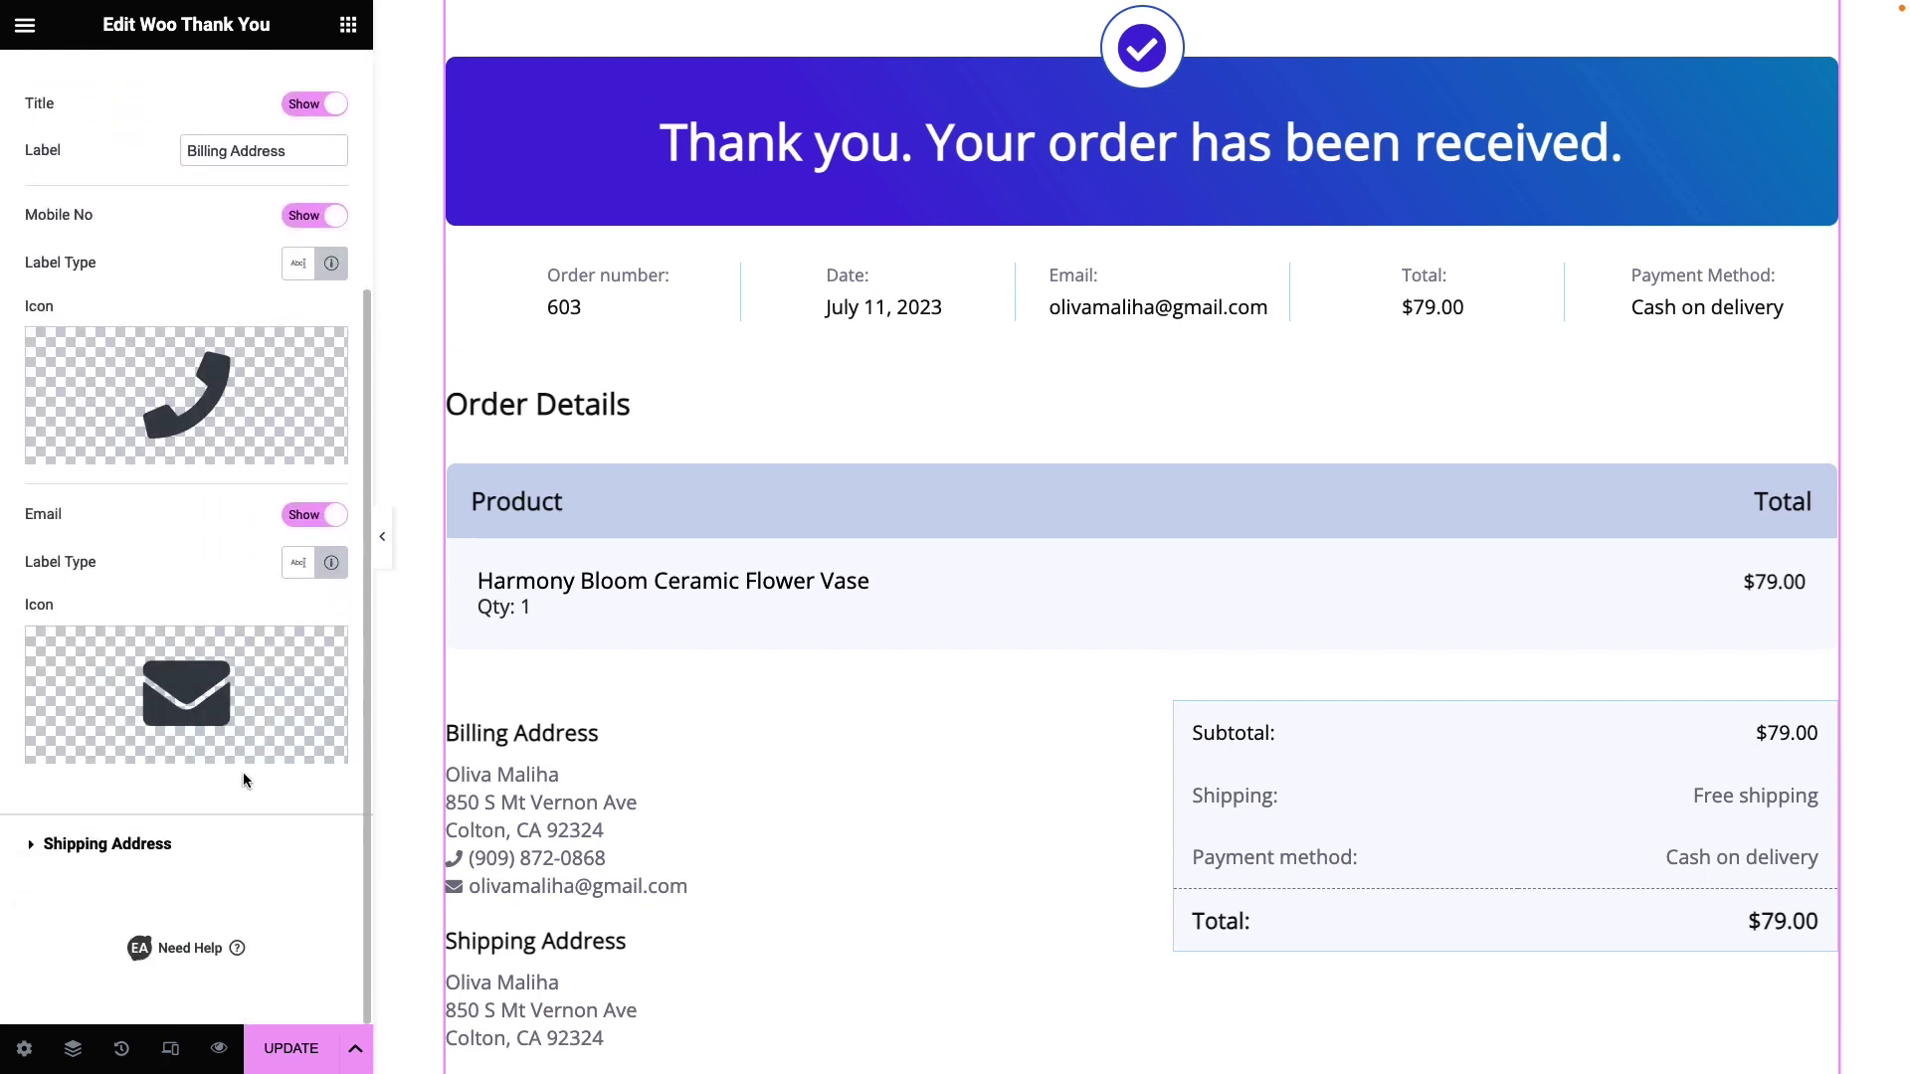
pyautogui.scroll(5, 243, 772)
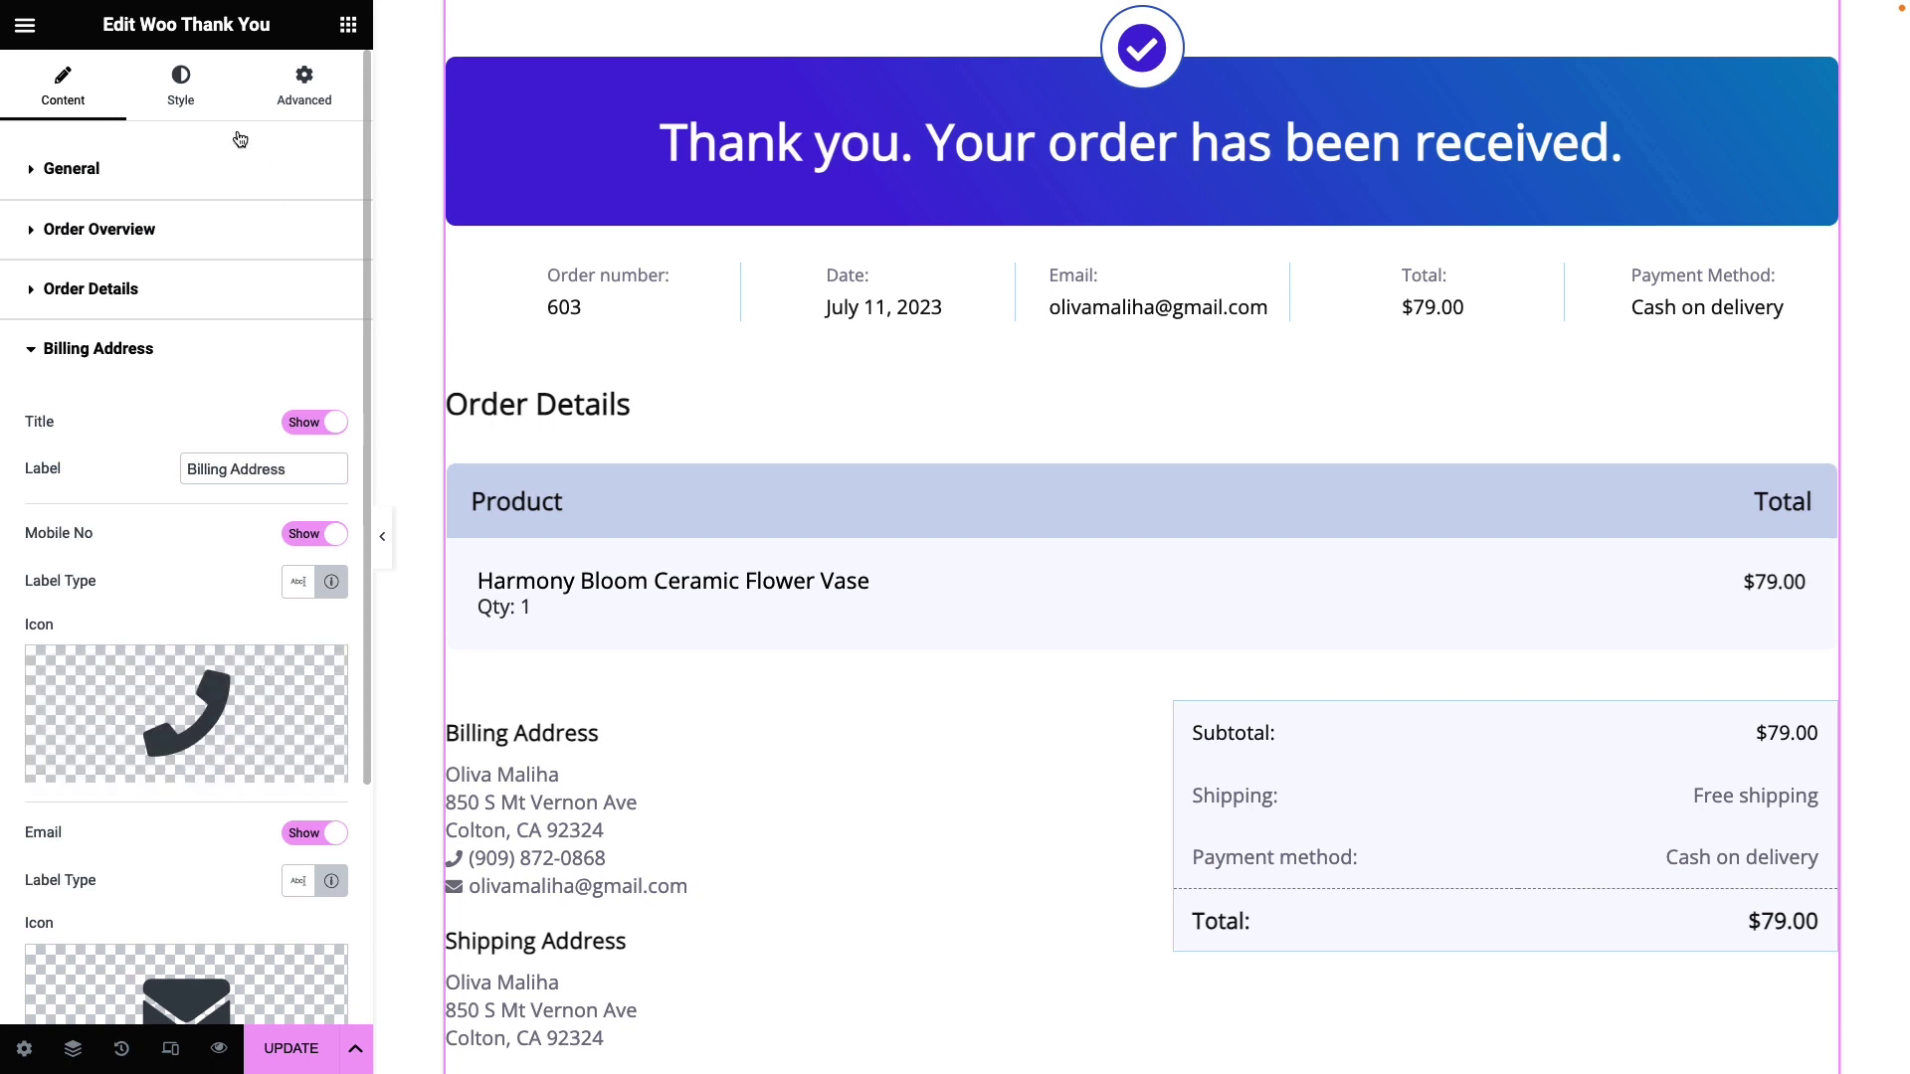
pyautogui.click(213, 107)
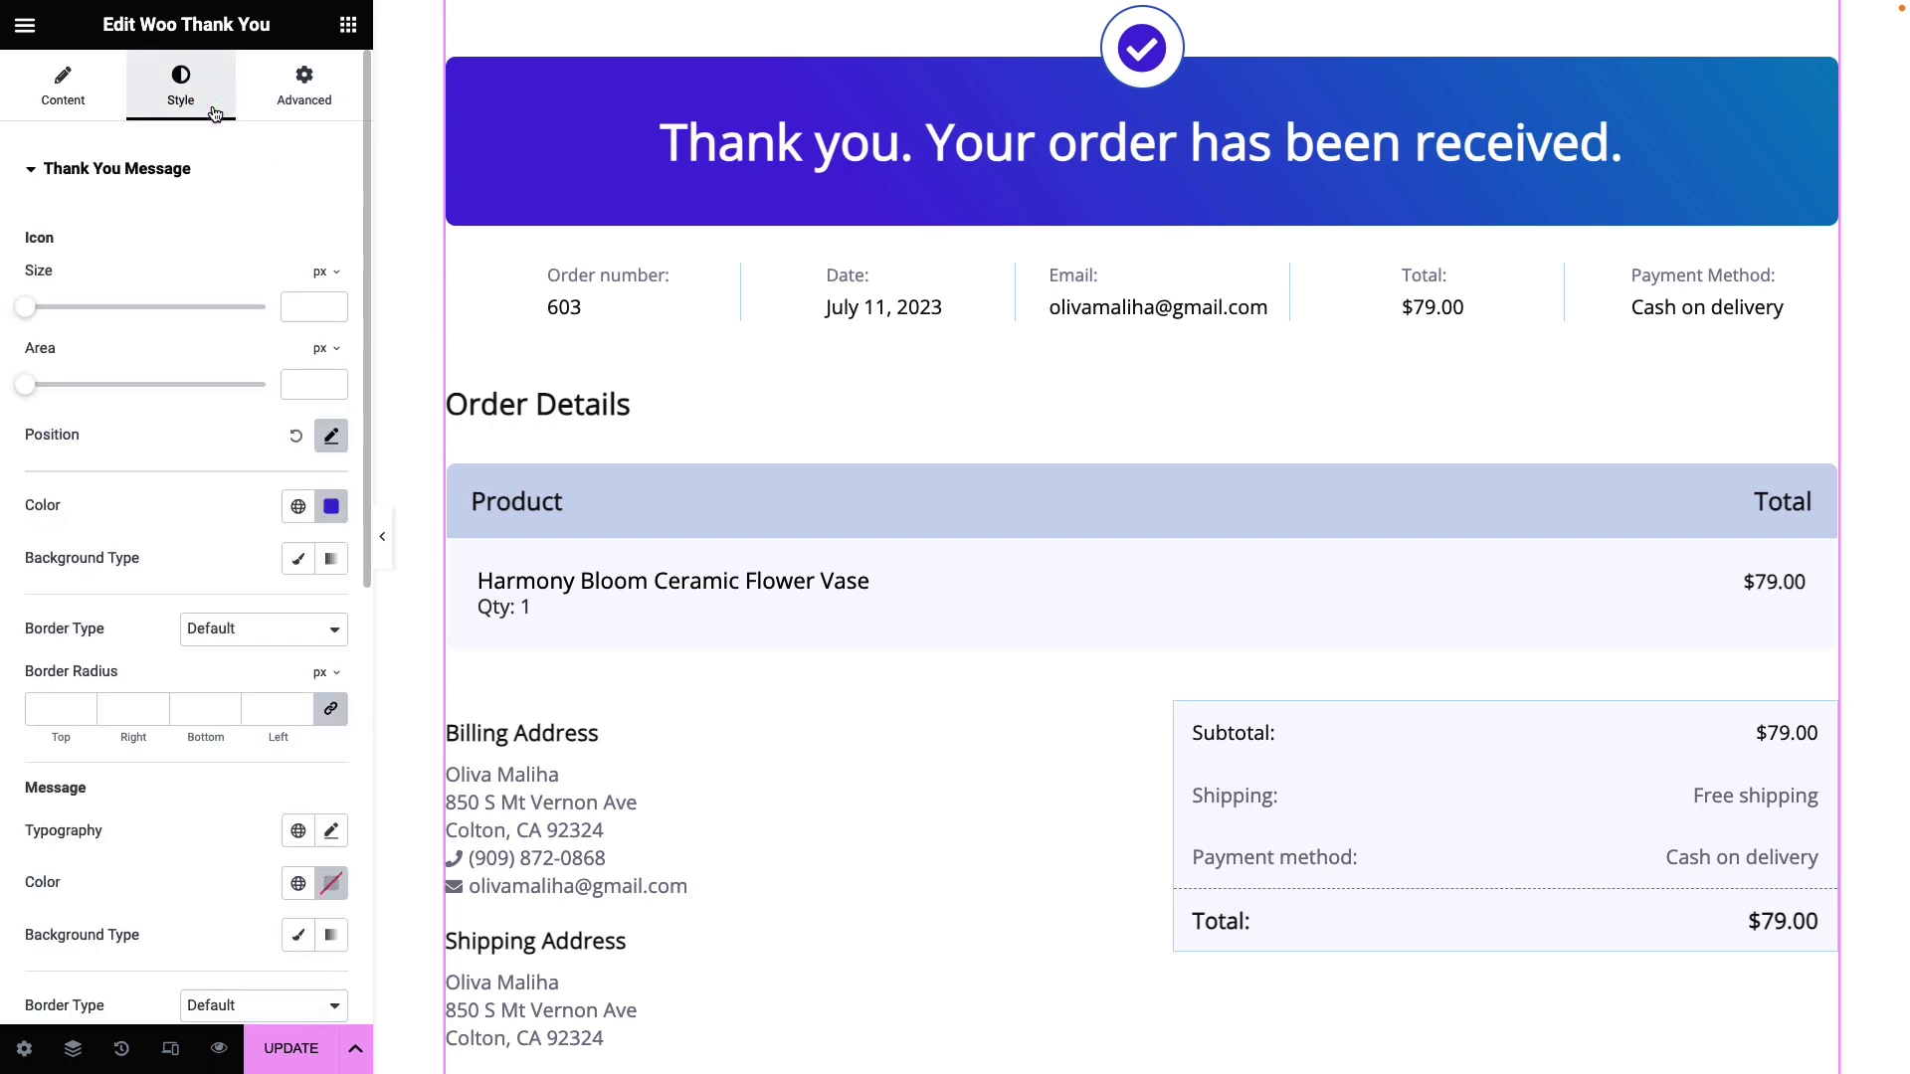
# Set the thank-you icon size to 31 and change its colour to blue #4549EA.
pyautogui.click(298, 307)
pyautogui.write('31')
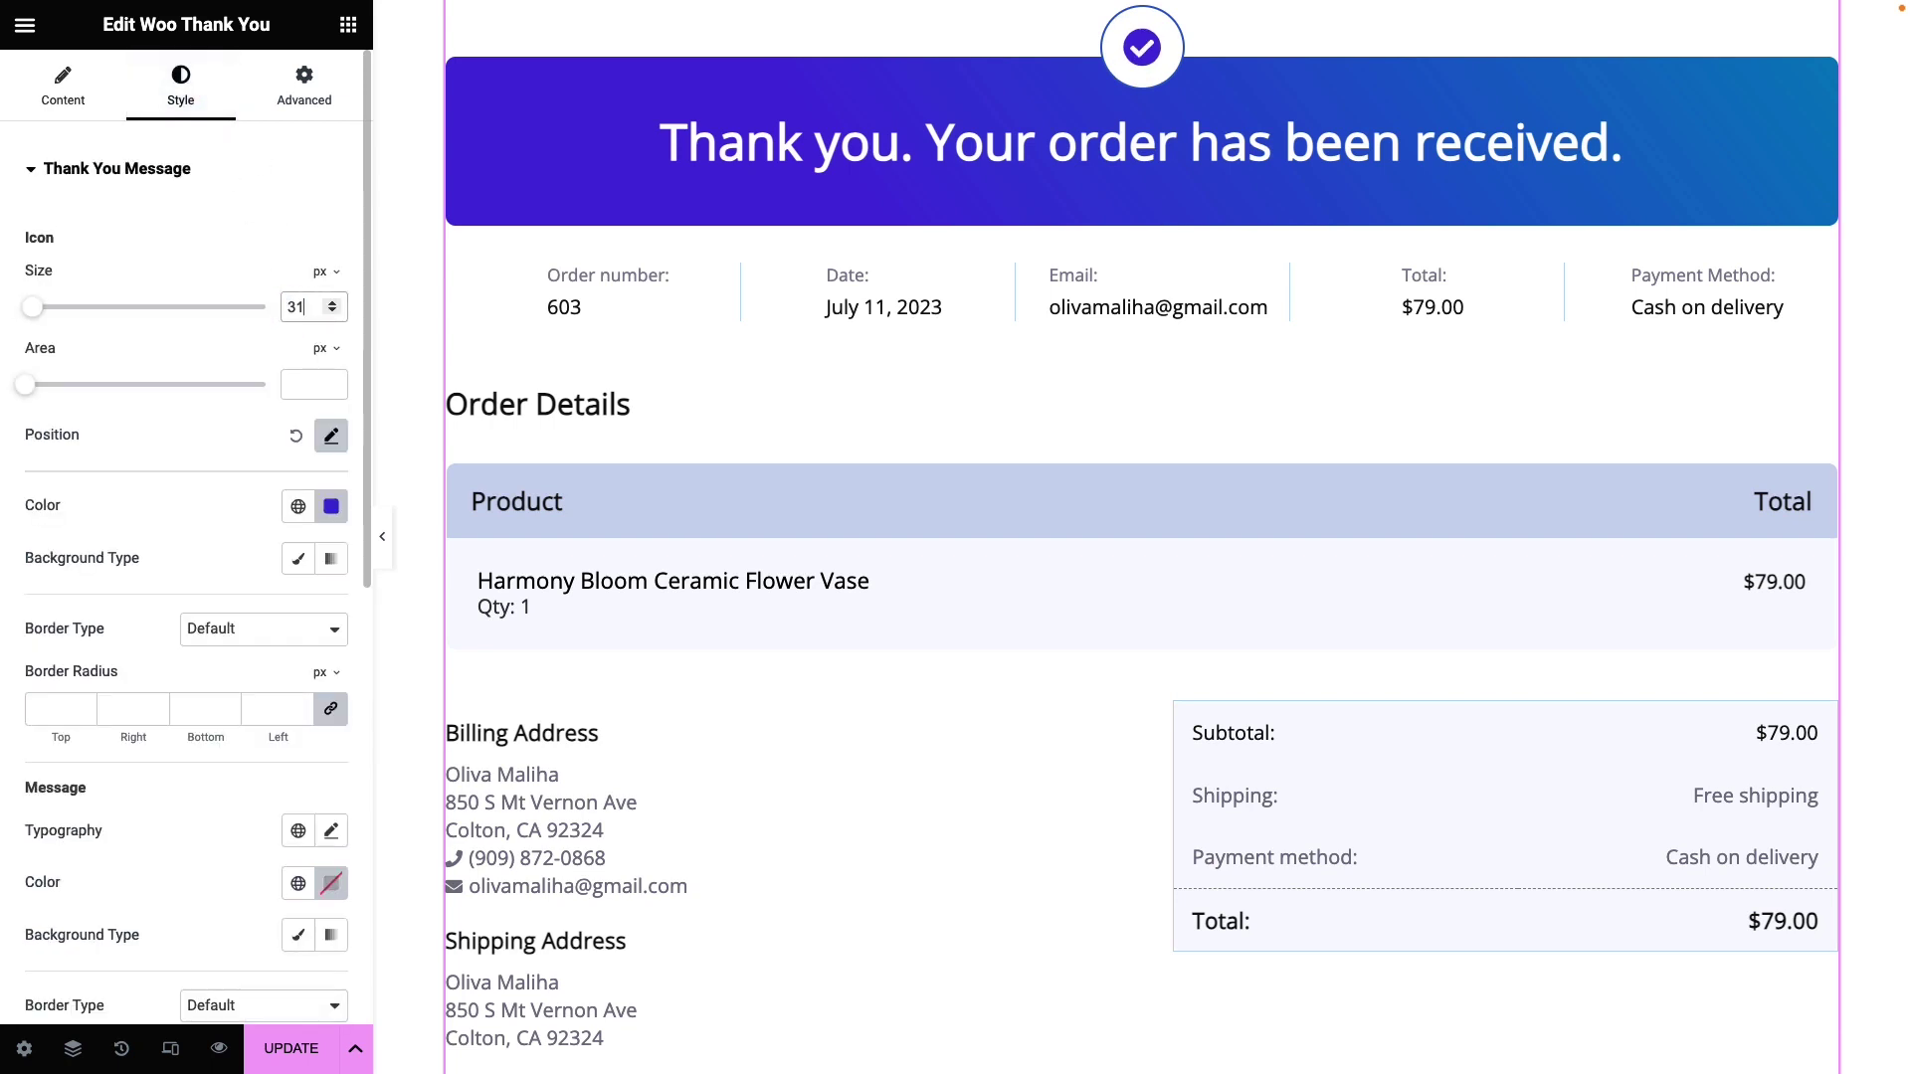
pyautogui.click(332, 507)
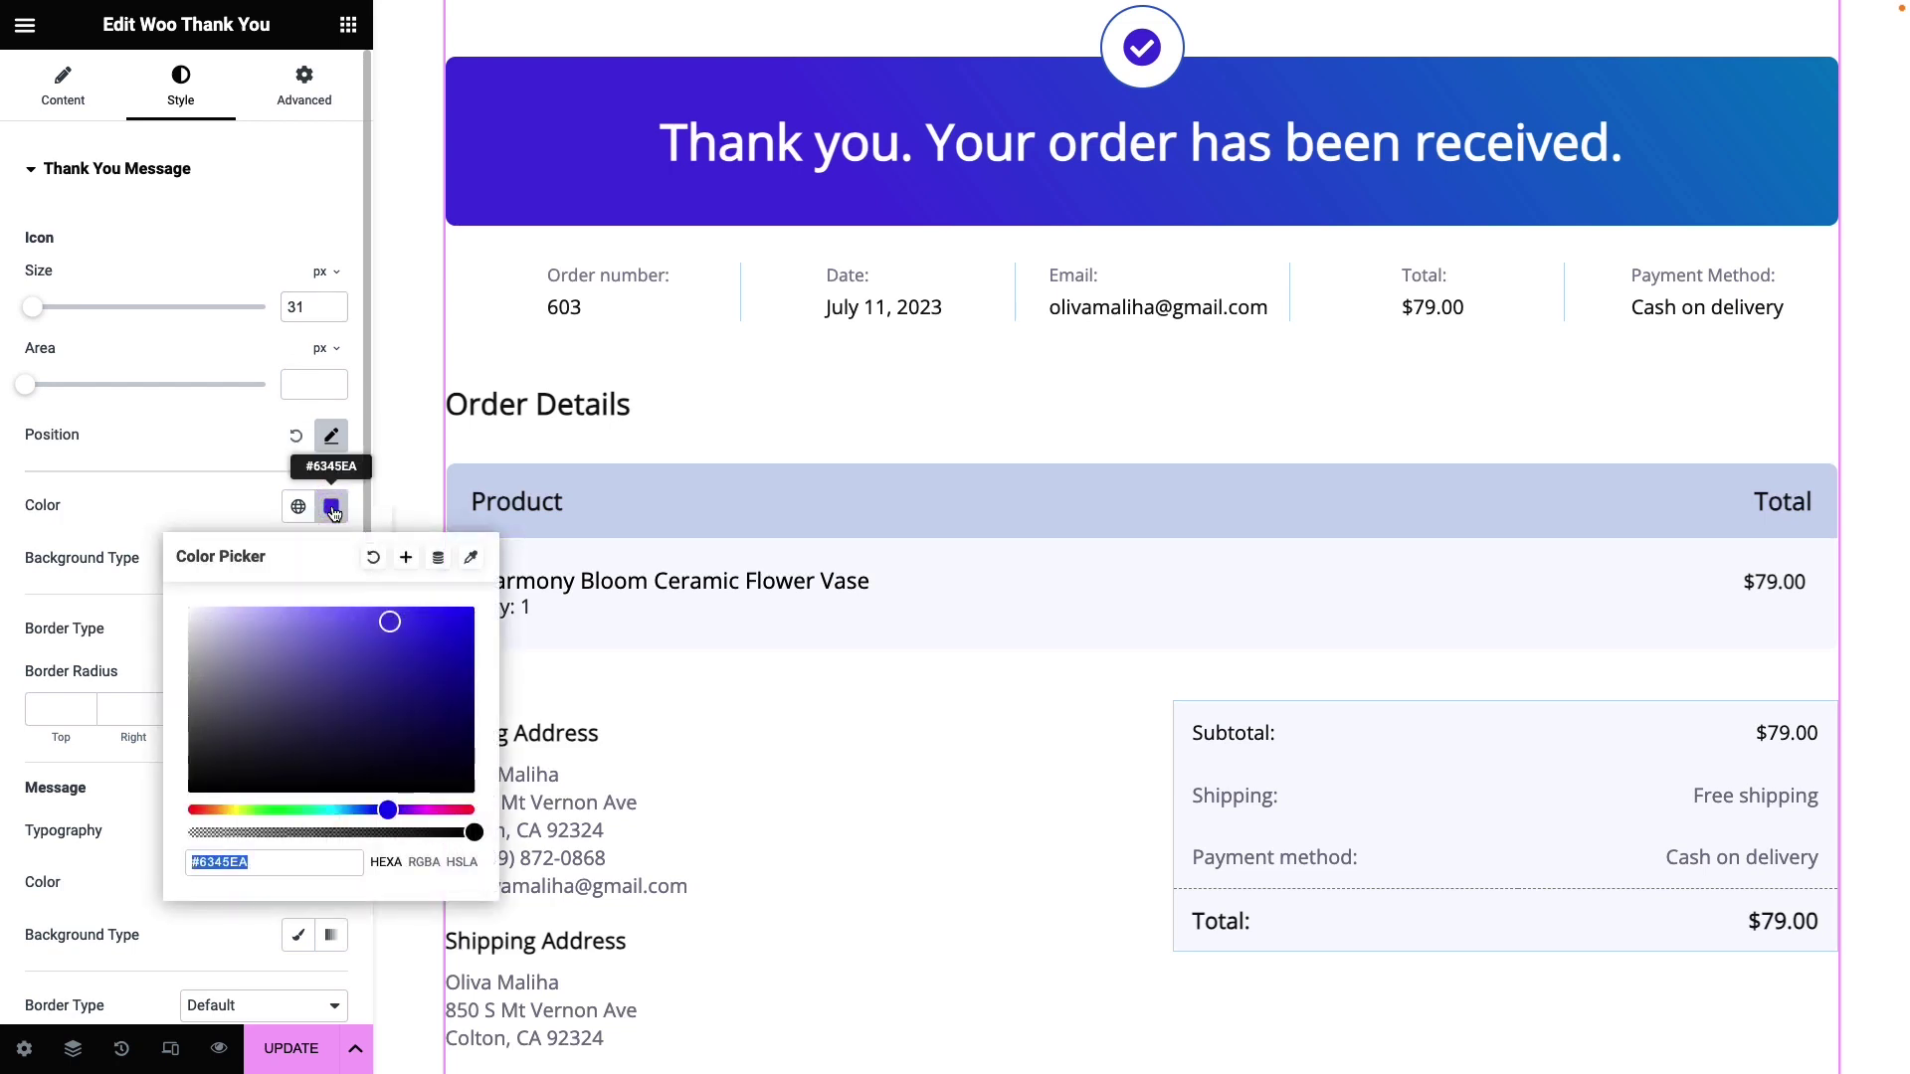
pyautogui.moveTo(423, 815)
pyautogui.mouseDown()
pyautogui.moveTo(438, 808)
pyautogui.moveTo(386, 808)
pyautogui.mouseUp()
pyautogui.click(333, 508)
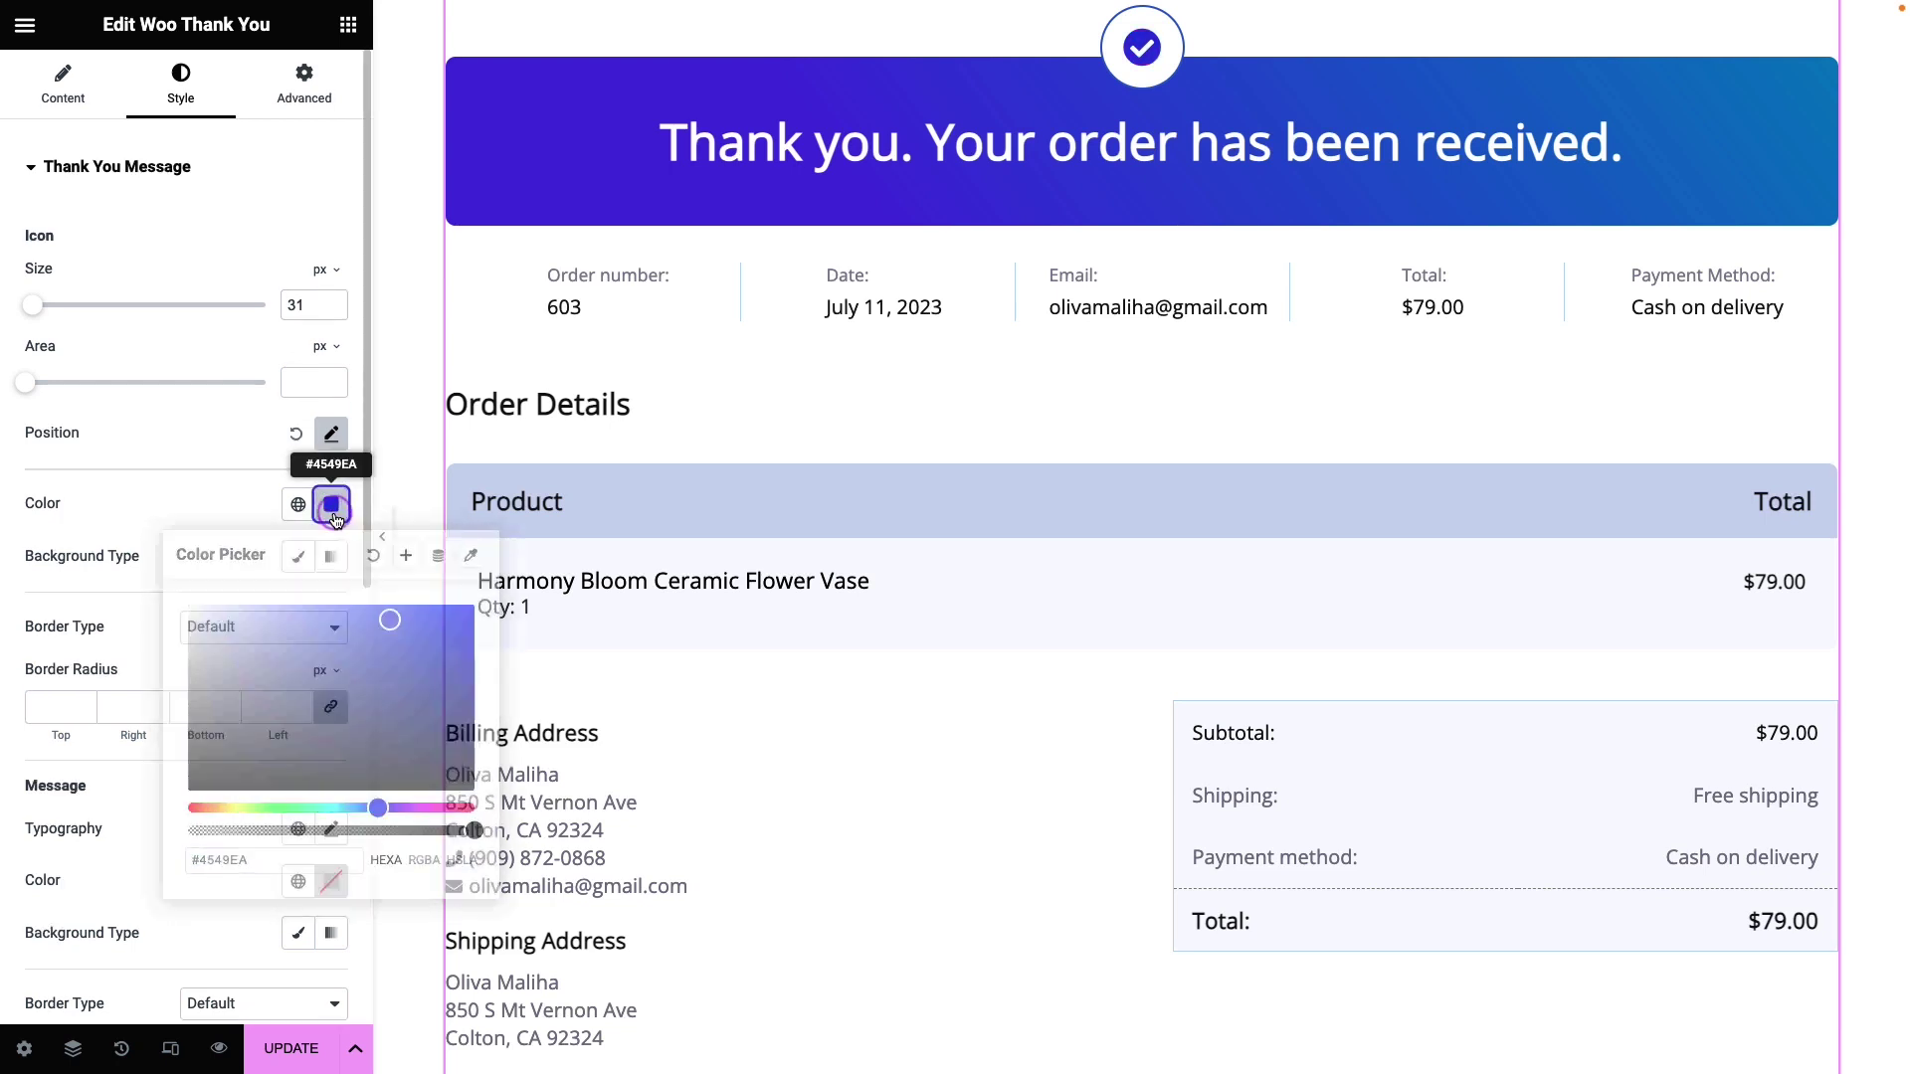
# Try a red-to-purple gradient on the message banner, then reset it to default.
pyautogui.scroll(-7, 335, 521)
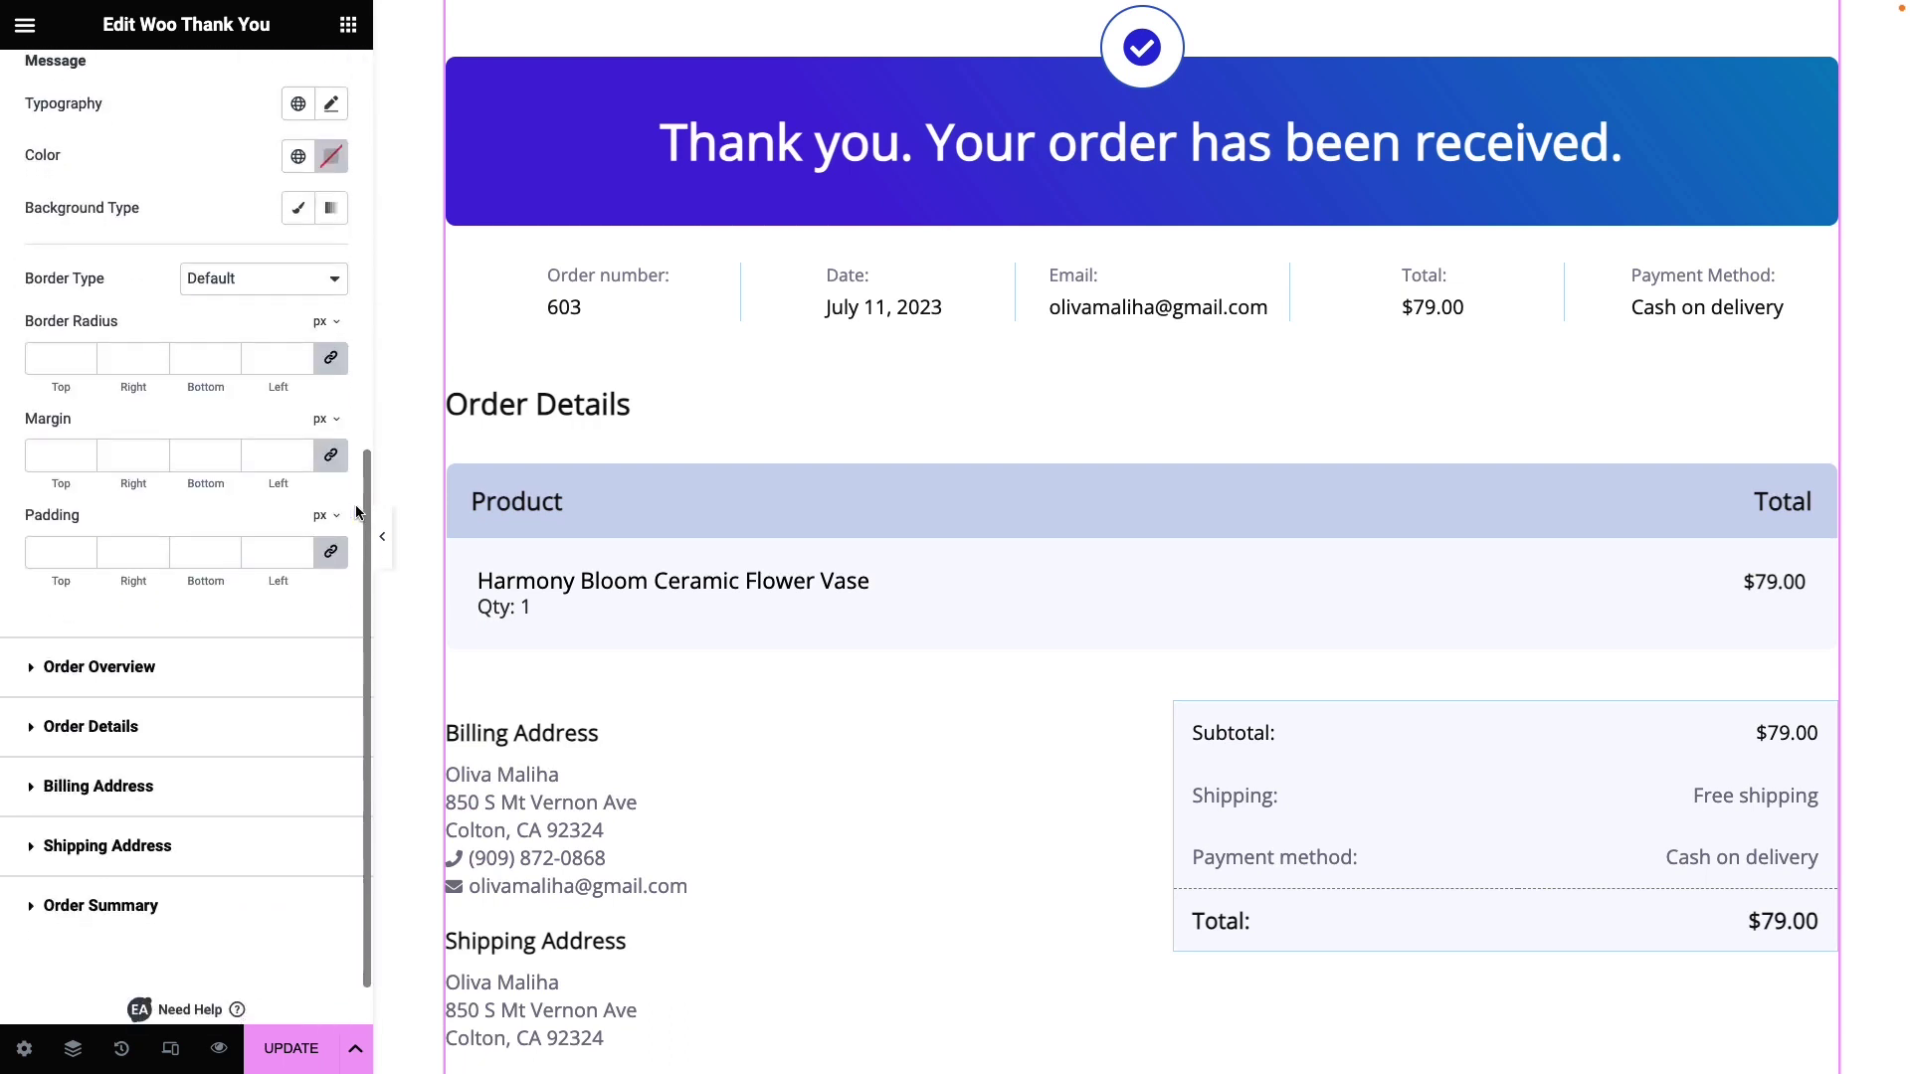
pyautogui.click(332, 207)
pyautogui.click(331, 259)
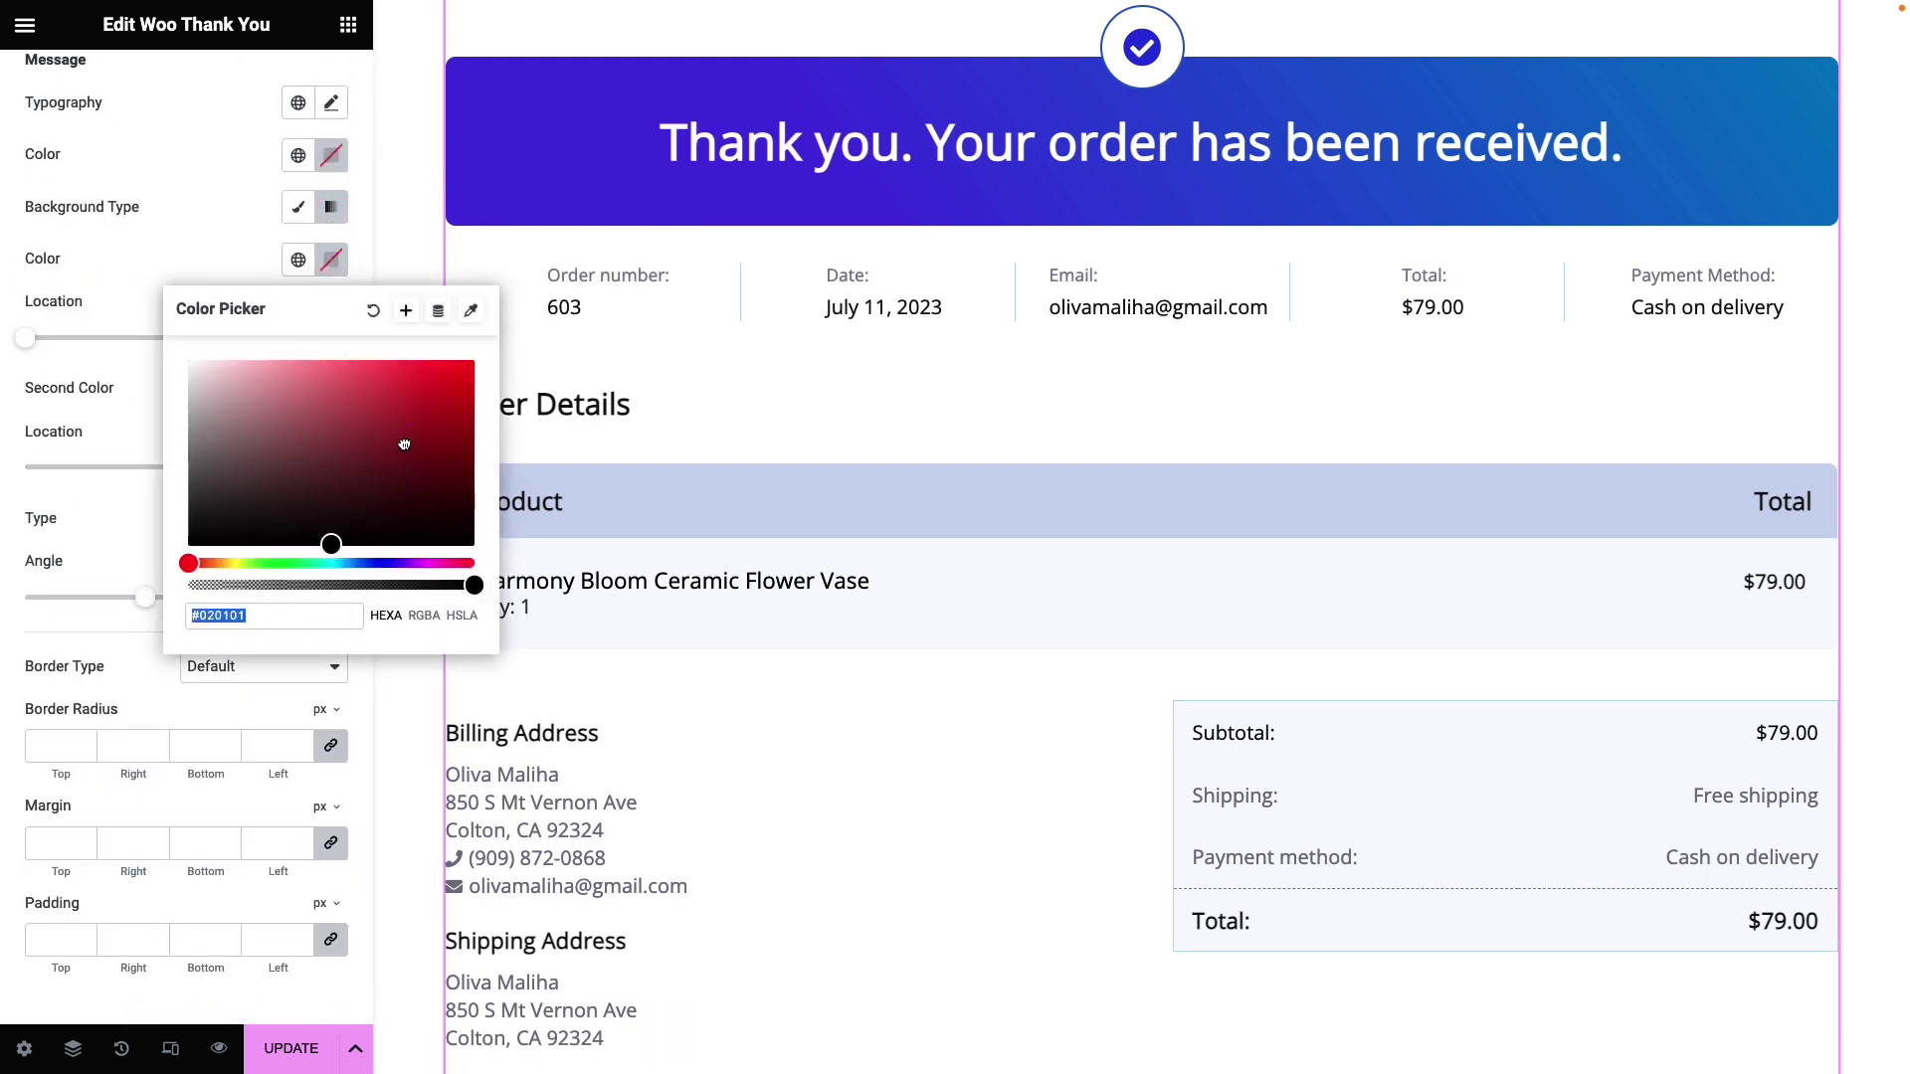
pyautogui.click(374, 388)
pyautogui.moveTo(348, 574); pyautogui.dragTo(398, 564)
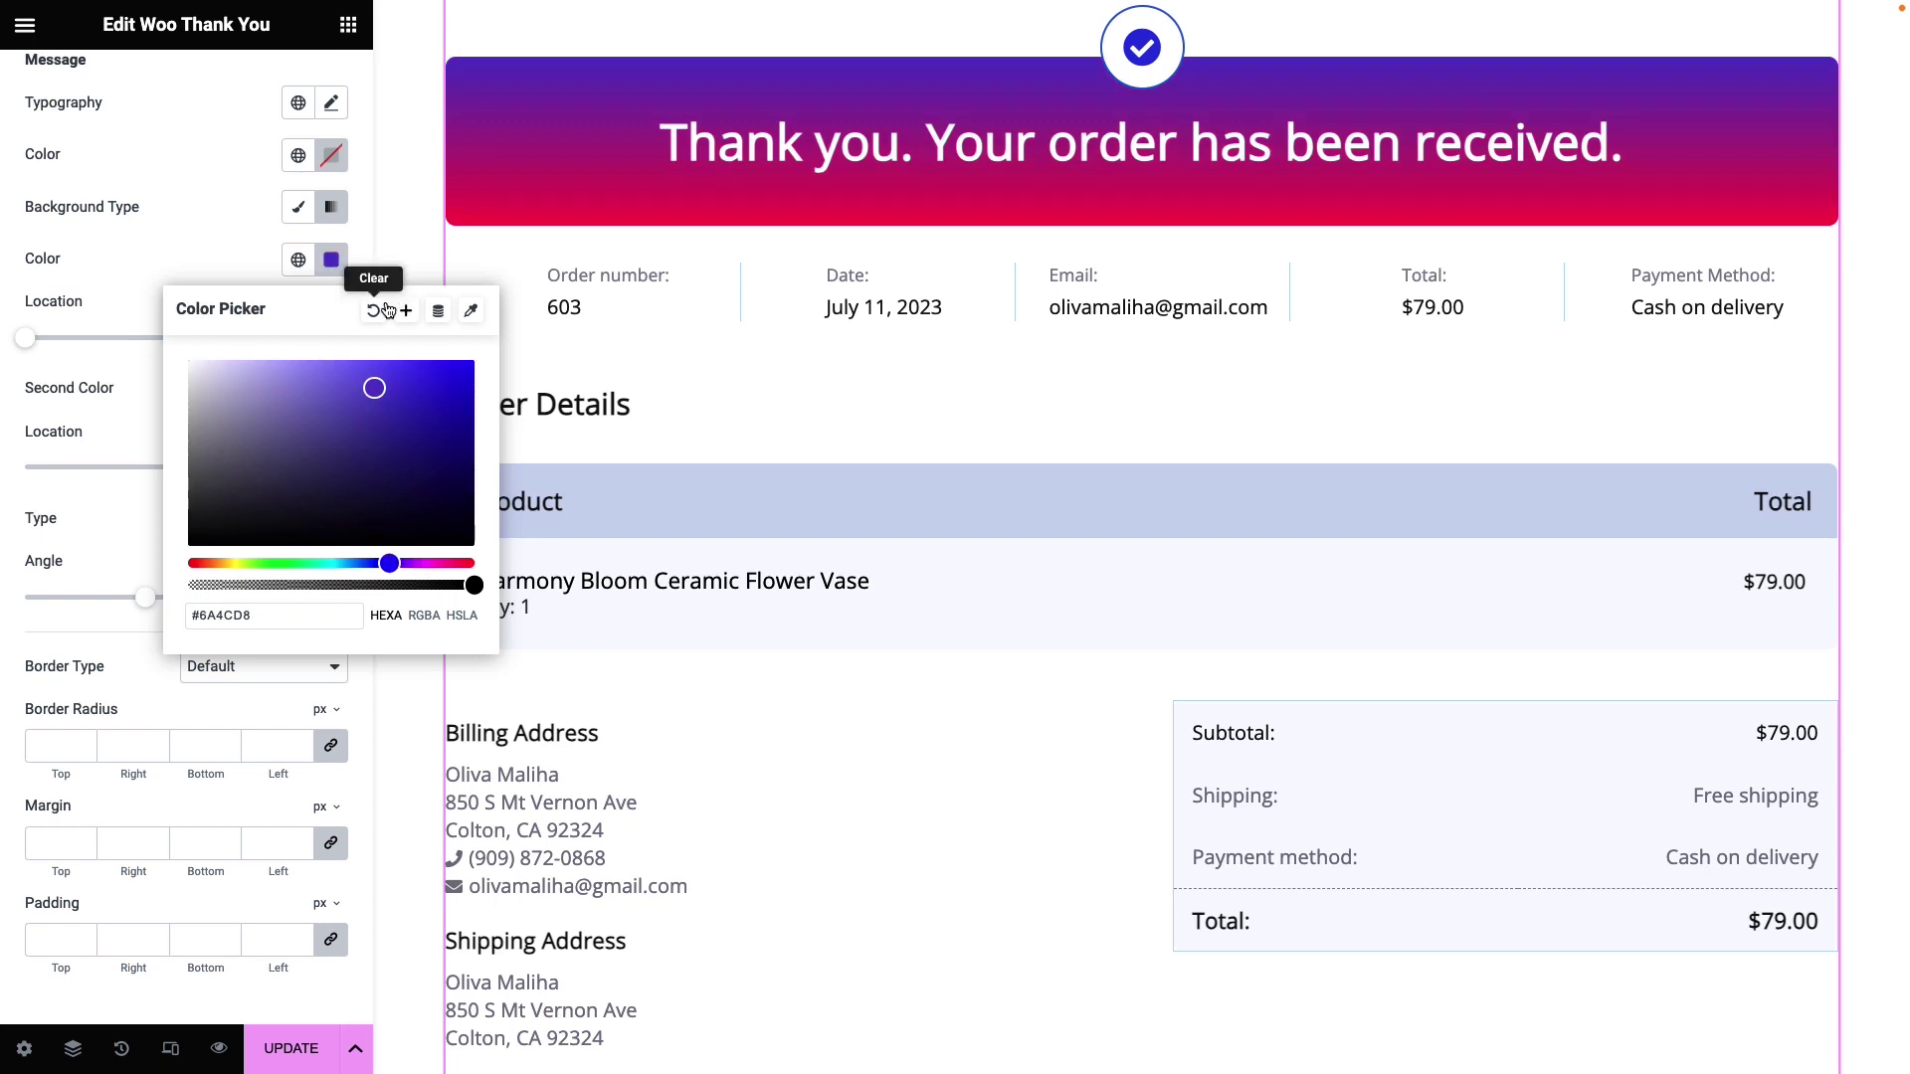
pyautogui.click(373, 311)
# Expand the Order Overview and Order Details style sections.
pyautogui.scroll(-5, 349, 308)
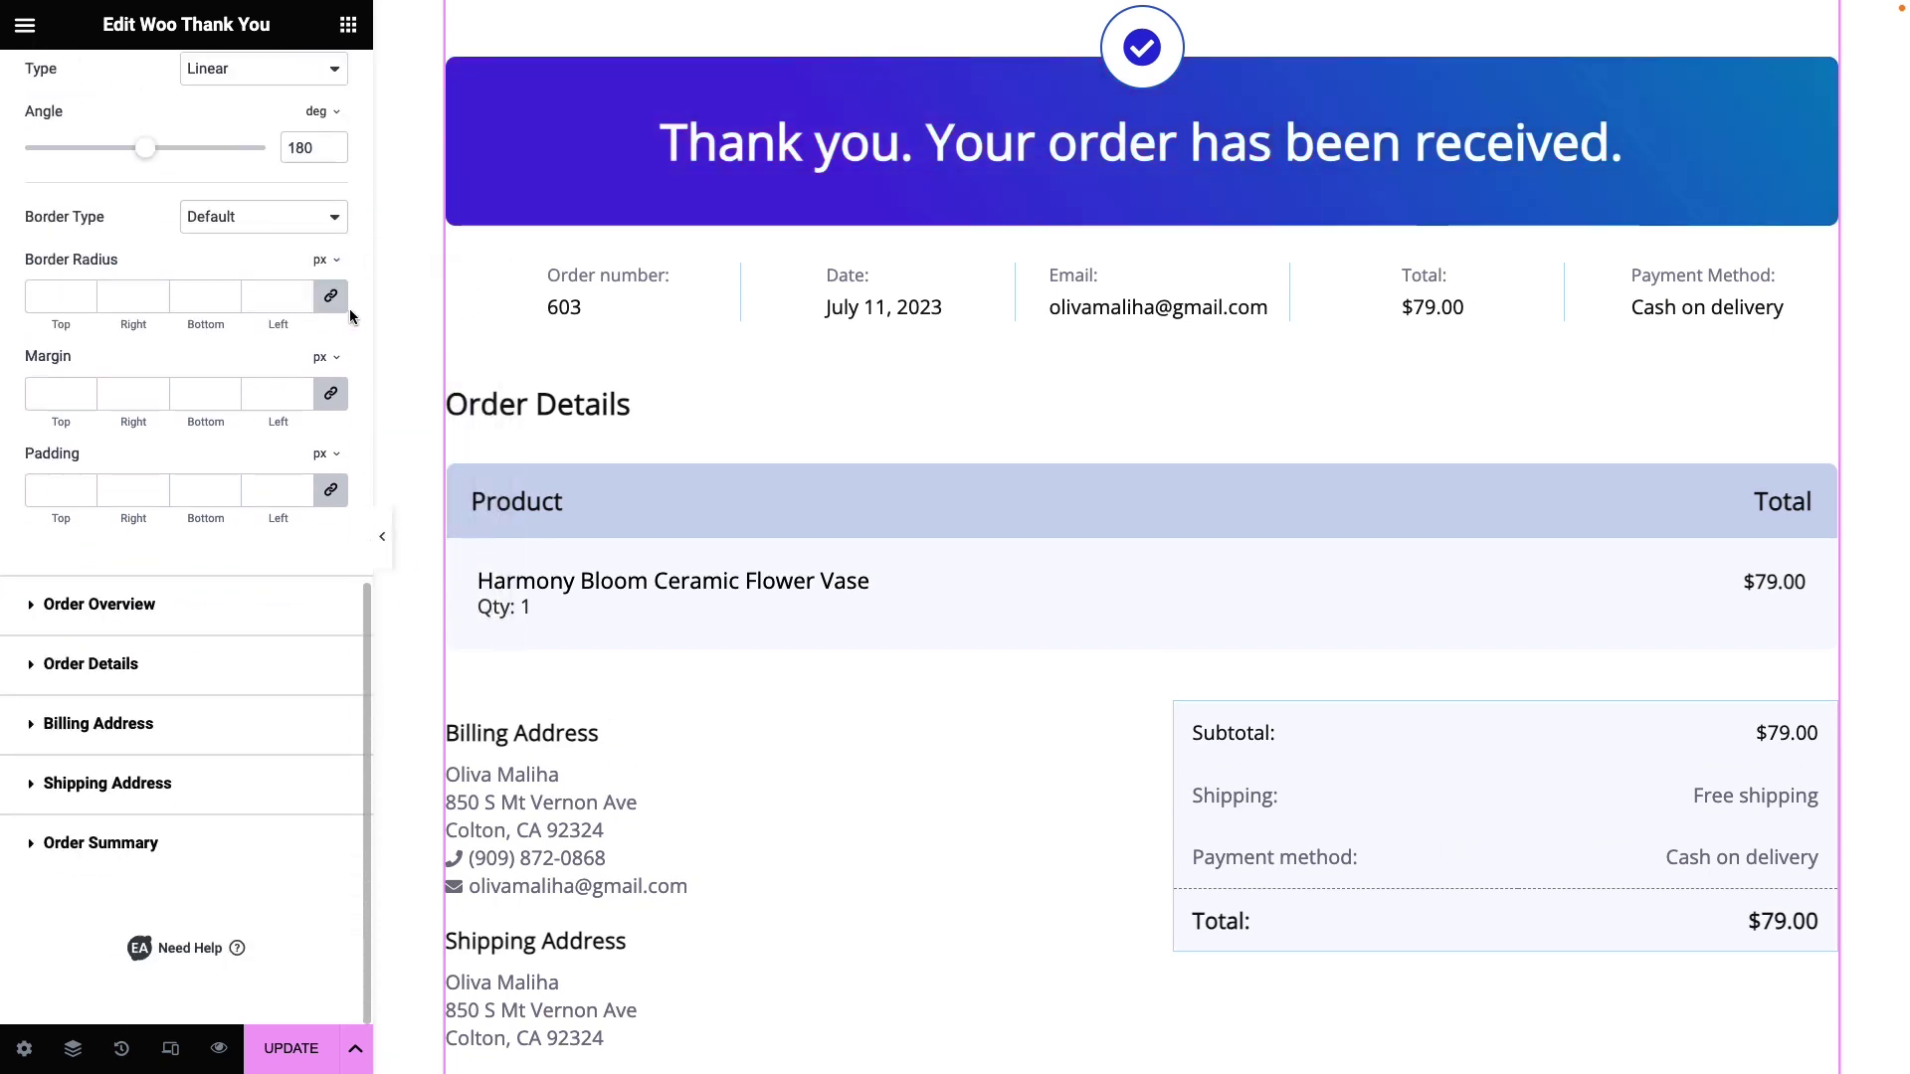
pyautogui.click(174, 623)
pyautogui.scroll(-4, 173, 622)
pyautogui.scroll(-6, 173, 623)
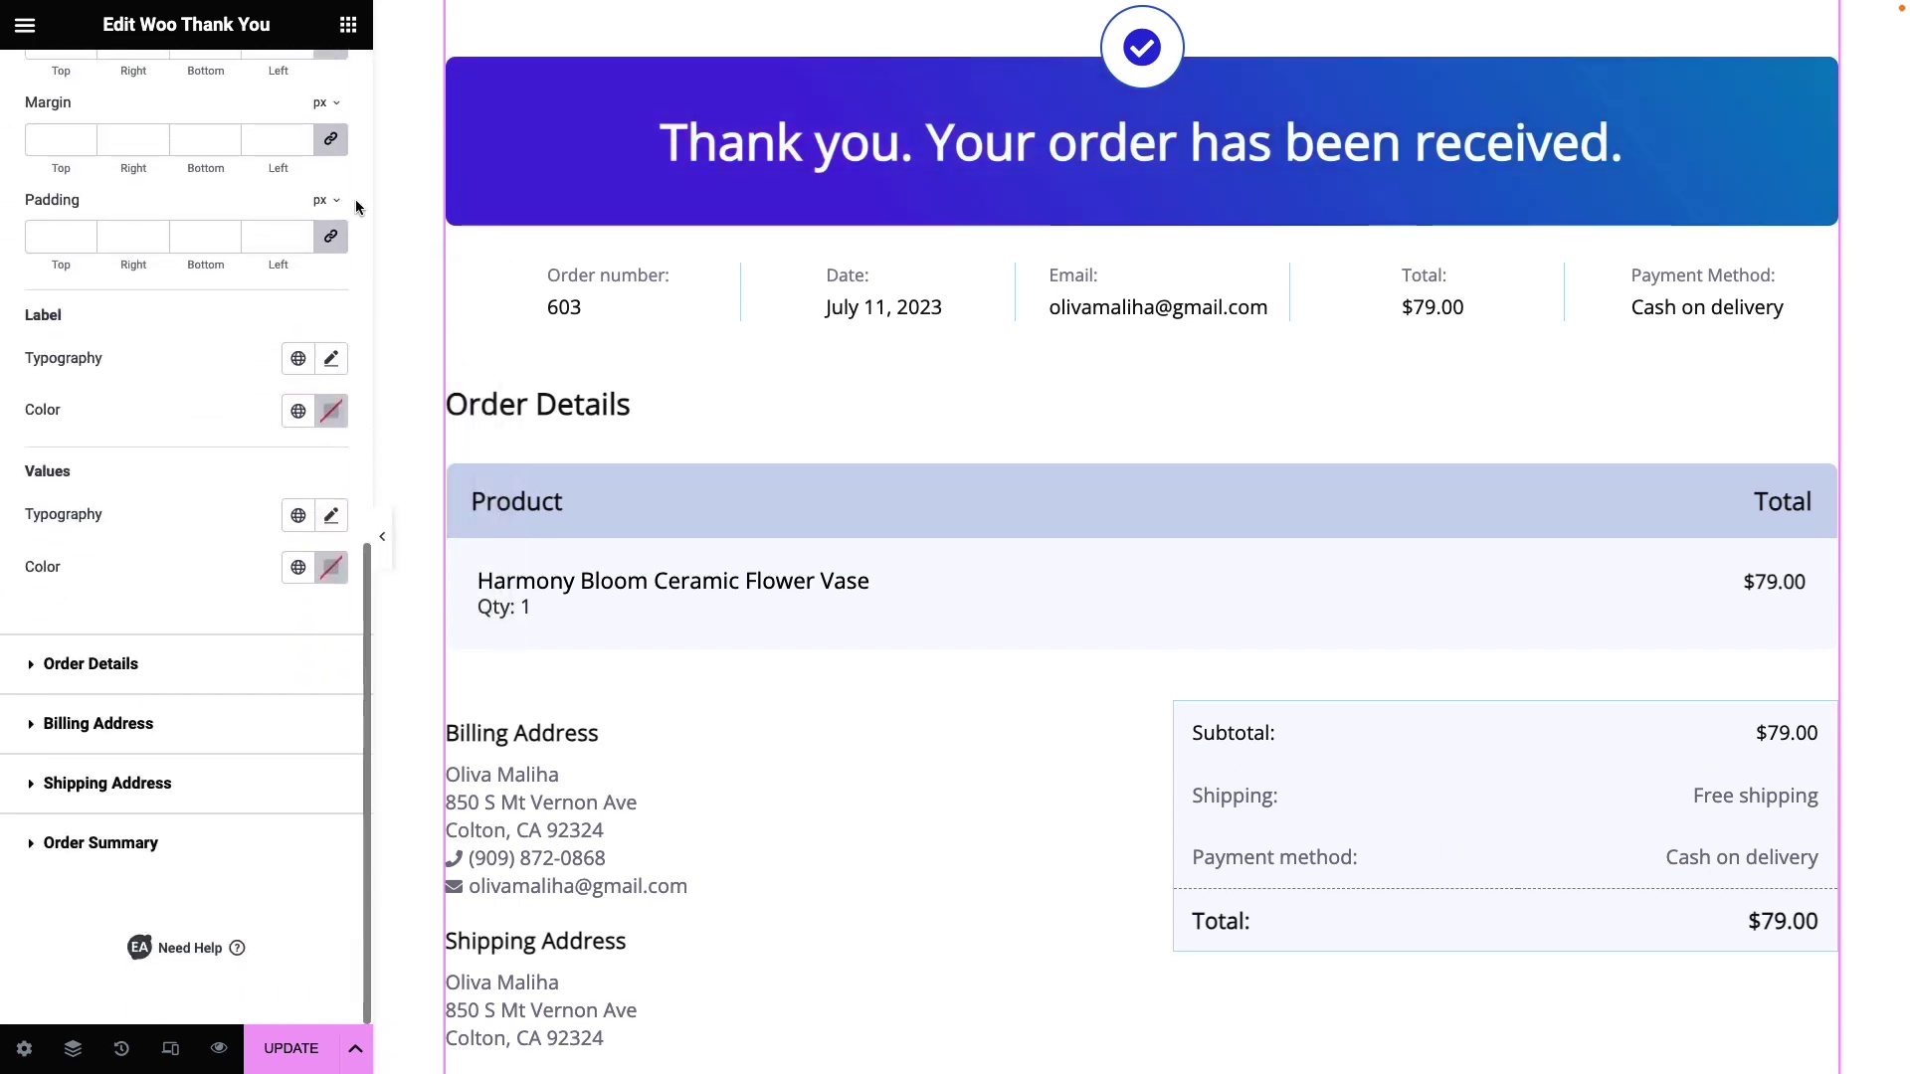
pyautogui.click(233, 663)
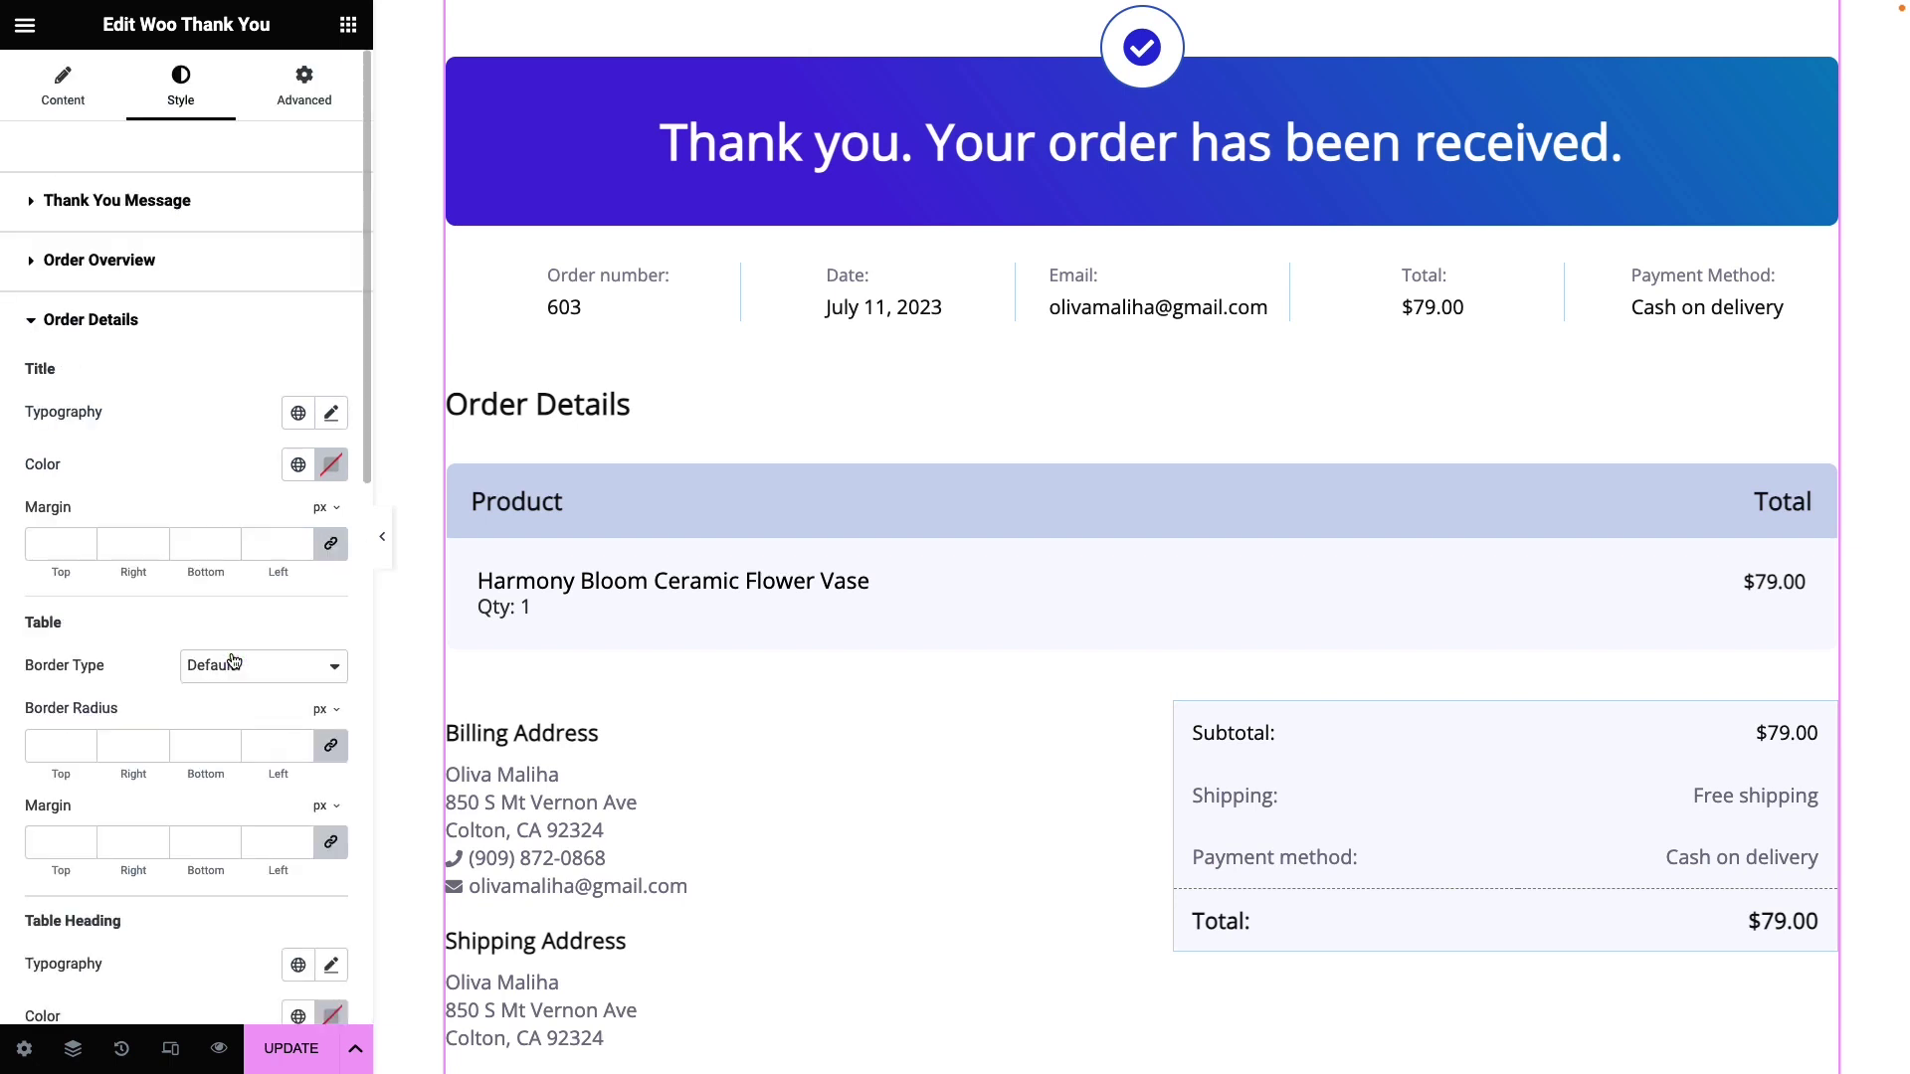
# Try a pale pink solid Table Heading background, then clear it back to default.
pyautogui.scroll(-5, 233, 662)
pyautogui.click(330, 651)
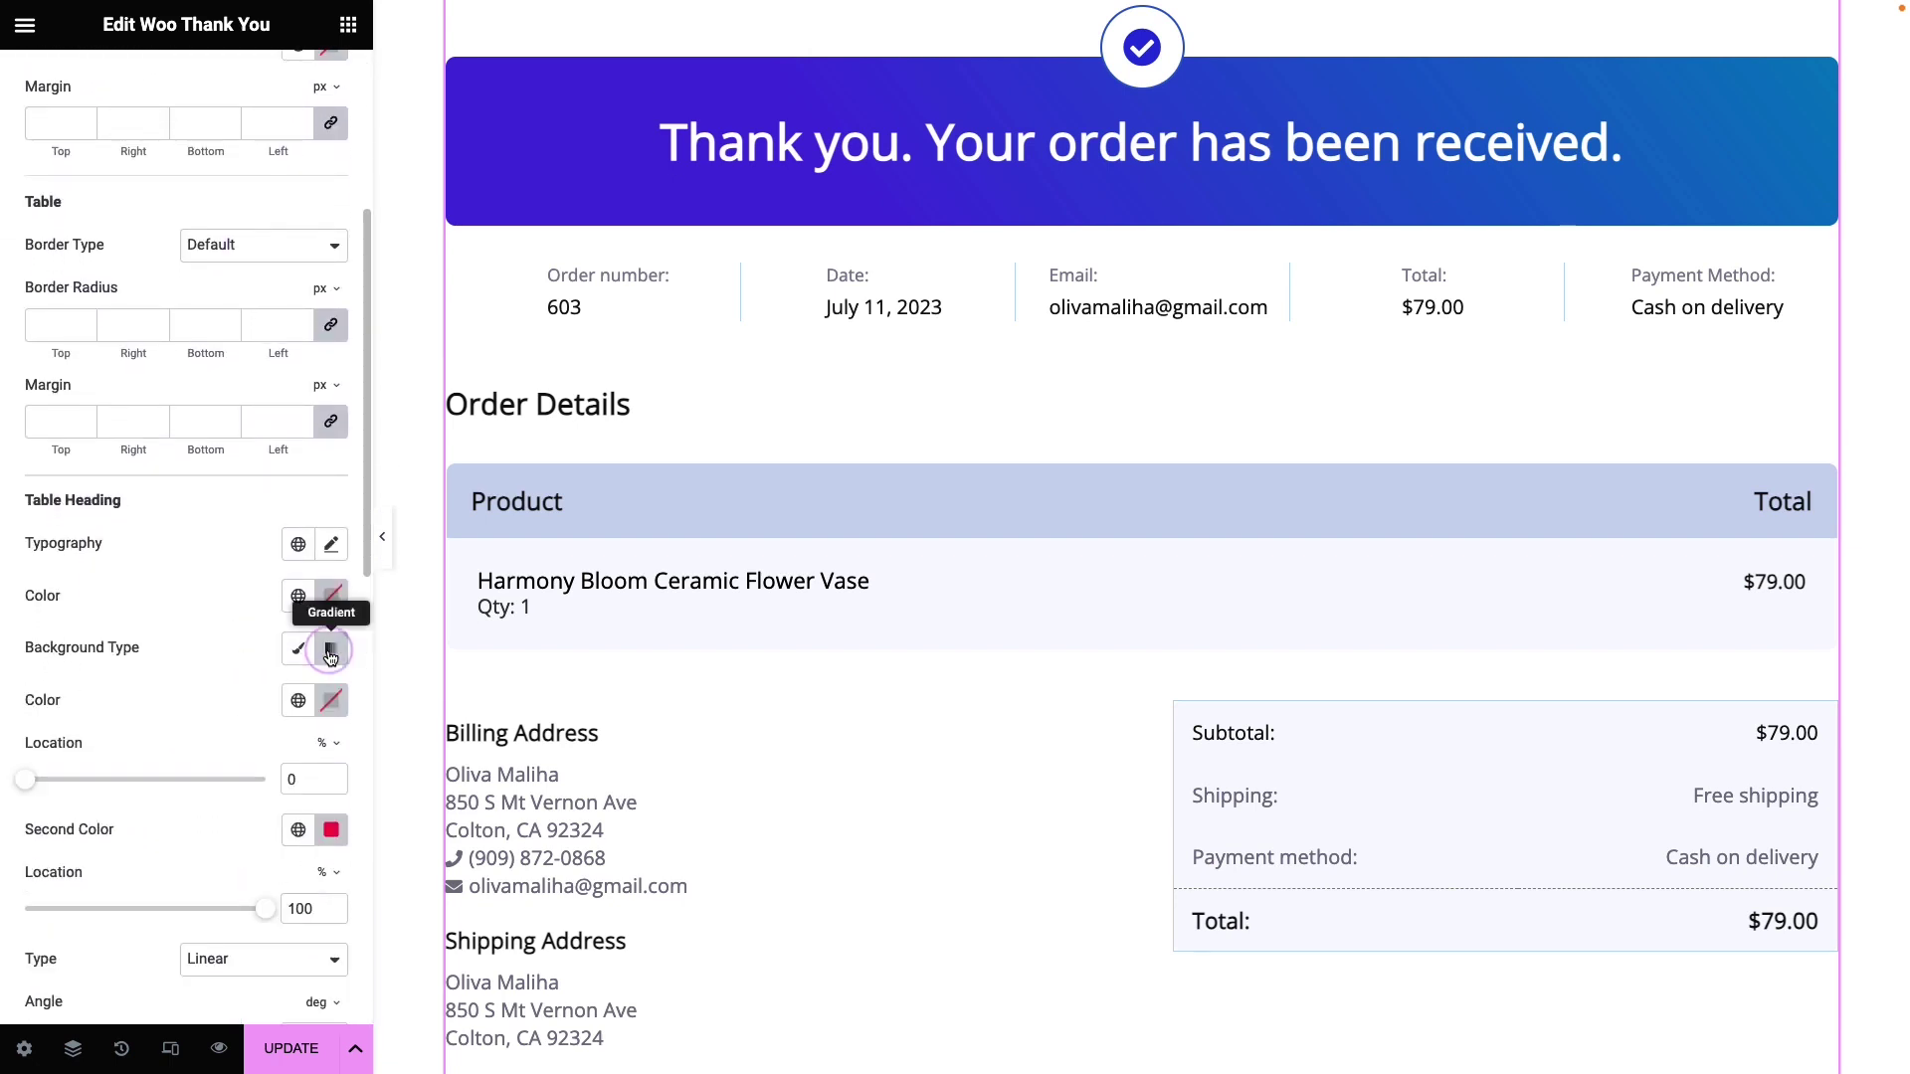
pyautogui.click(298, 649)
pyautogui.click(331, 701)
pyautogui.click(223, 381)
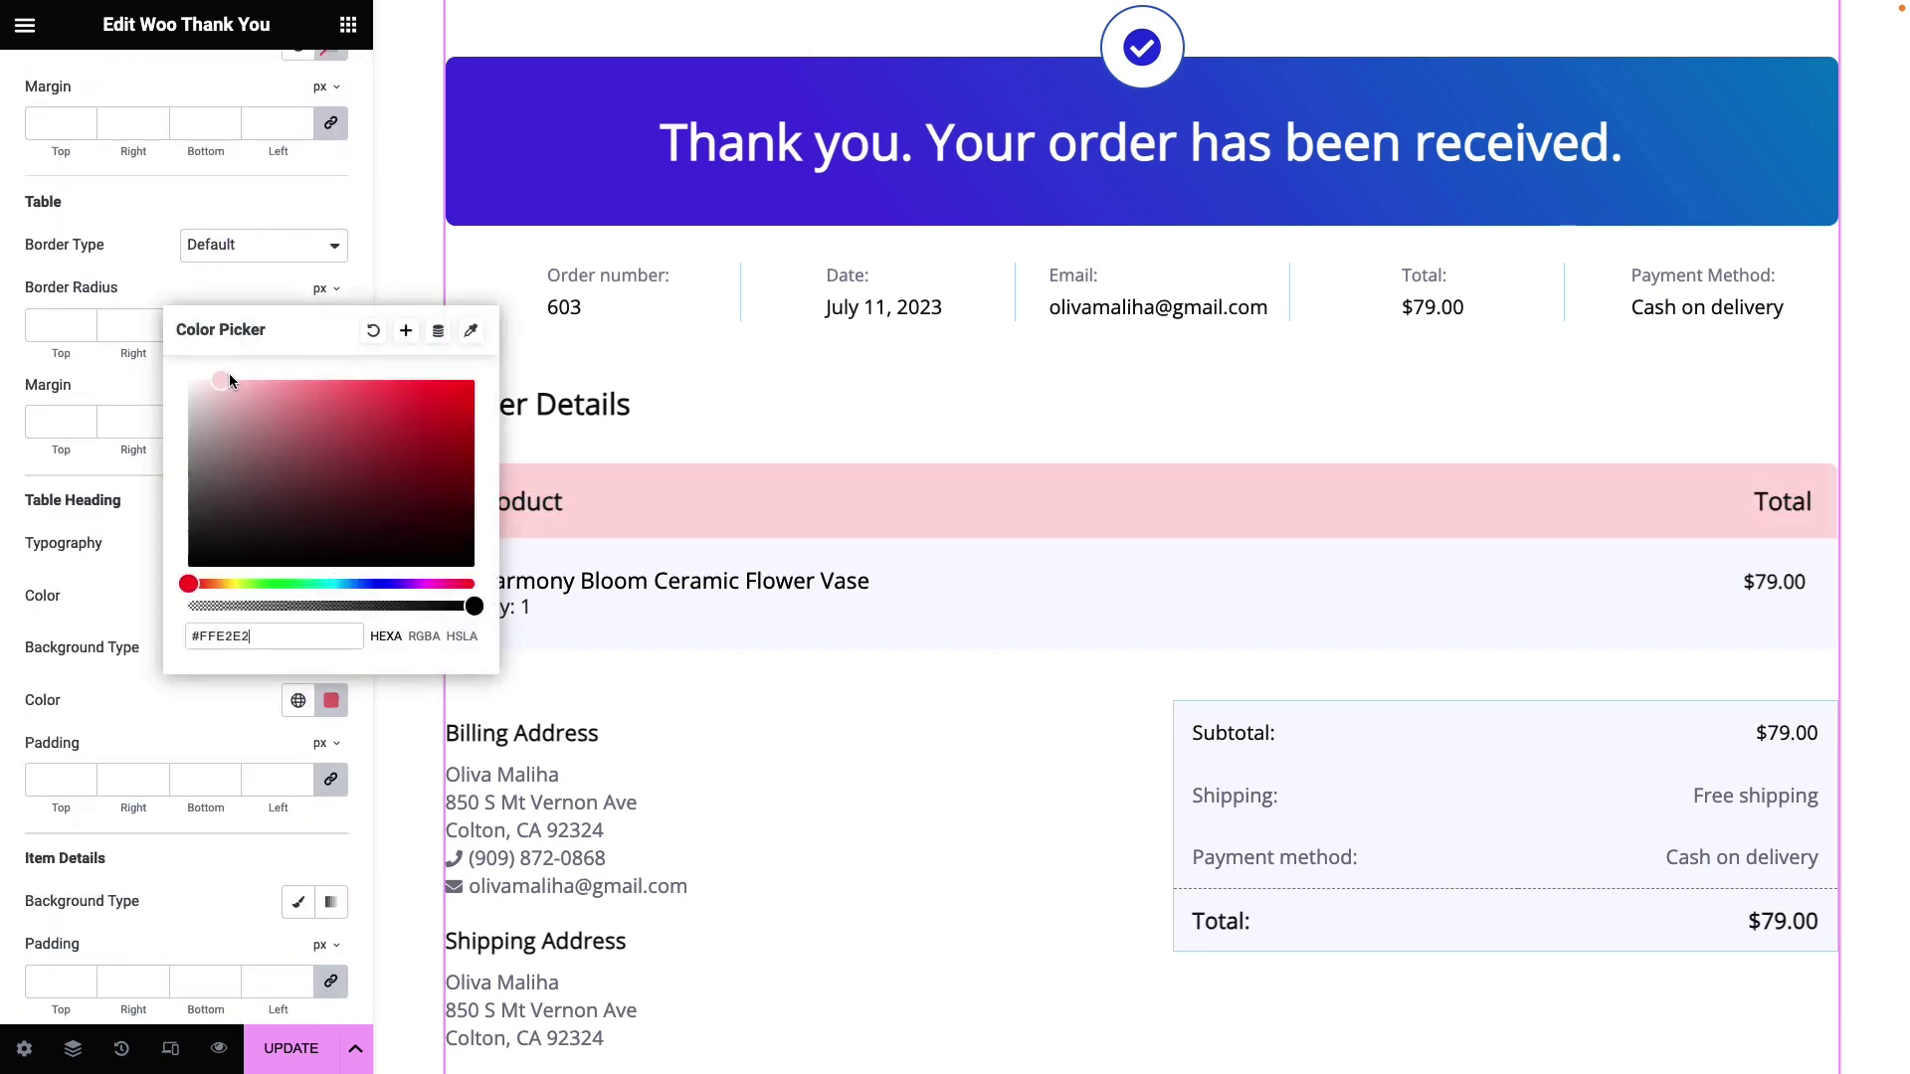
pyautogui.click(373, 332)
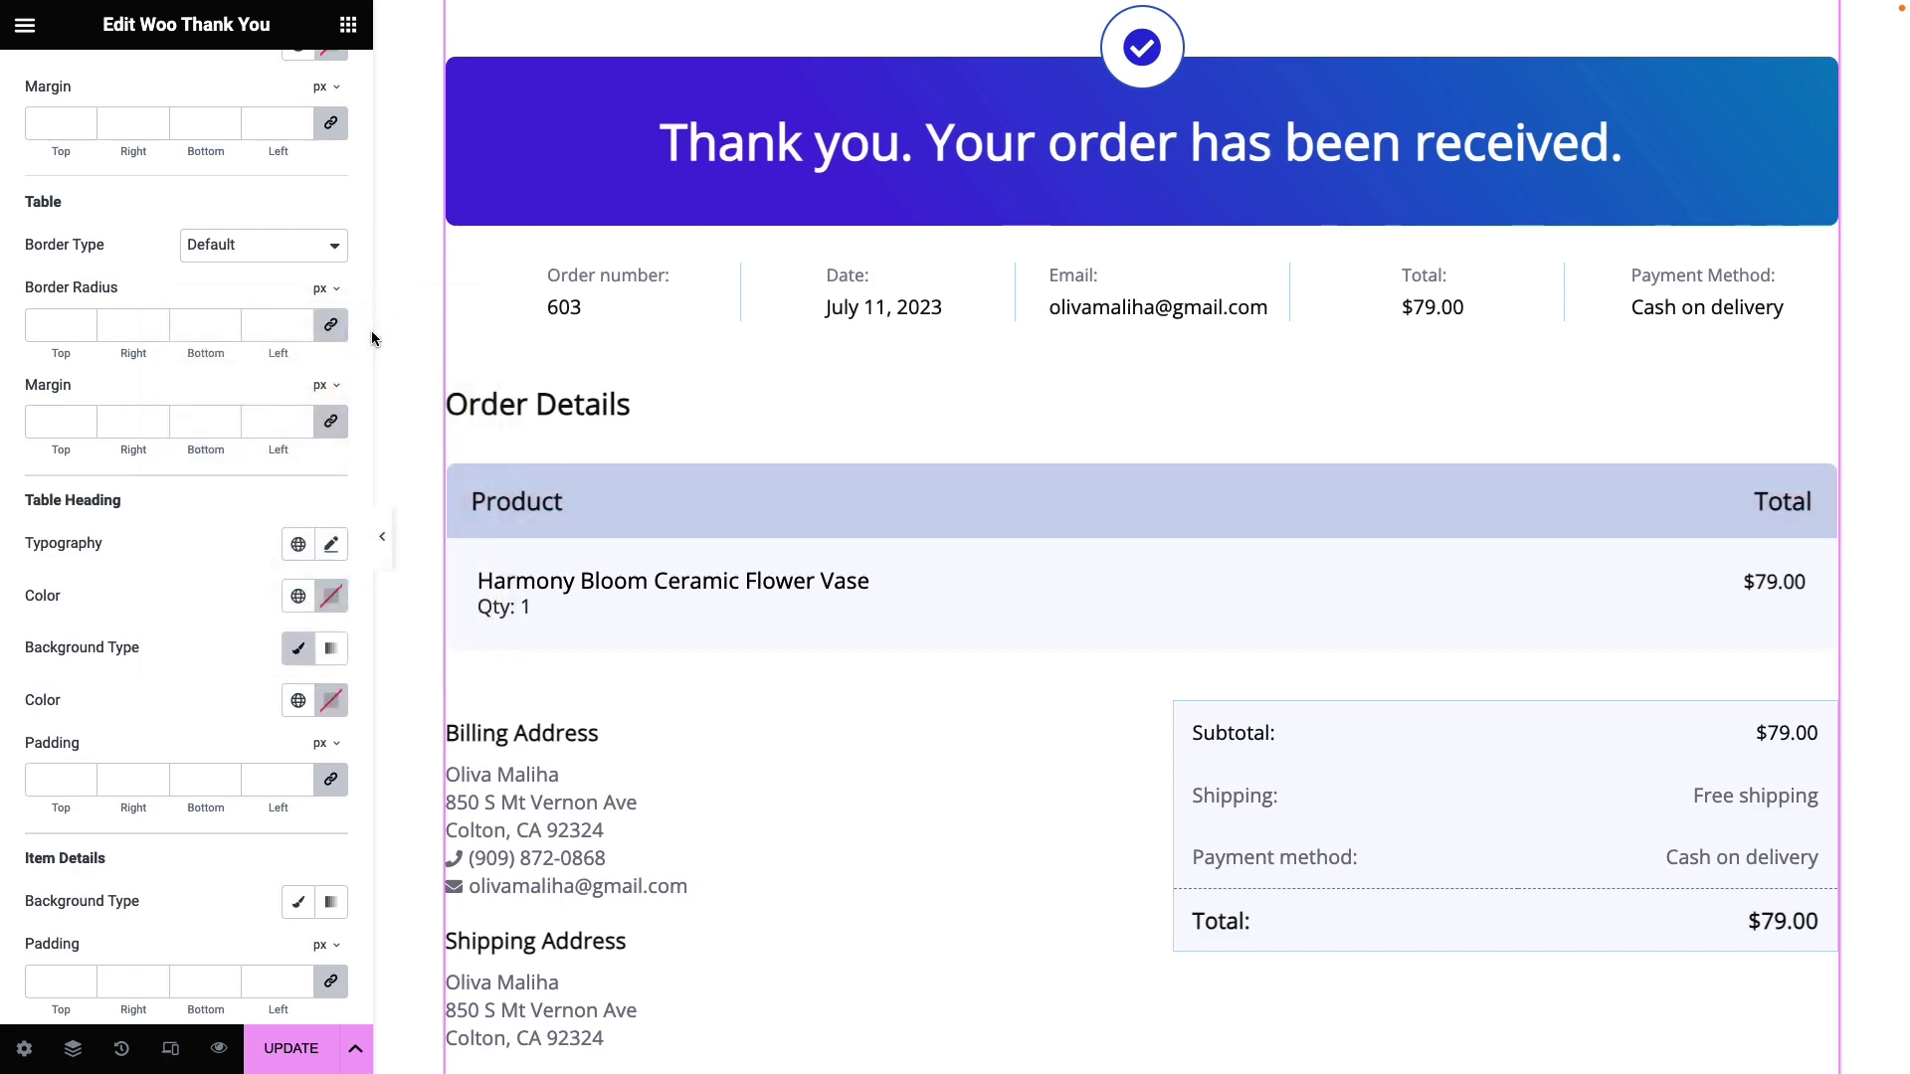
# Review the Billing Address style options and save the page with UPDATE.
pyautogui.scroll(-10, 361, 337)
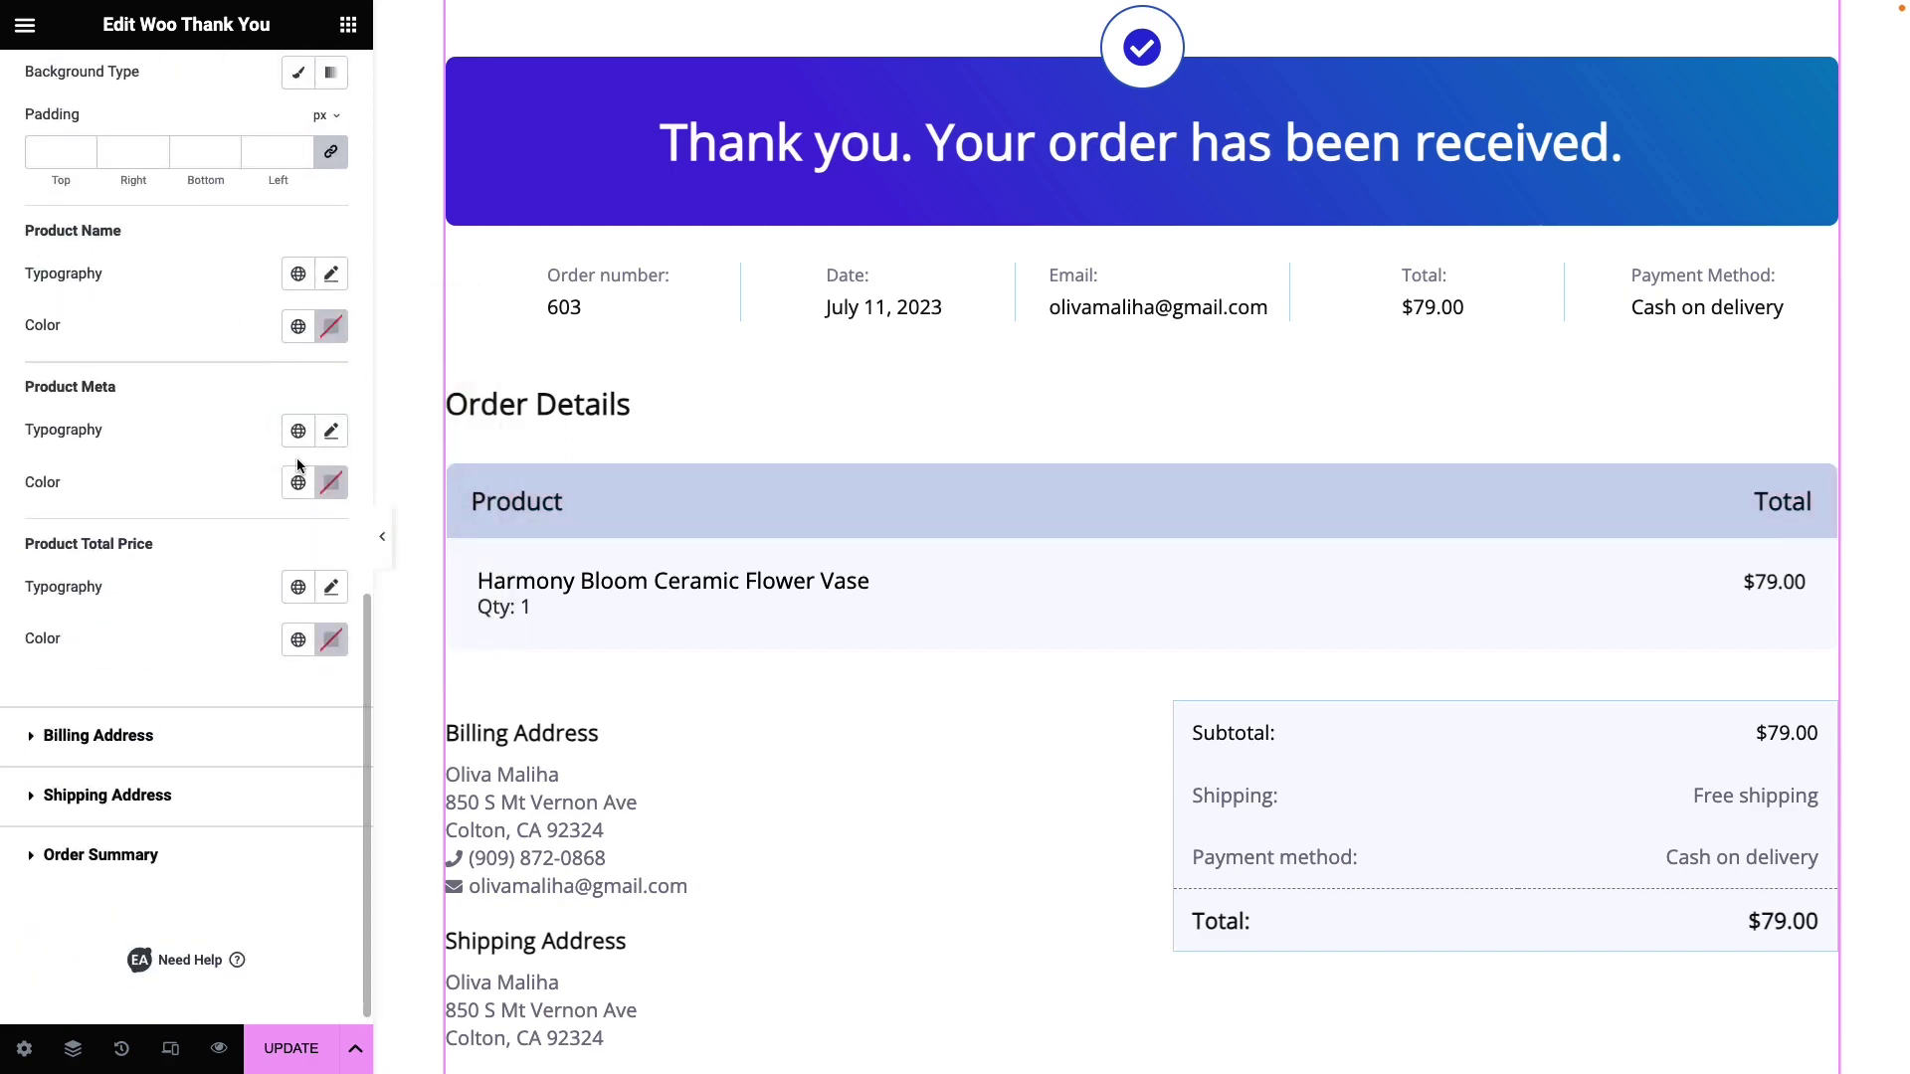
pyautogui.click(185, 742)
pyautogui.scroll(-6, 184, 736)
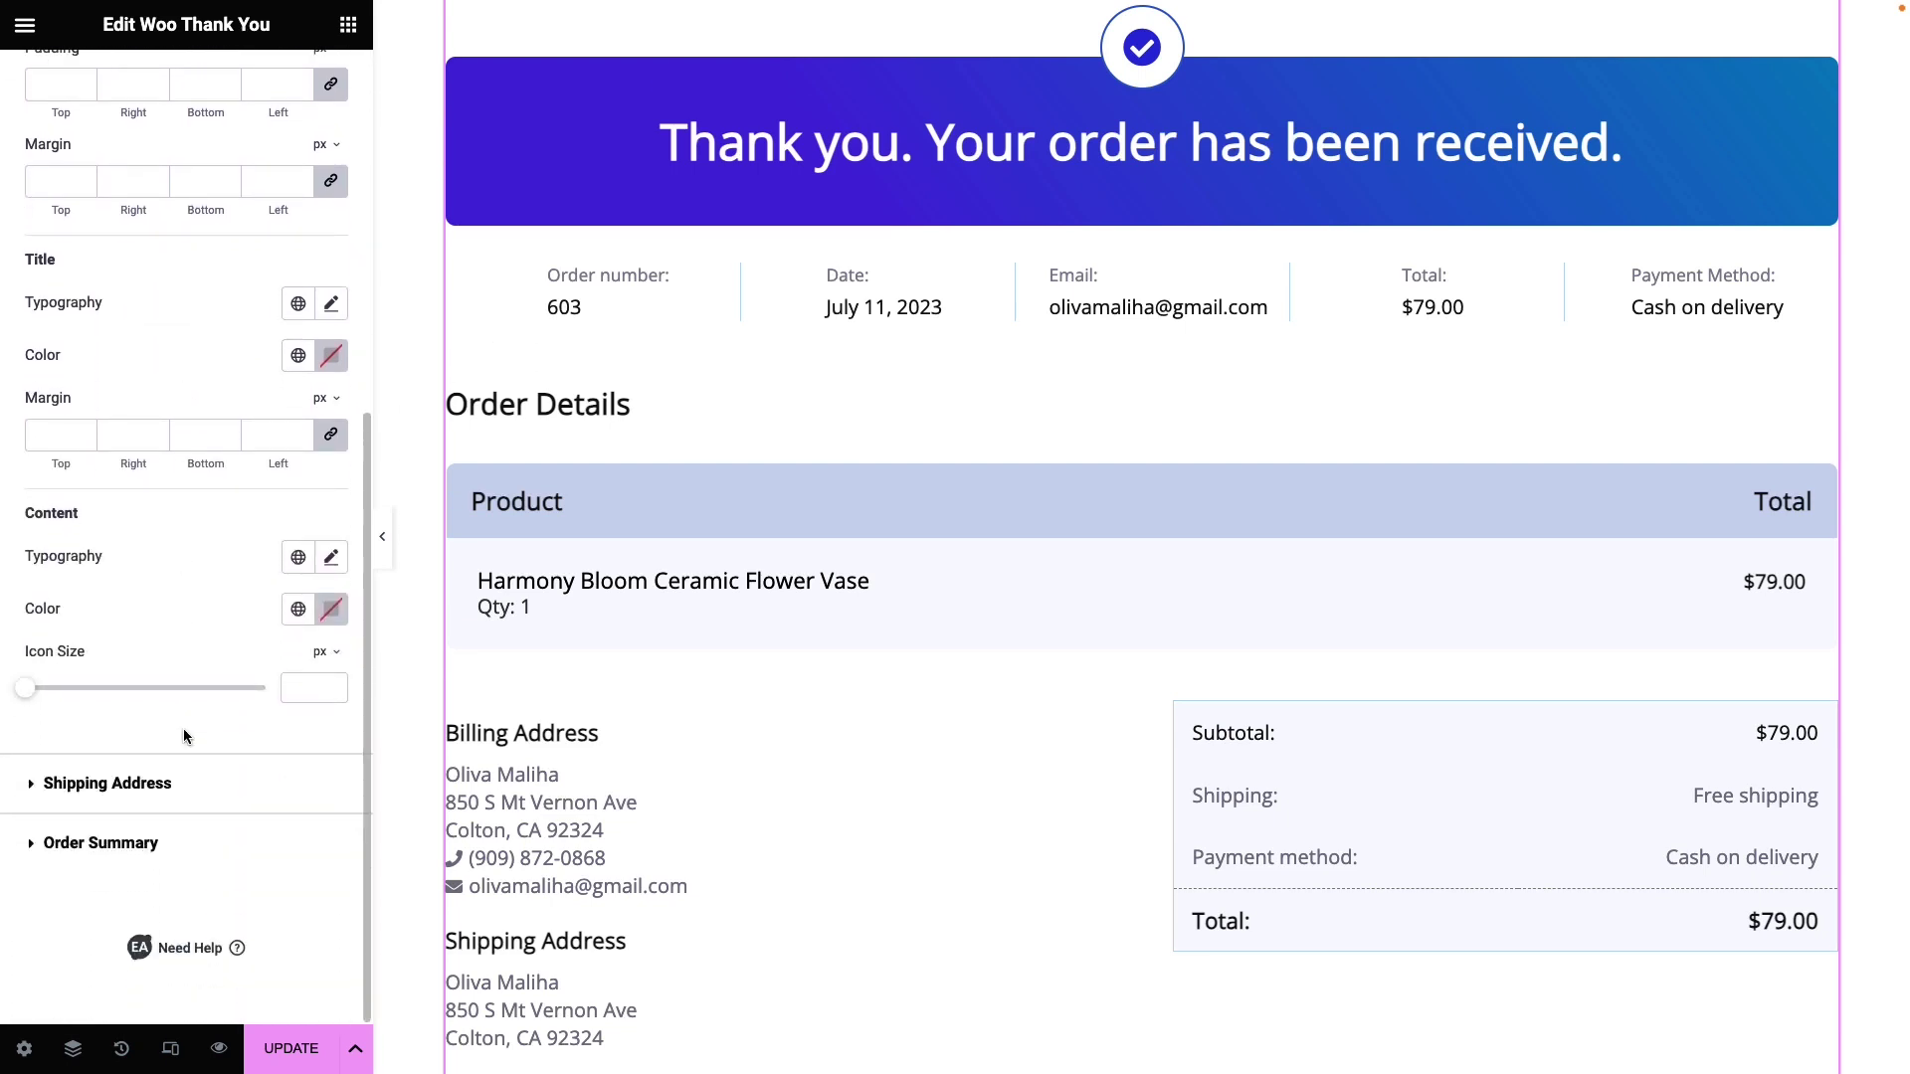
pyautogui.click(291, 1047)
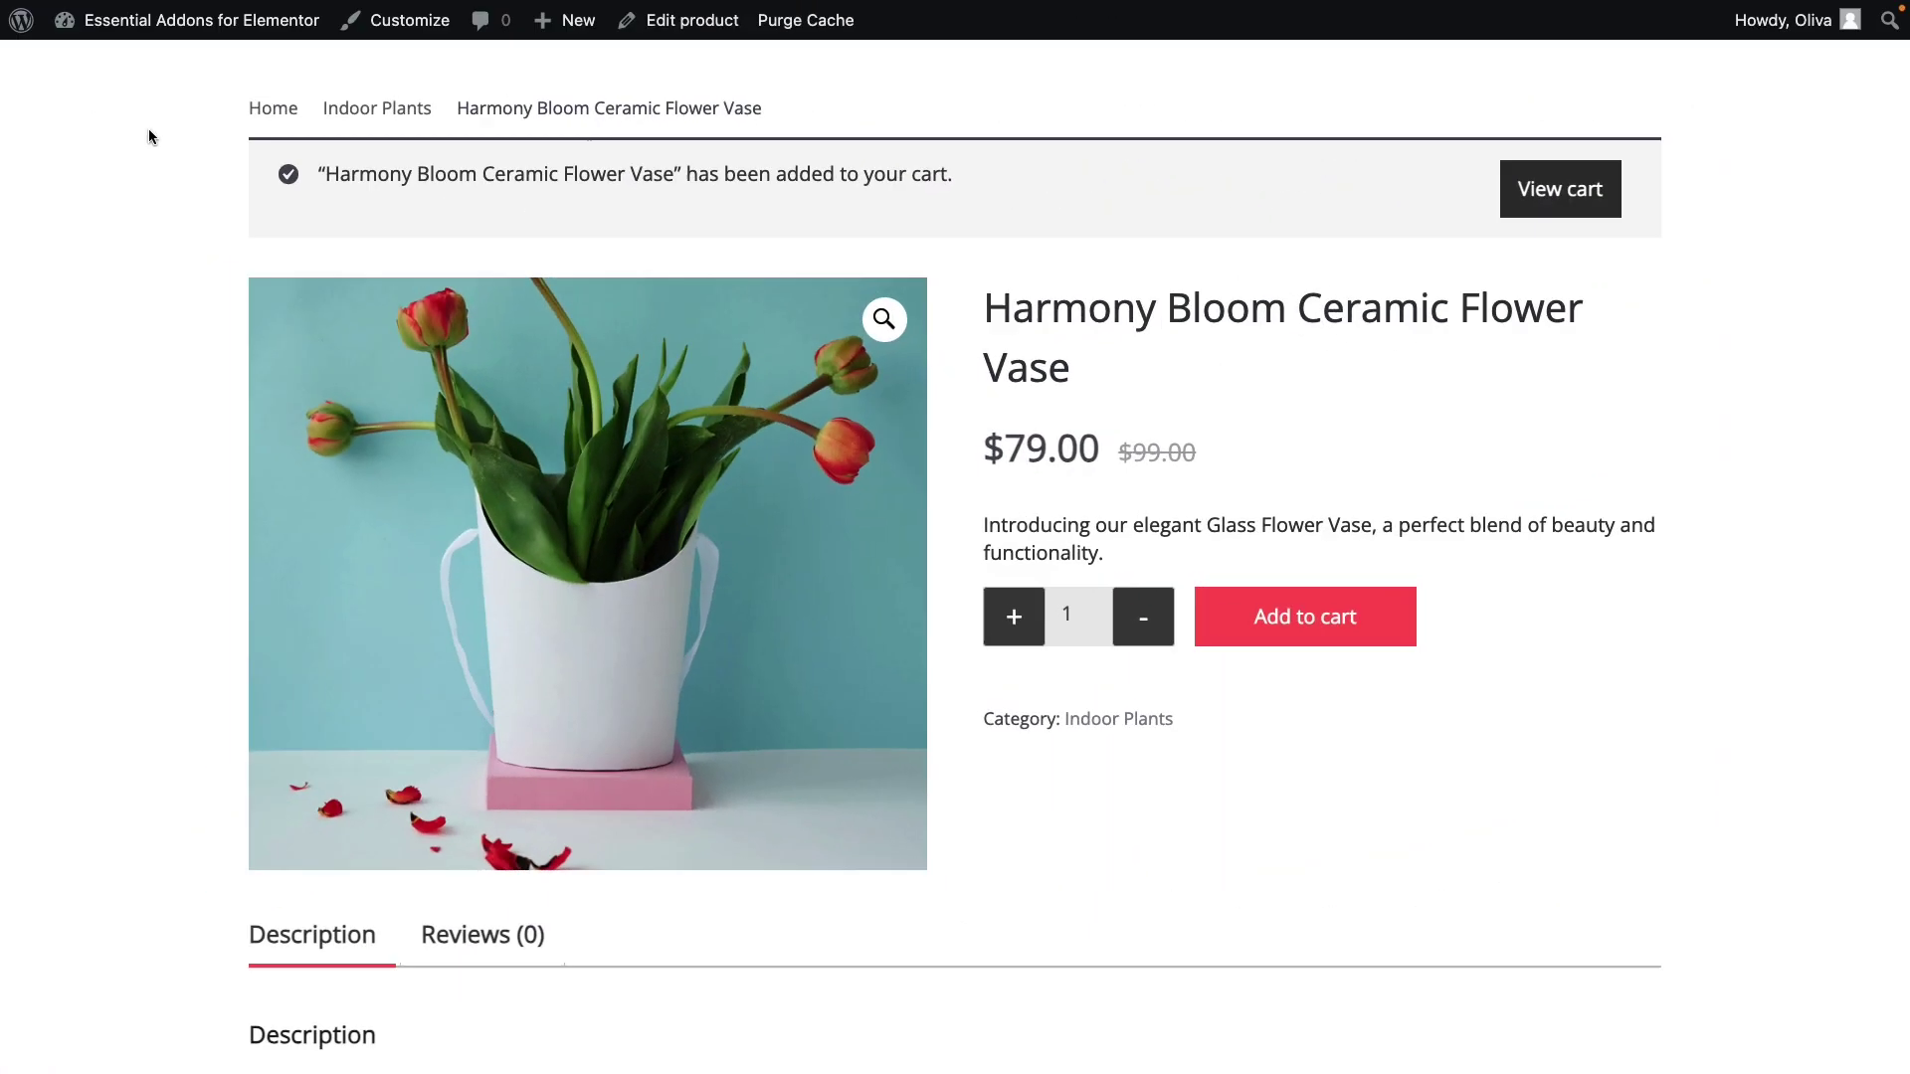
# Go from the cart to checkout and place the vase order, reaching the $79.00 thank-you page.
pyautogui.click(1537, 197)
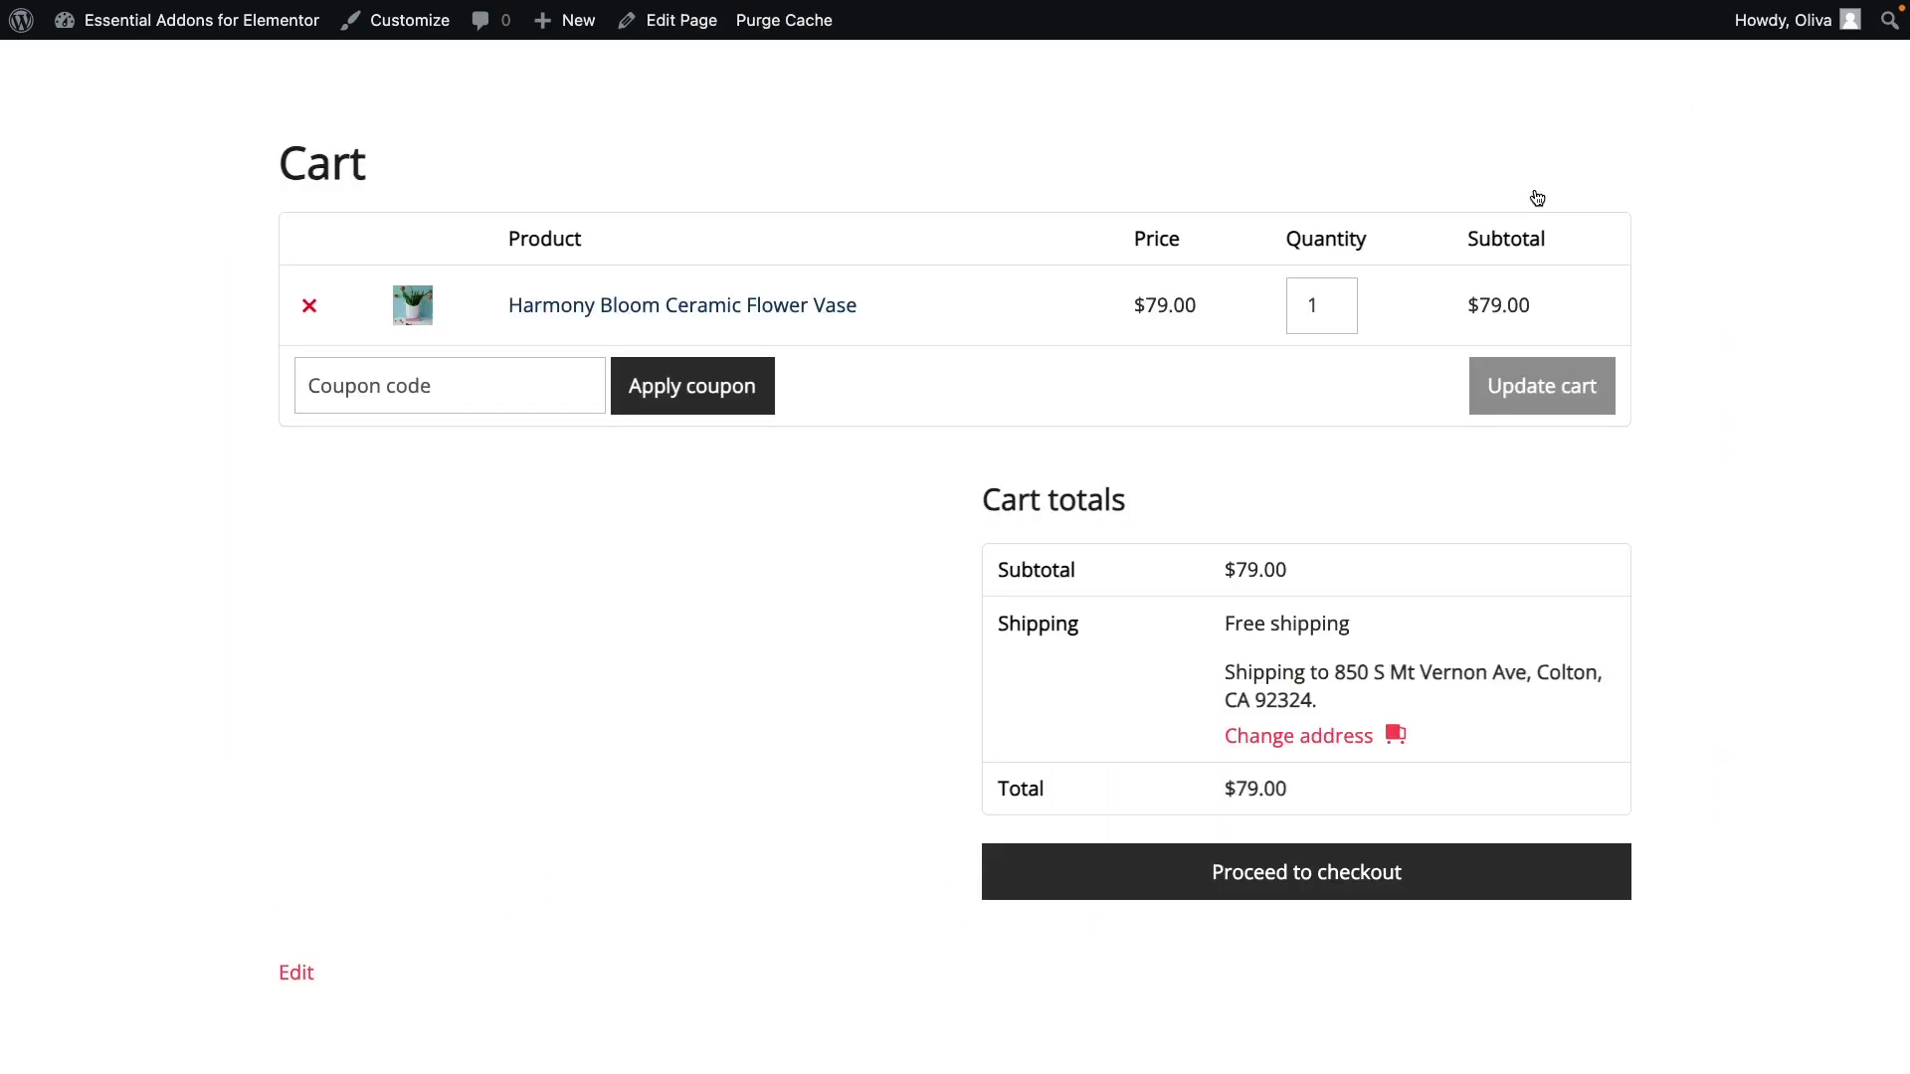
pyautogui.click(1433, 869)
pyautogui.scroll(-3, 1437, 868)
pyautogui.scroll(-7, 1437, 868)
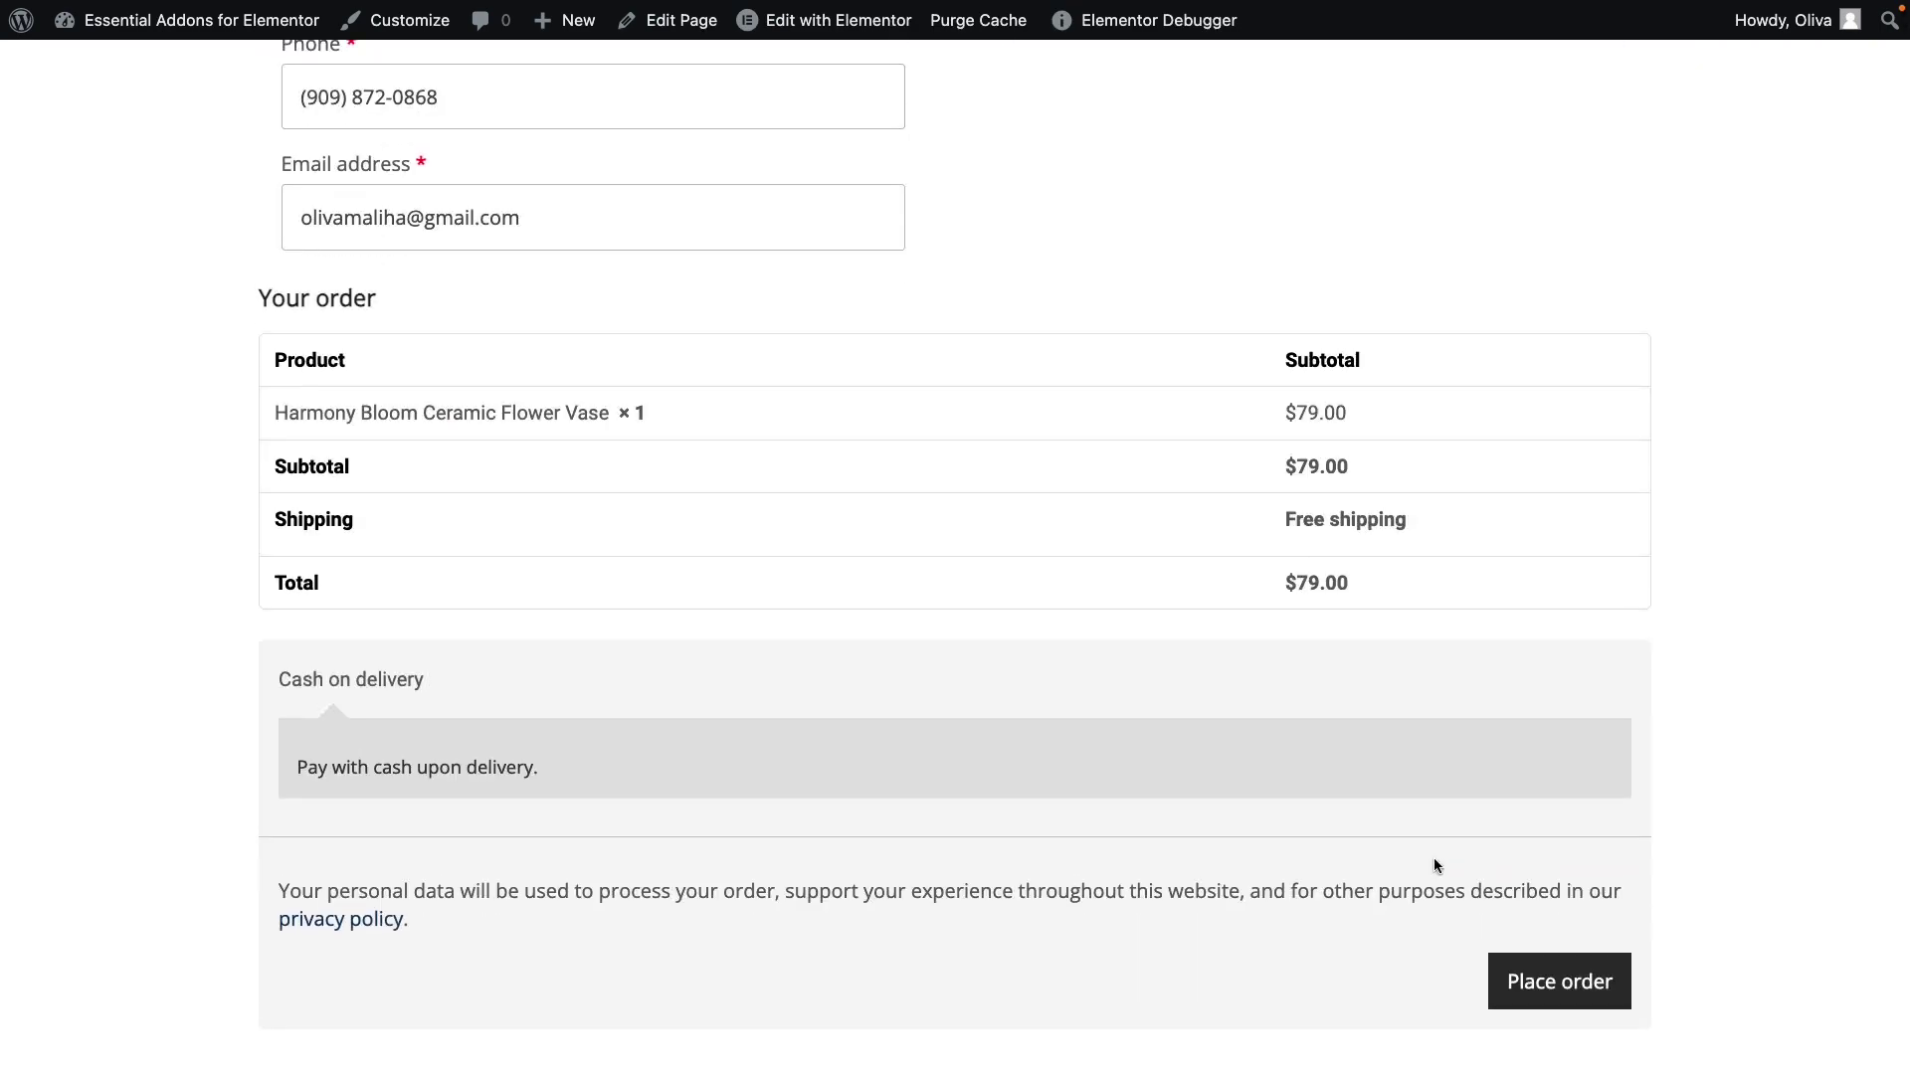
pyautogui.click(1582, 985)
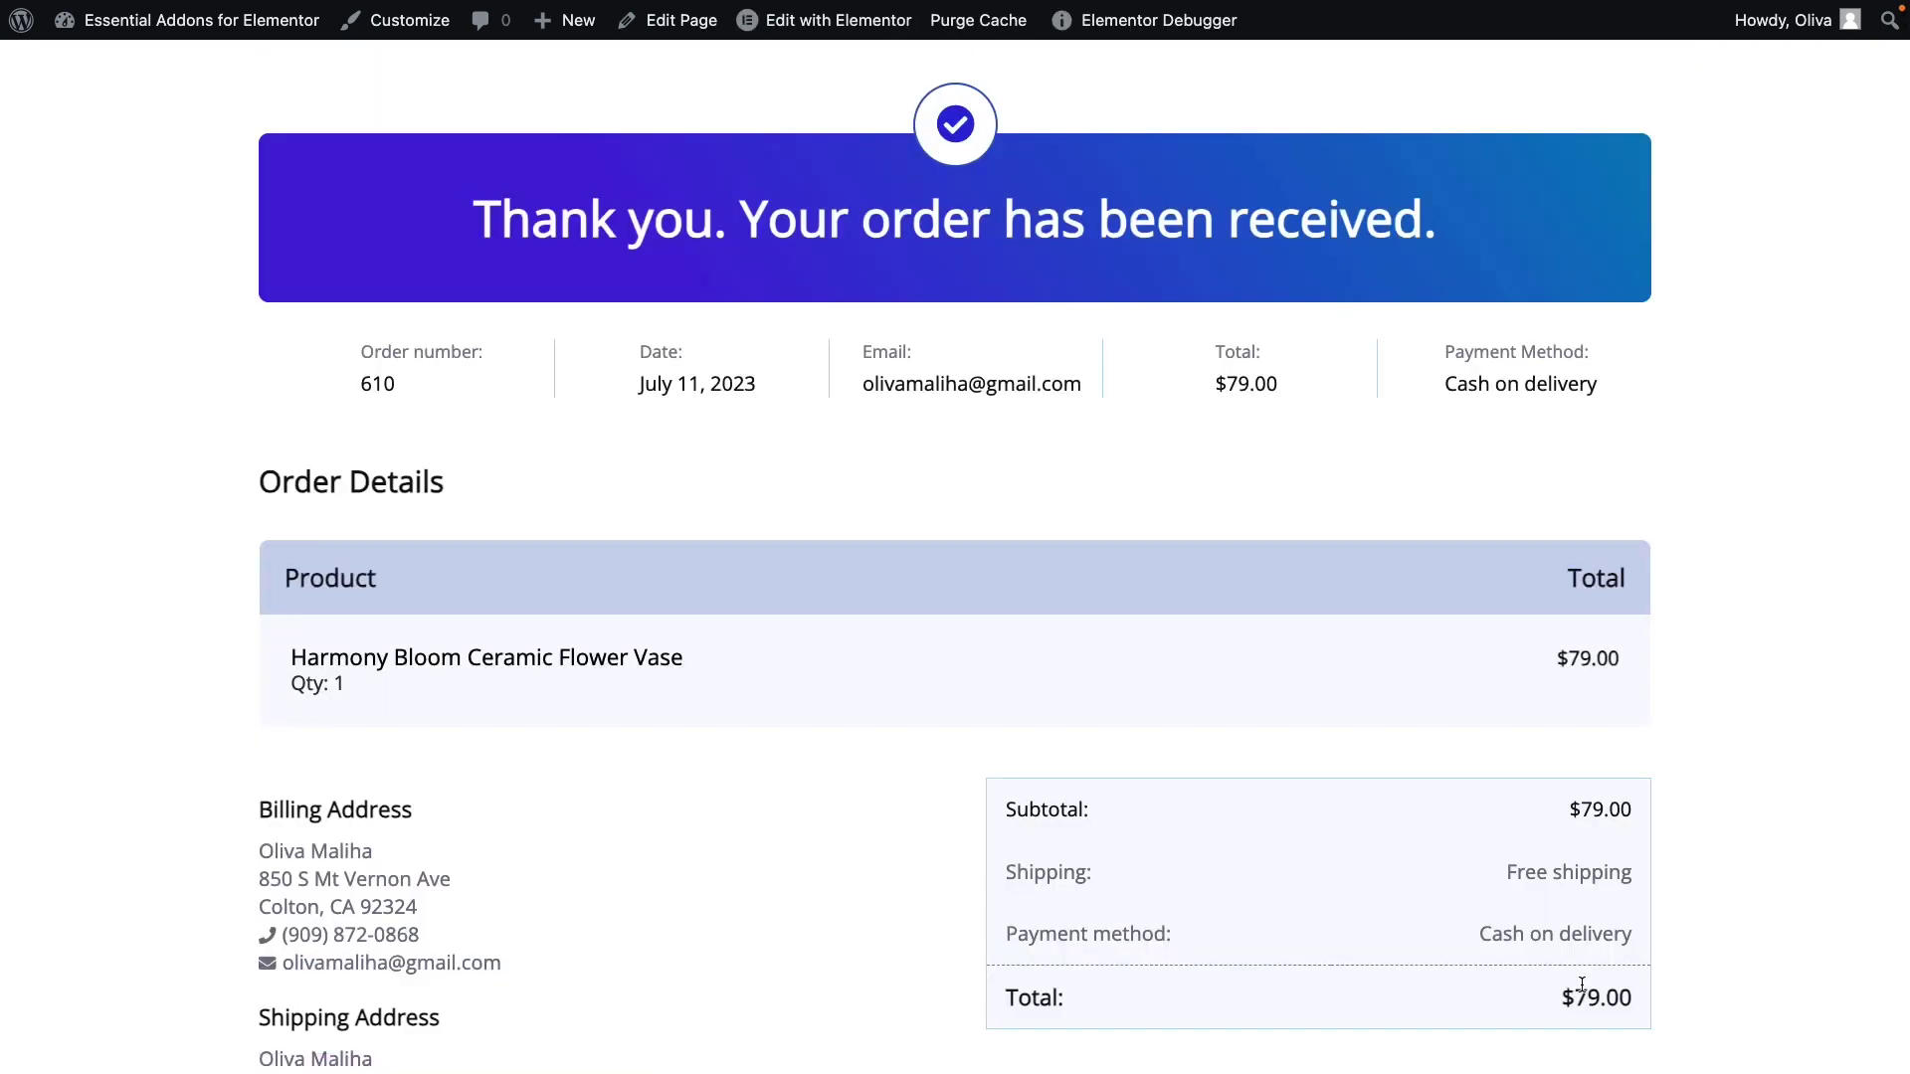
pyautogui.scroll(-2, 1582, 985)
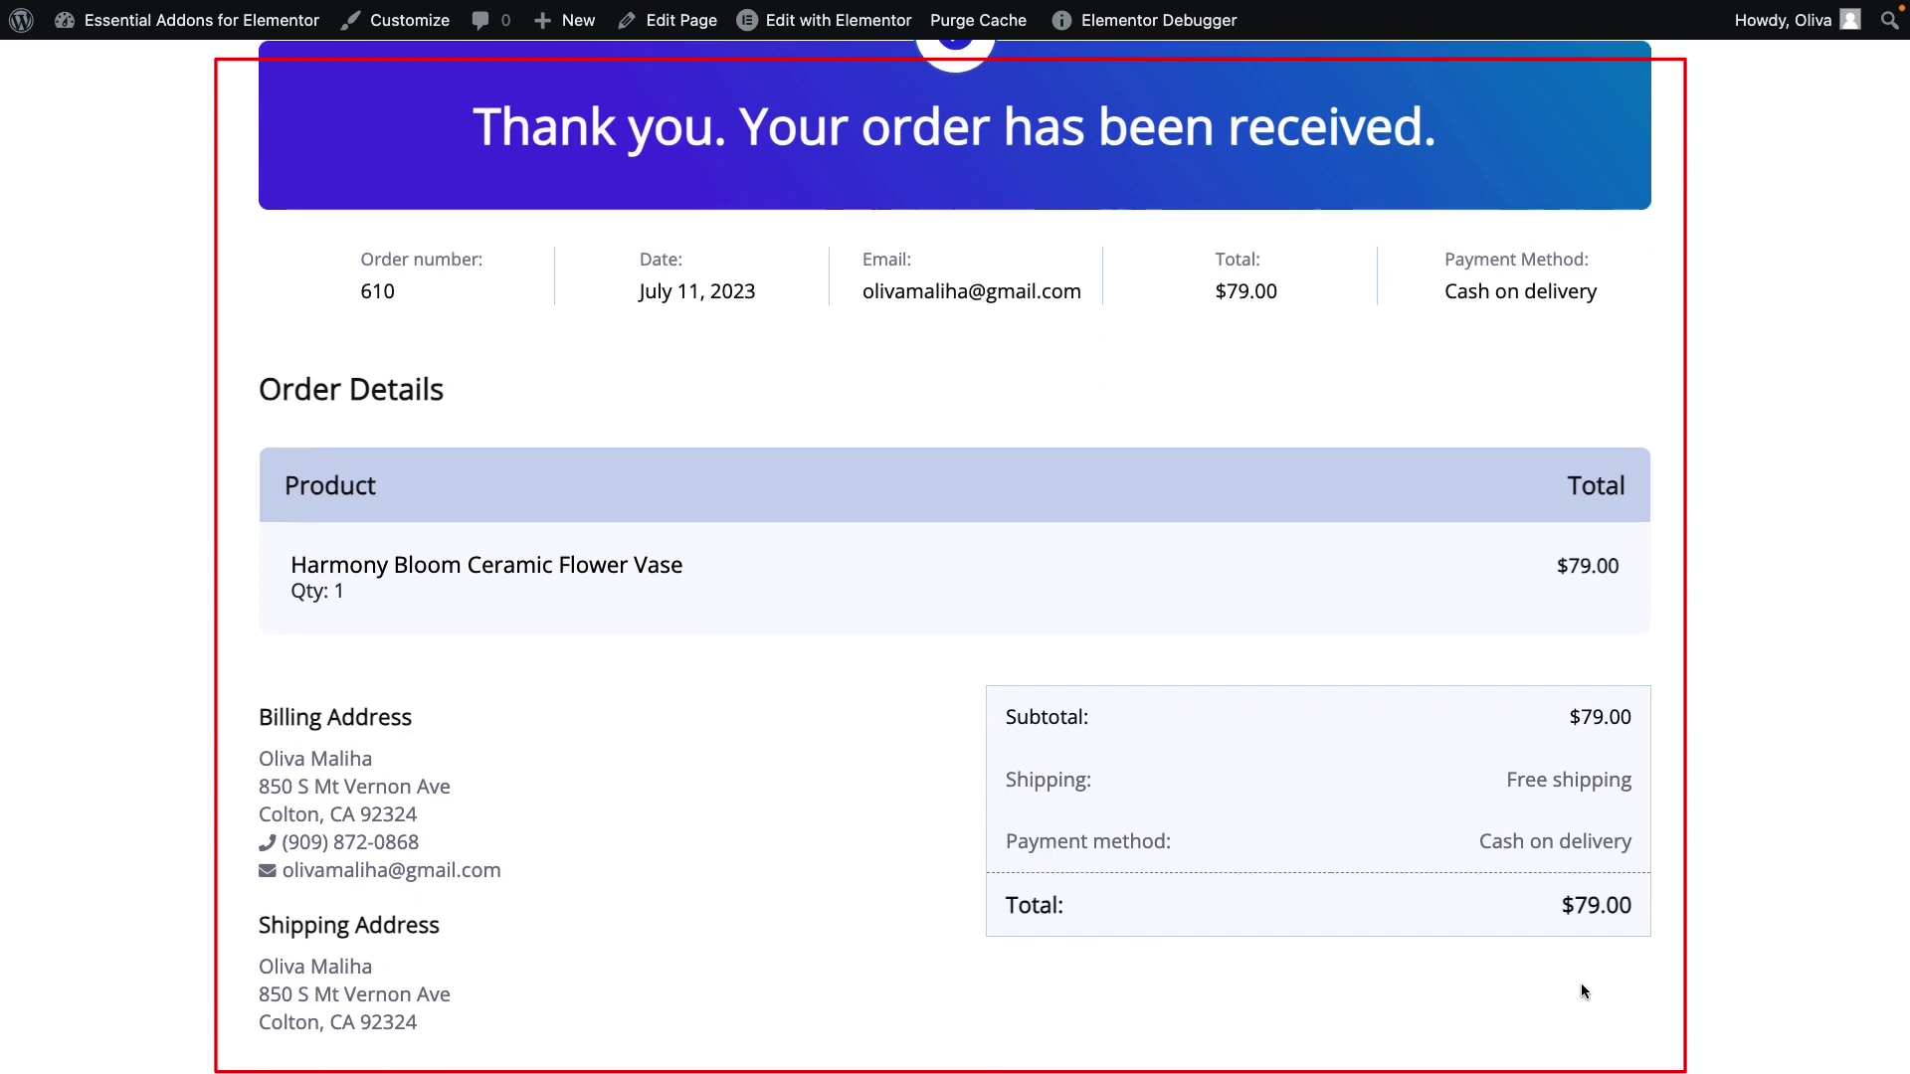
pyautogui.scroll(2, 1581, 985)
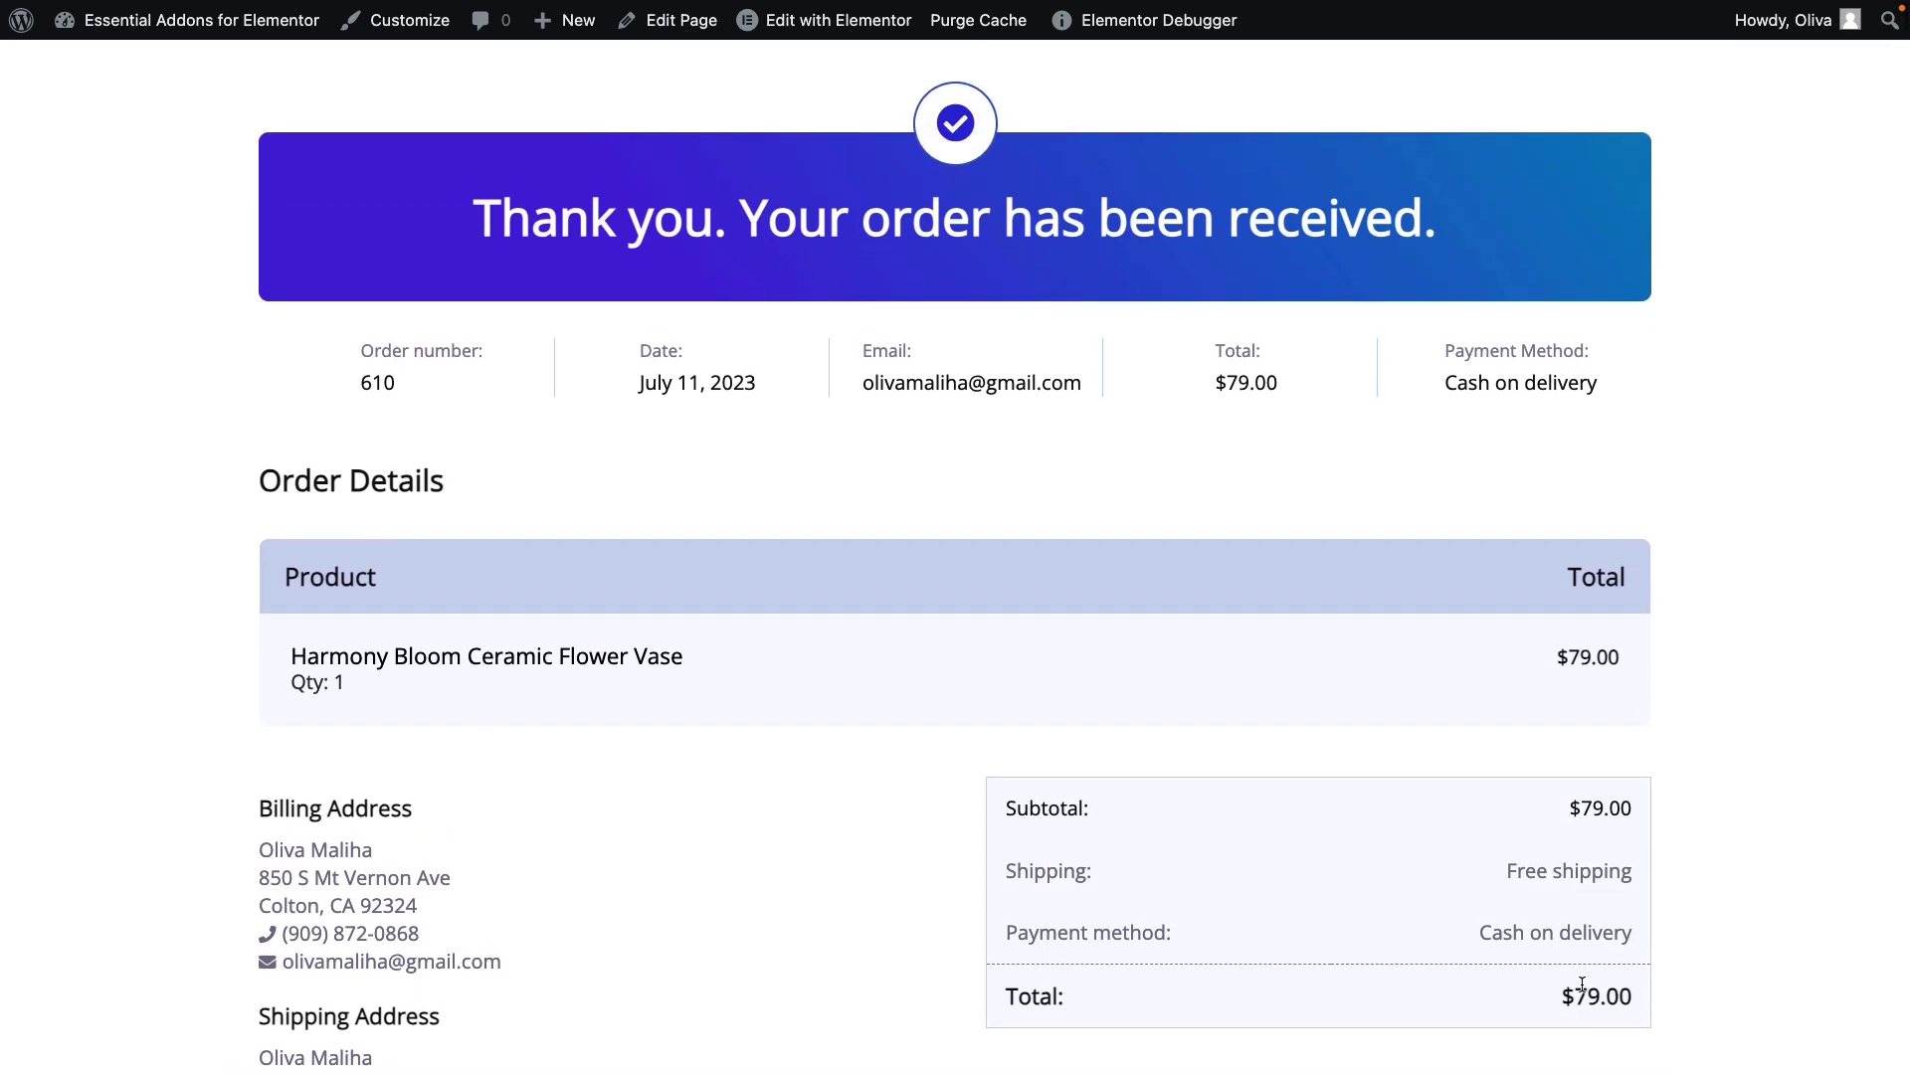